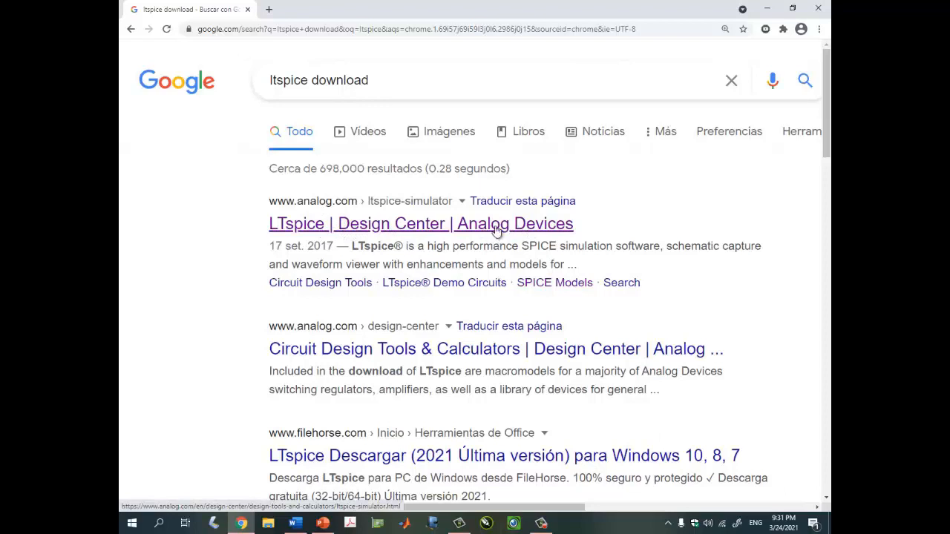
- Open the Analog Devices LTspice page from the search results and download the installer for Windows 7, 8 and 10
click(497, 225)
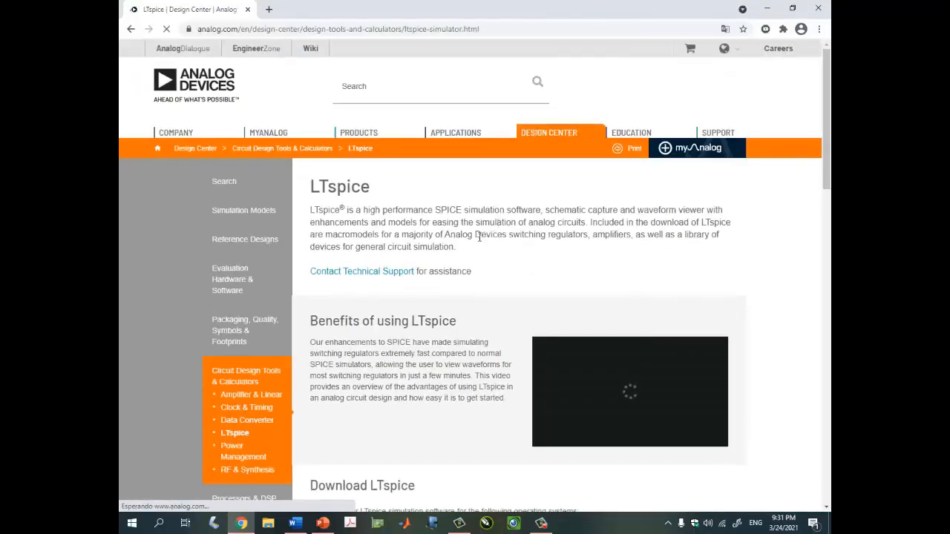
scroll(479, 237, down, 1)
scroll(479, 240, down, 3)
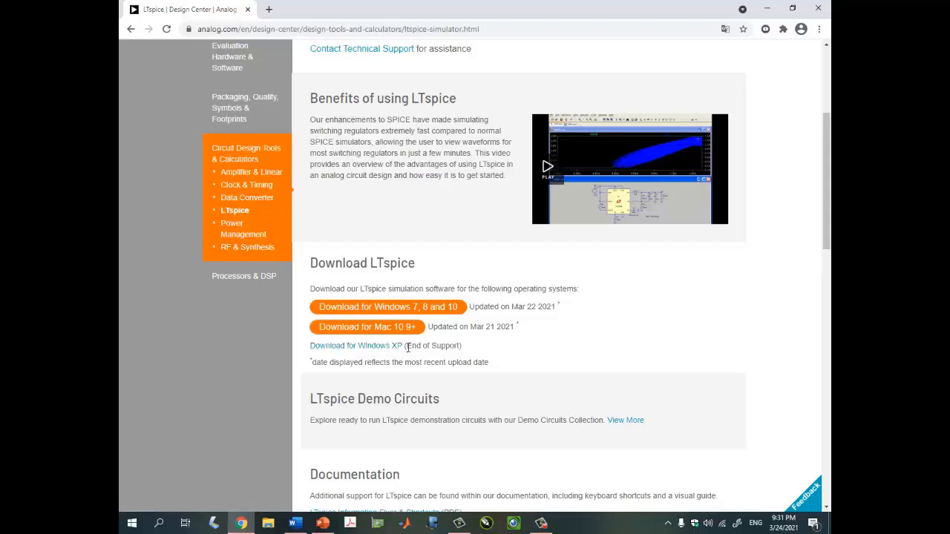
mouse_move(434, 345)
mouse_down()
mouse_move(449, 347)
mouse_move(441, 347)
mouse_up()
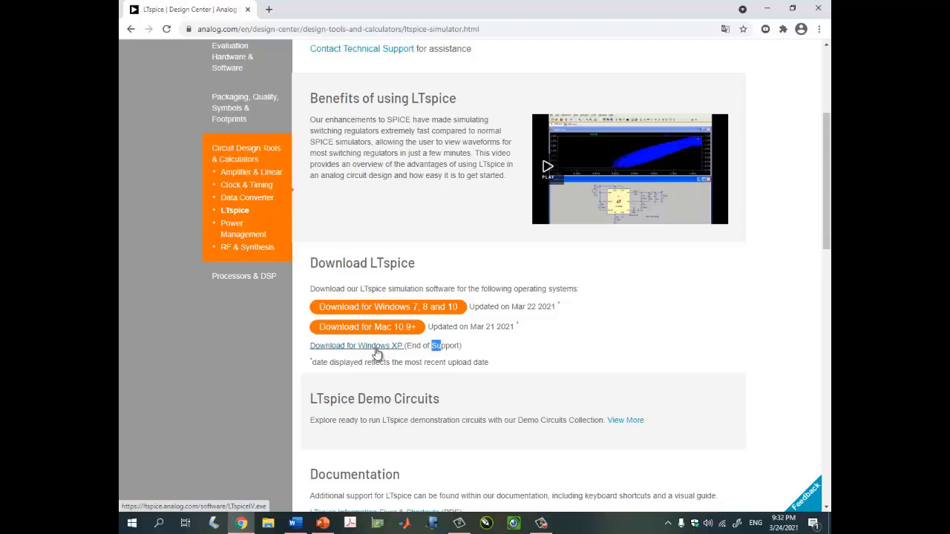
click(434, 311)
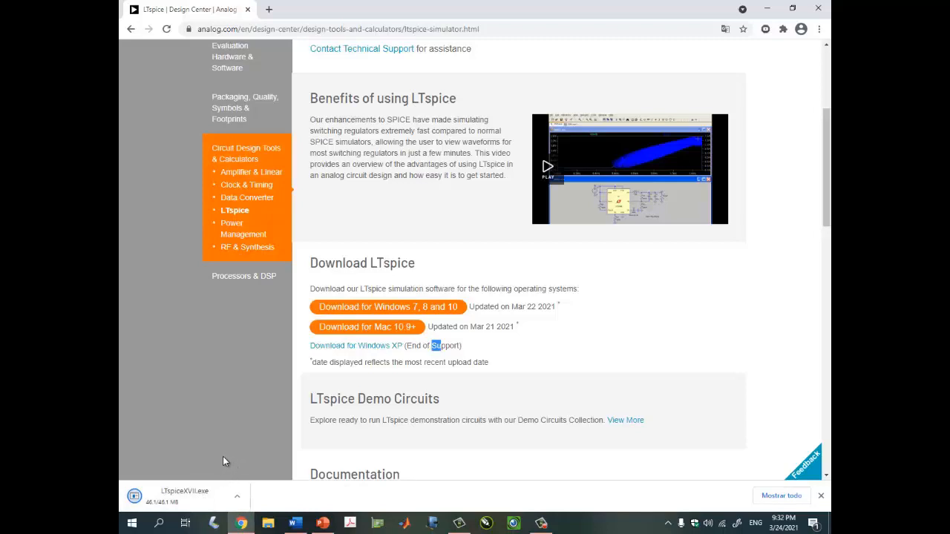
- Run LTspiceXVII.exe, accept the license agreement and install the x64 (64-bit) version in C:\Program Files\LTC\LTspiceXVII
click(203, 497)
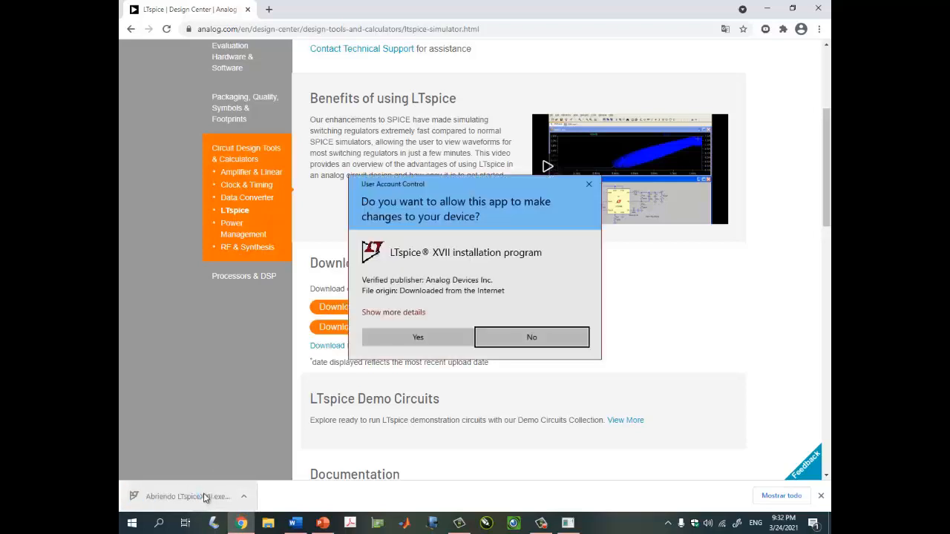
click(415, 341)
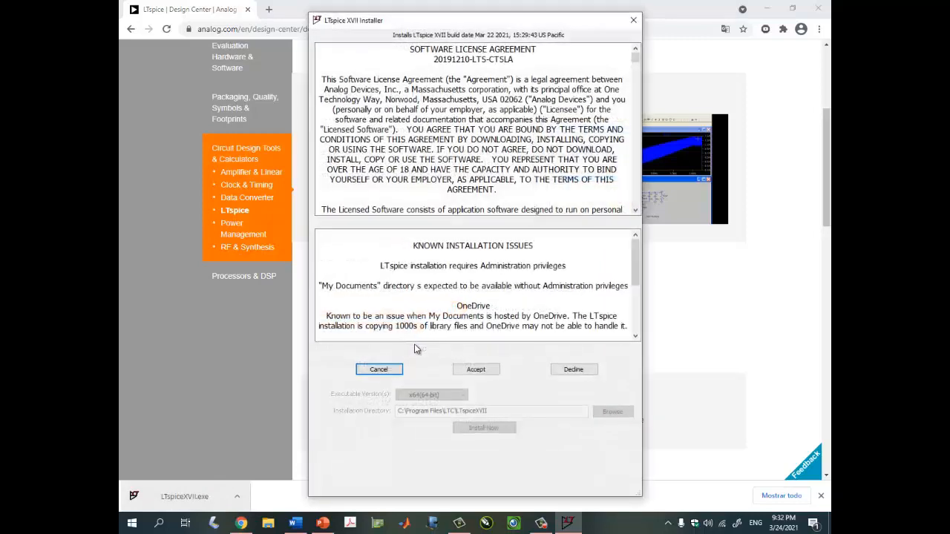
click(476, 370)
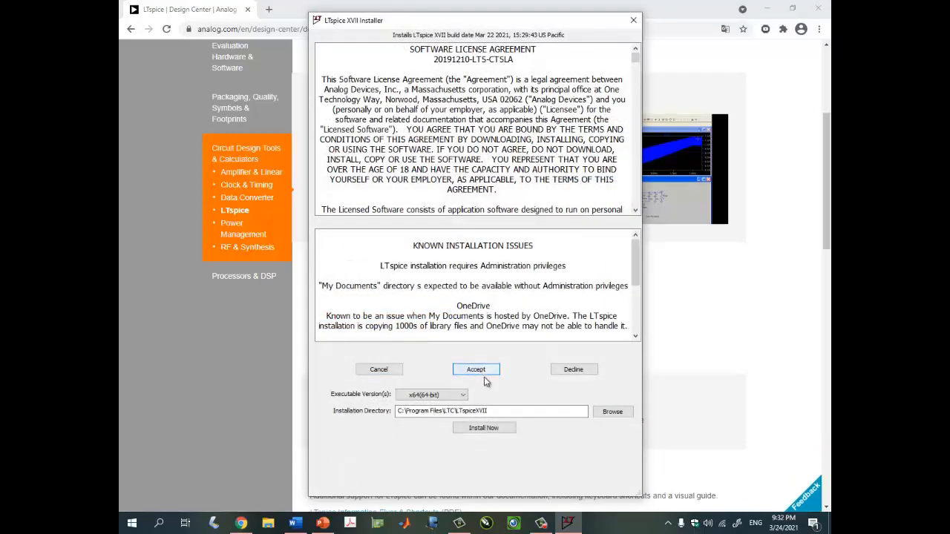
click(489, 428)
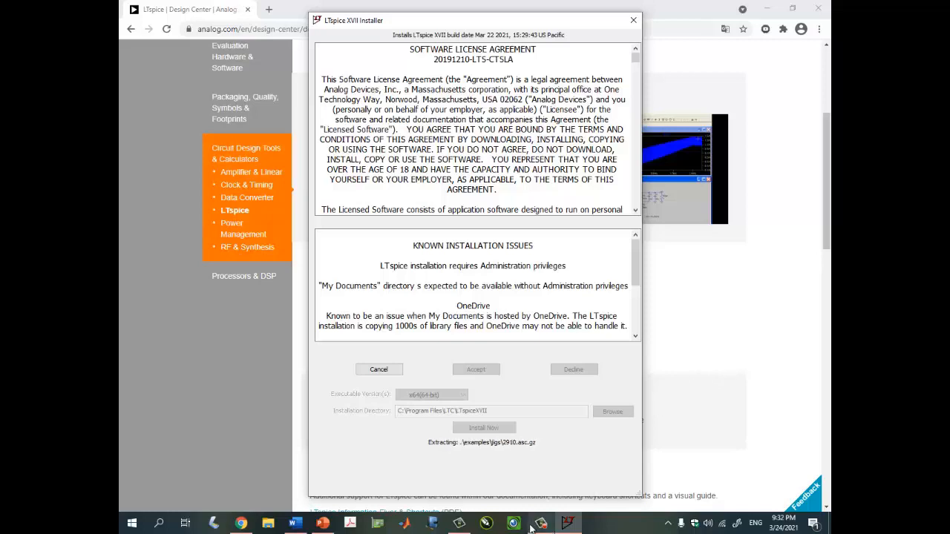
mouse_move(541, 524)
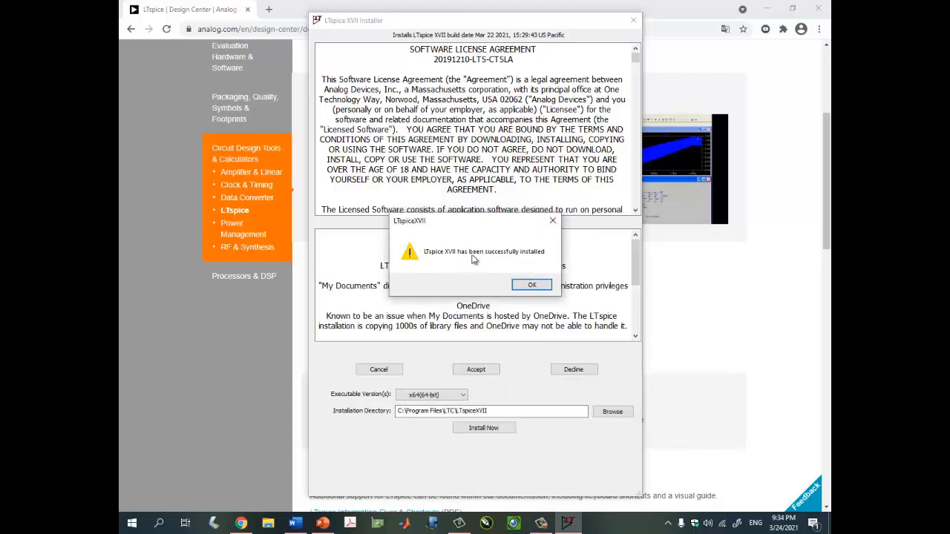
click(531, 287)
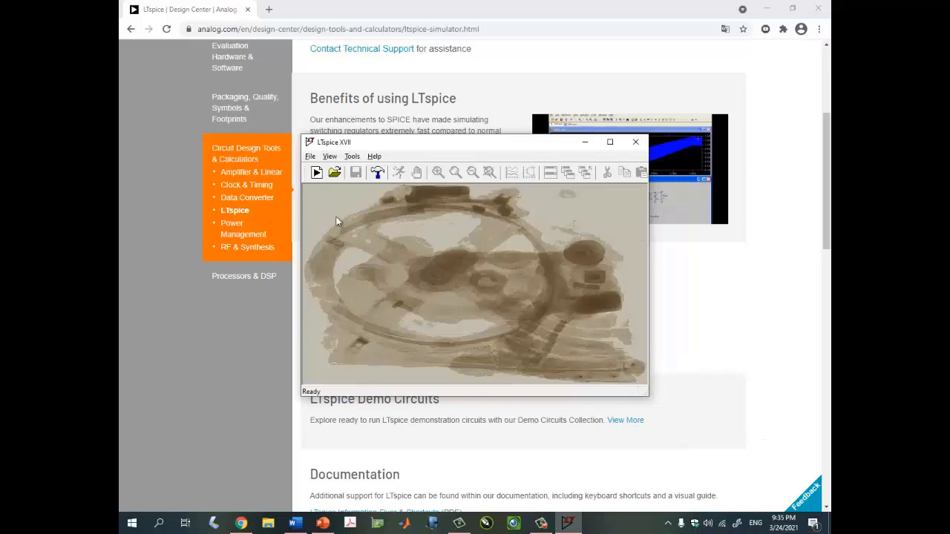
- Minimize the browser, maximize the LTspice XVII window and close it to return to the desktop
click(772, 8)
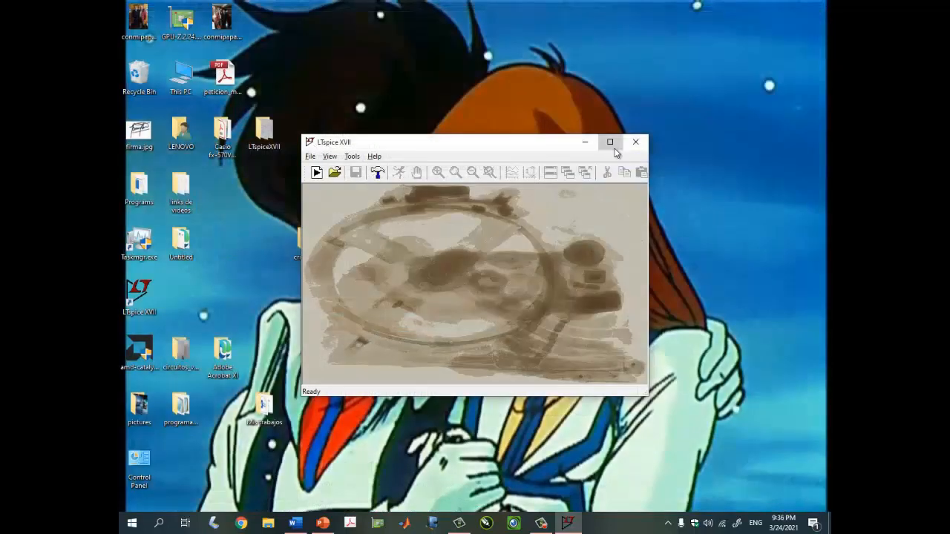
click(611, 142)
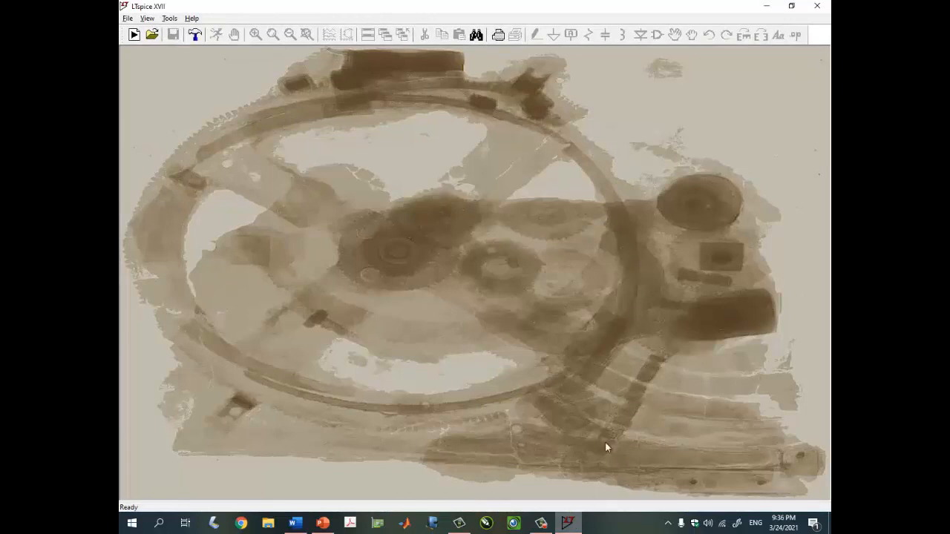
click(818, 9)
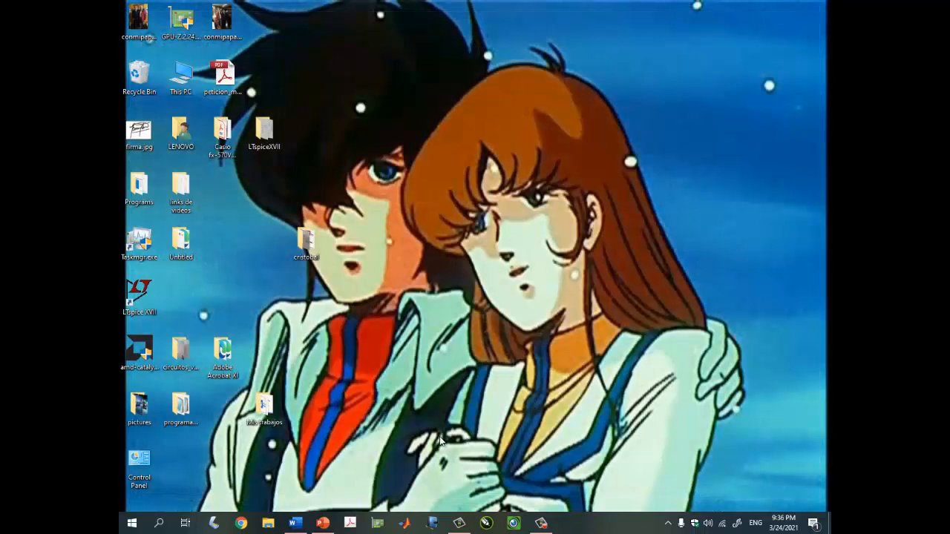
key(F9)
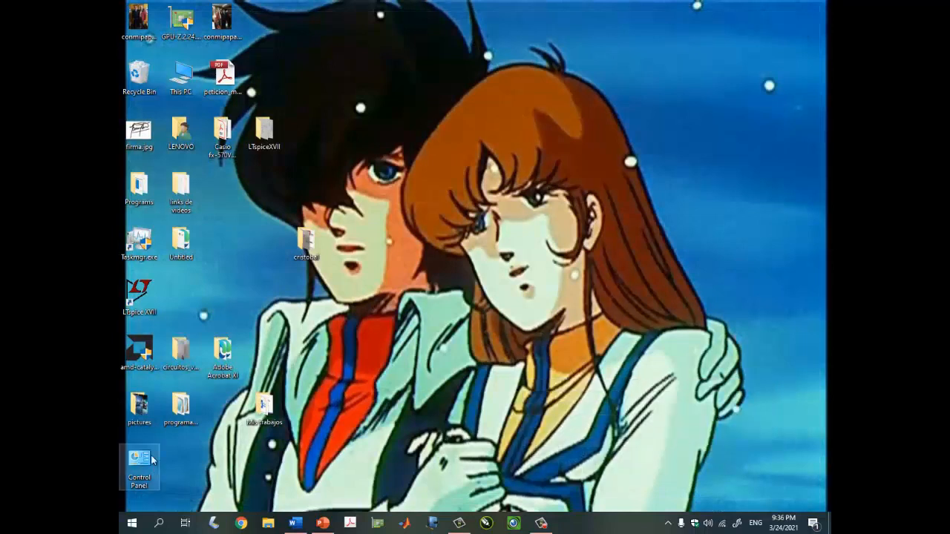
- Pin the LTspice XVII desktop shortcut to the taskbar and delete the shortcut from the desktop
mouse_move(155, 298)
mouse_down()
mouse_move(264, 326)
mouse_move(564, 497)
mouse_move(584, 525)
mouse_move(452, 528)
mouse_move(461, 529)
mouse_up()
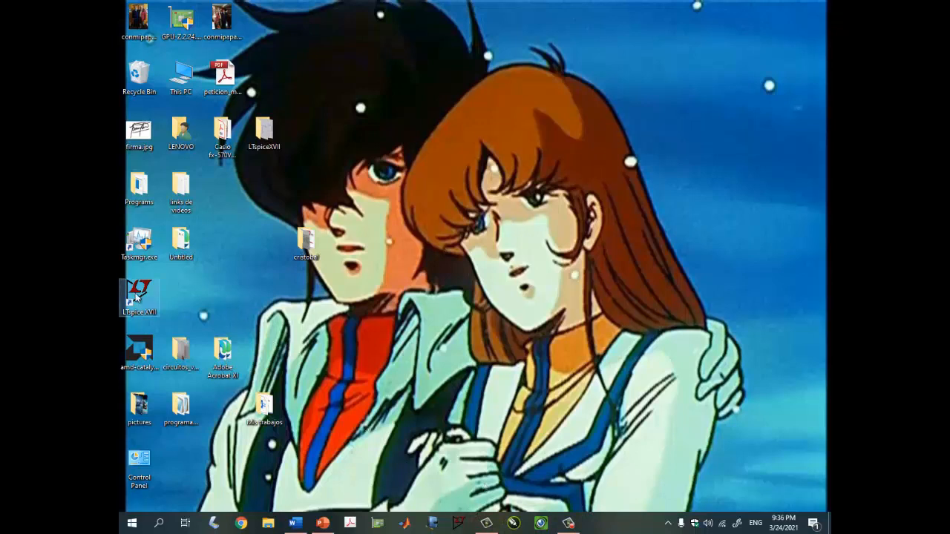
key(Delete)
right_click(416, 374)
click(371, 283)
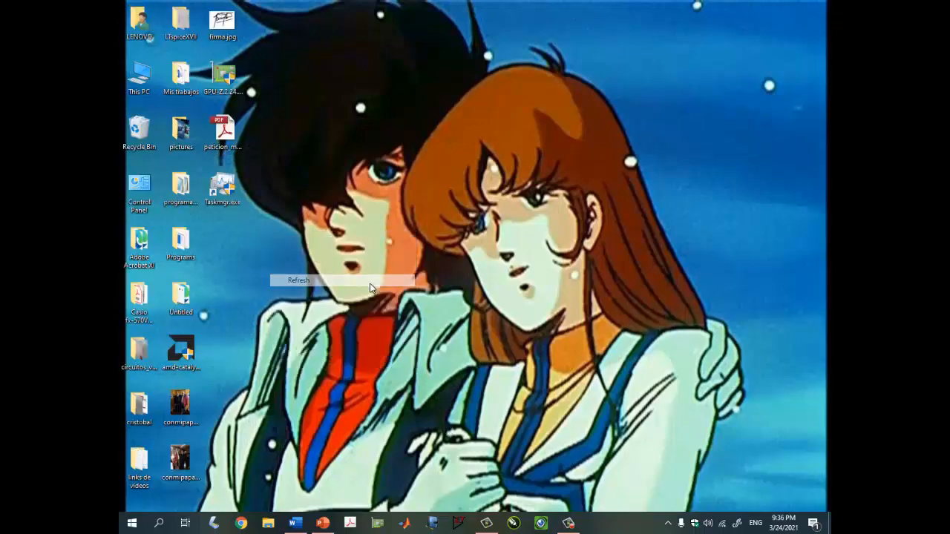
- Launch LTspice XVII
click(458, 522)
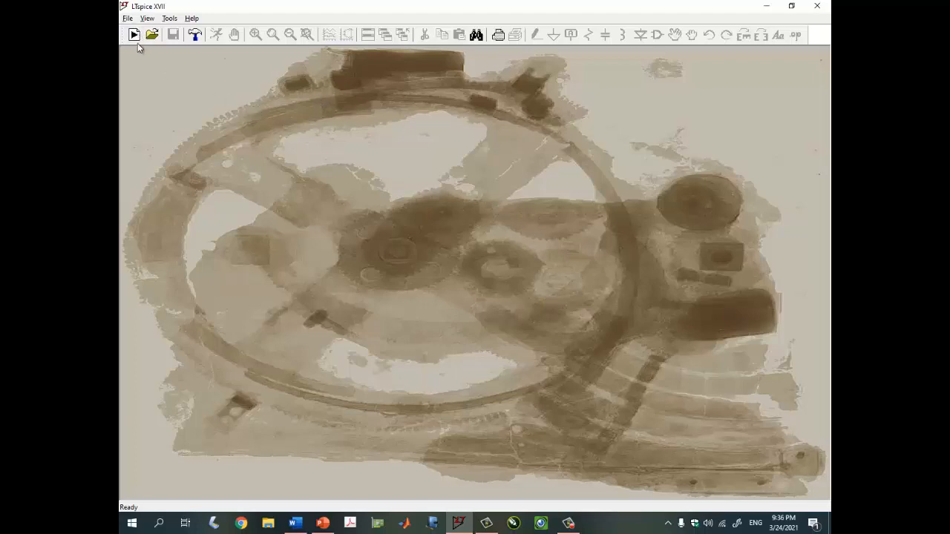
click(128, 20)
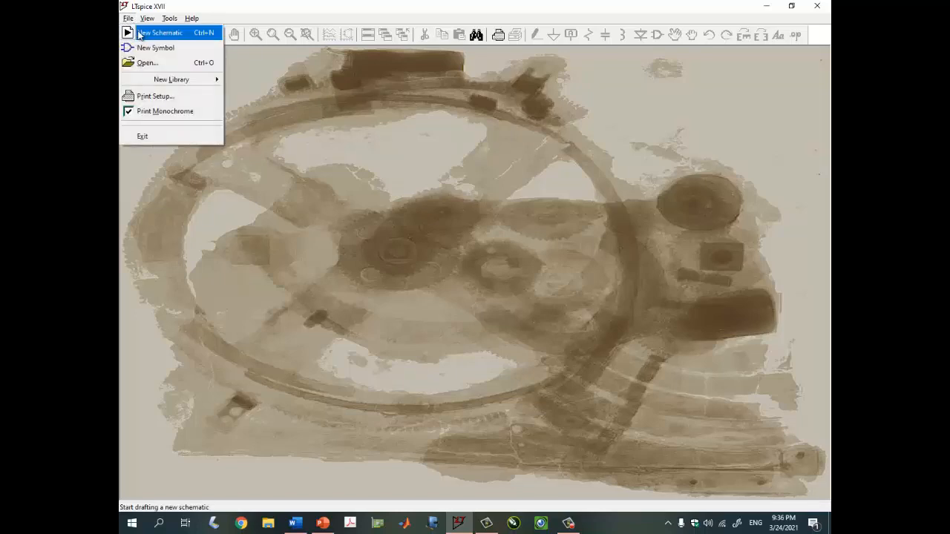
click(159, 33)
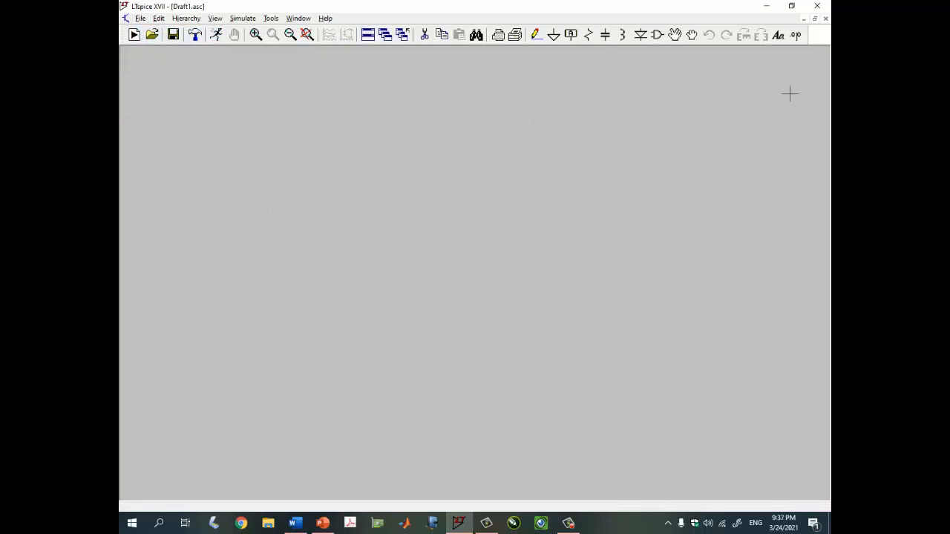
click(826, 19)
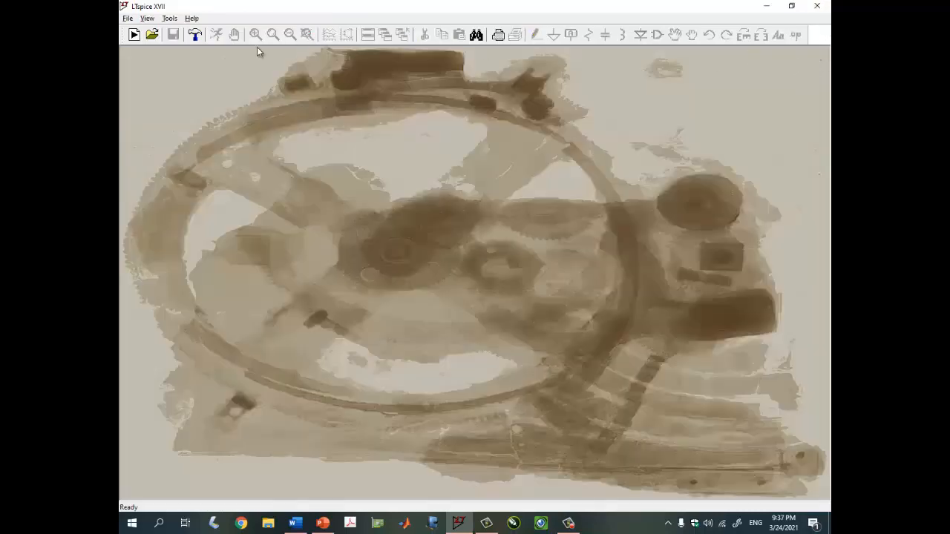
click(128, 19)
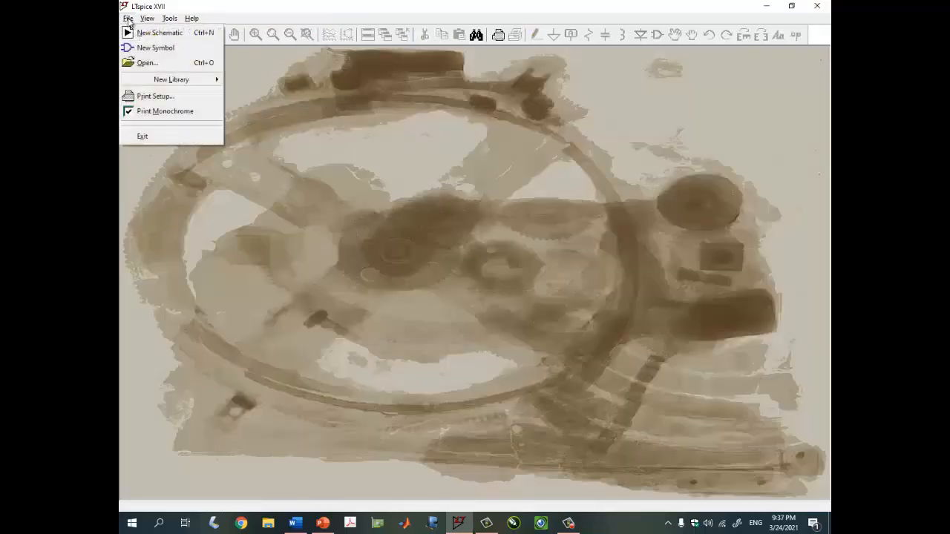
click(148, 63)
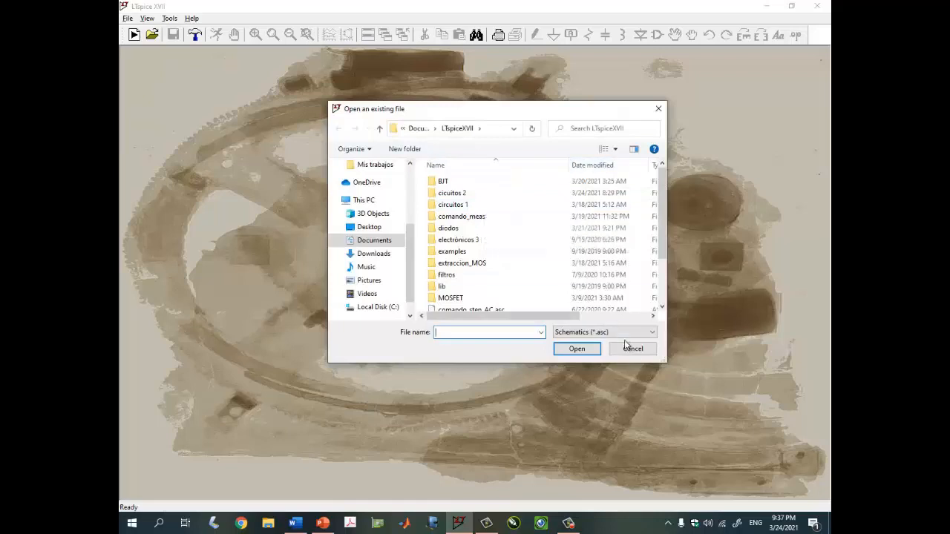
click(631, 349)
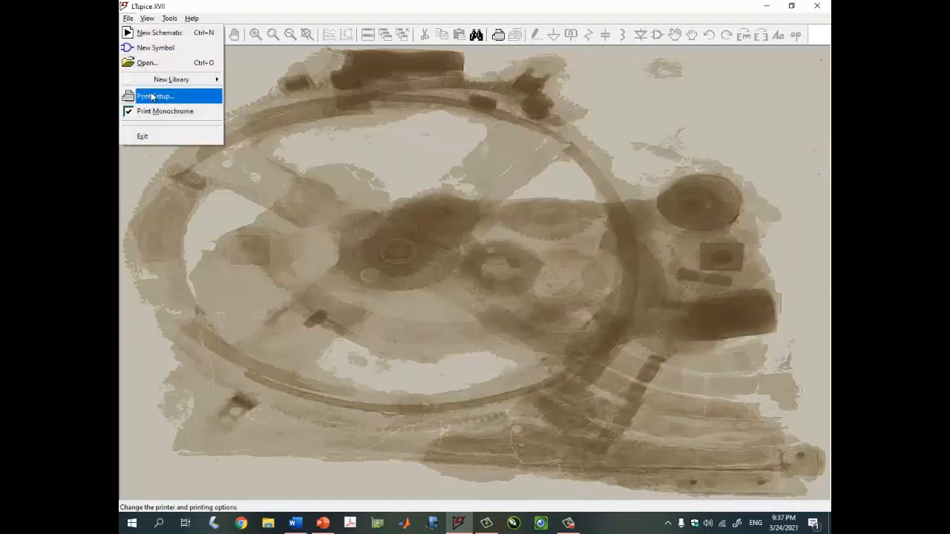
mouse_move(149, 18)
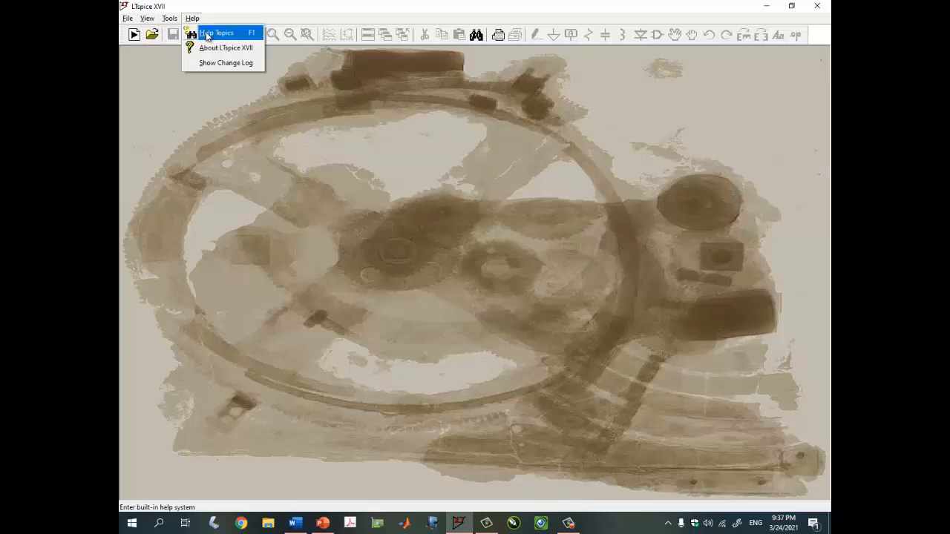
click(368, 111)
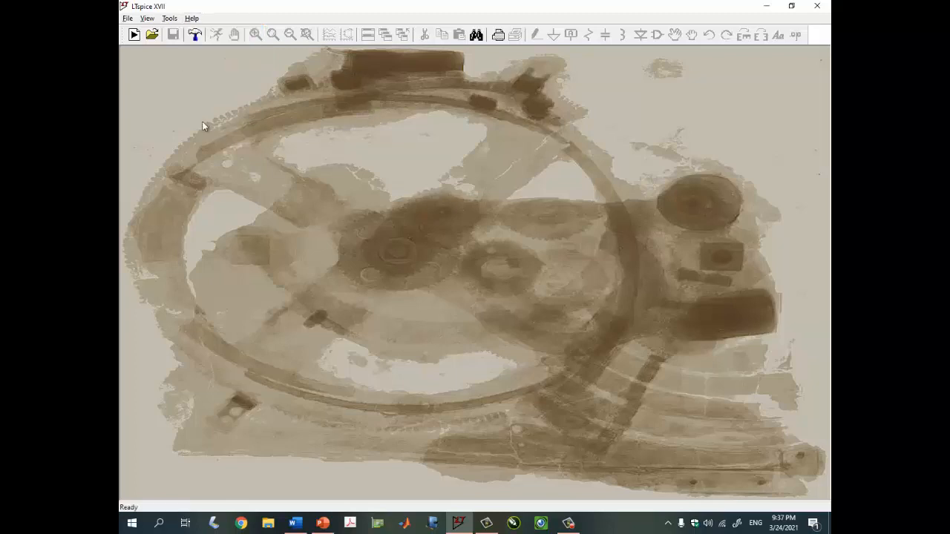
click(128, 18)
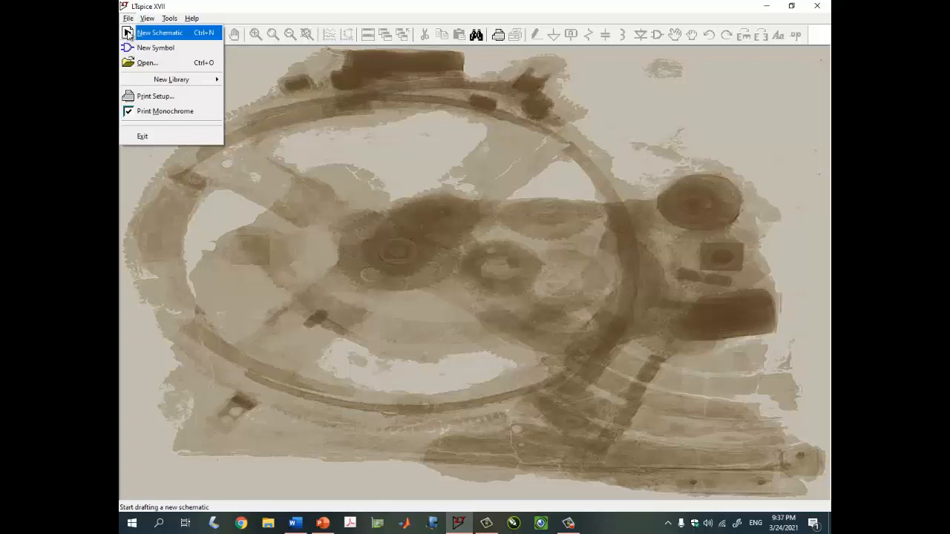
click(312, 137)
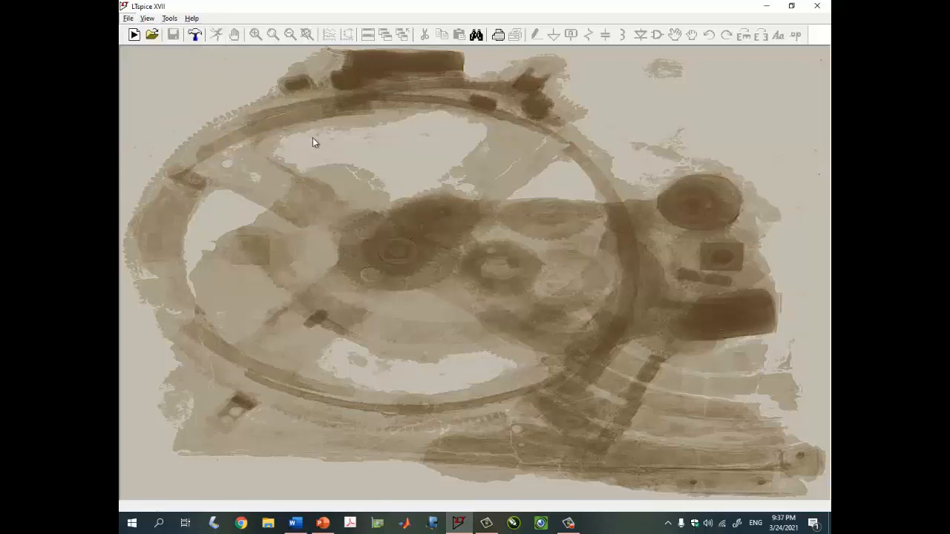
- Create a new blank schematic
click(134, 35)
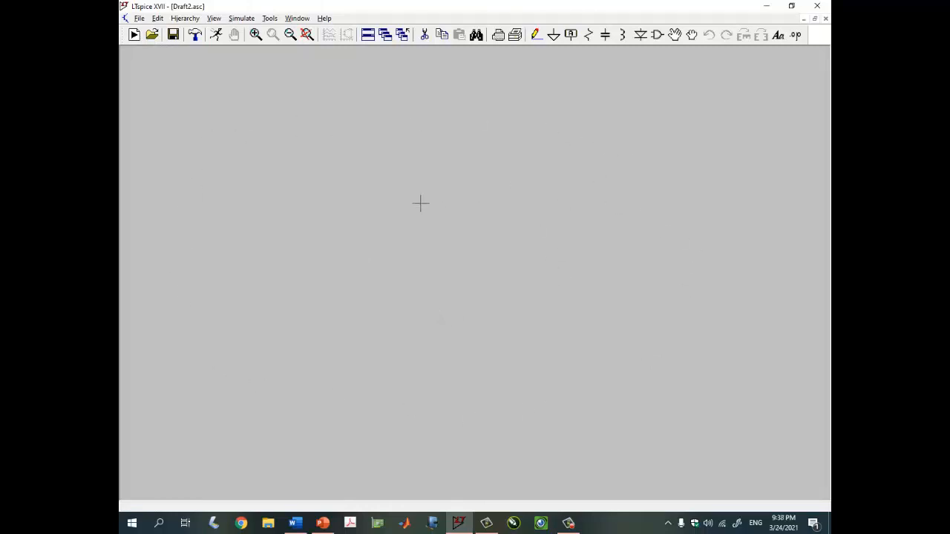
click(139, 19)
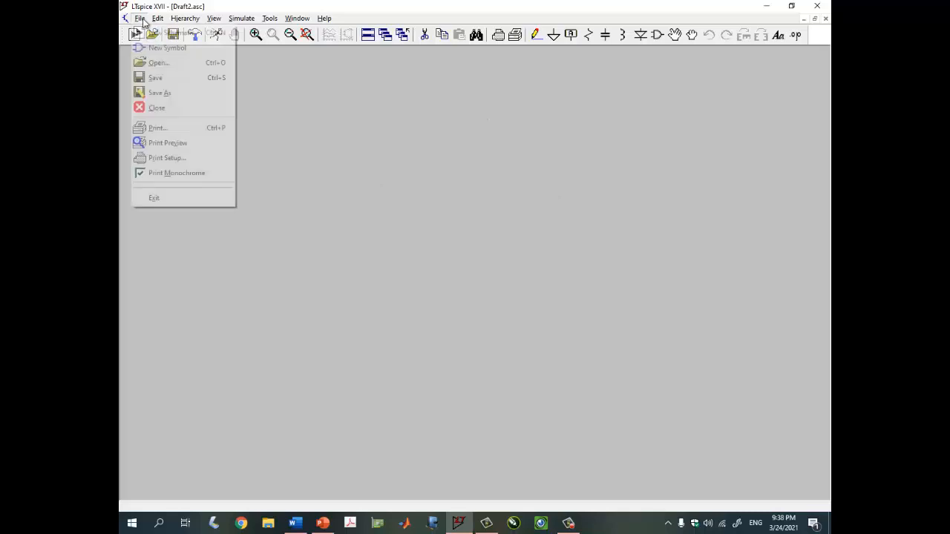
click(159, 93)
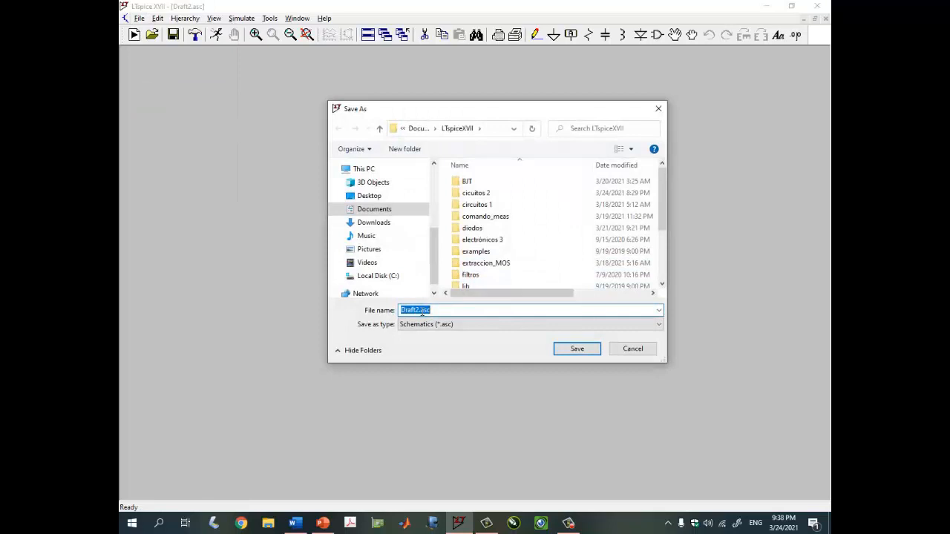
click(634, 350)
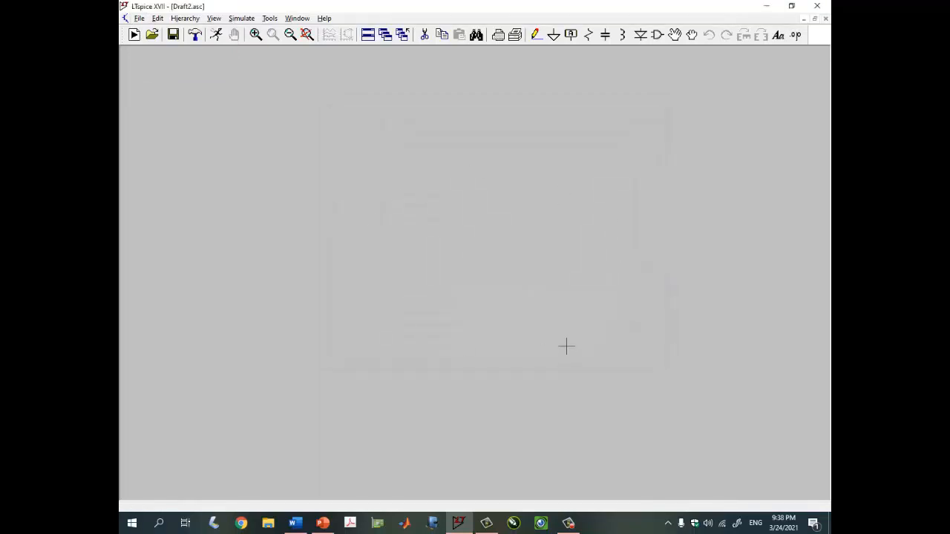
- Place the comment text "Mi primer circuito" in the upper middle of the schematic, keeping left justification and the 1.5 (default) font size
click(139, 18)
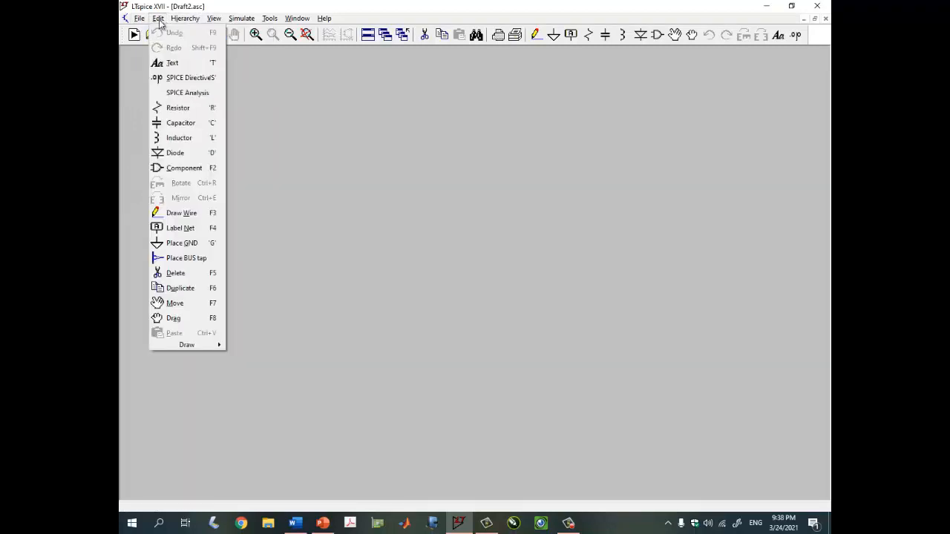
click(178, 64)
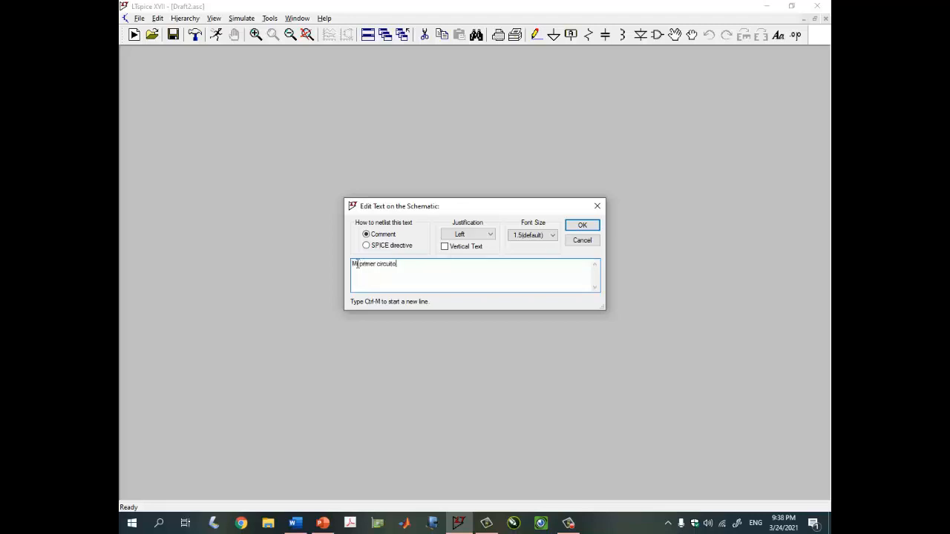
key(Return)
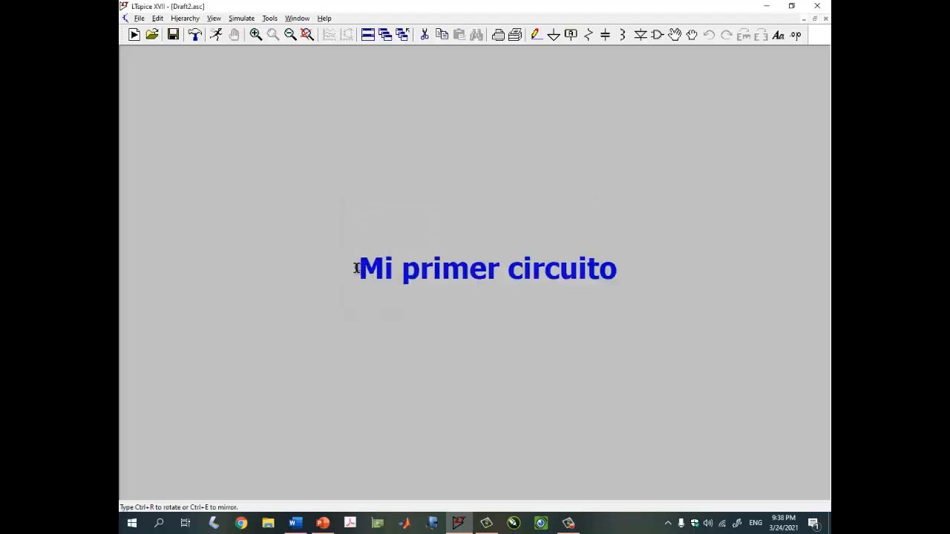
click(356, 208)
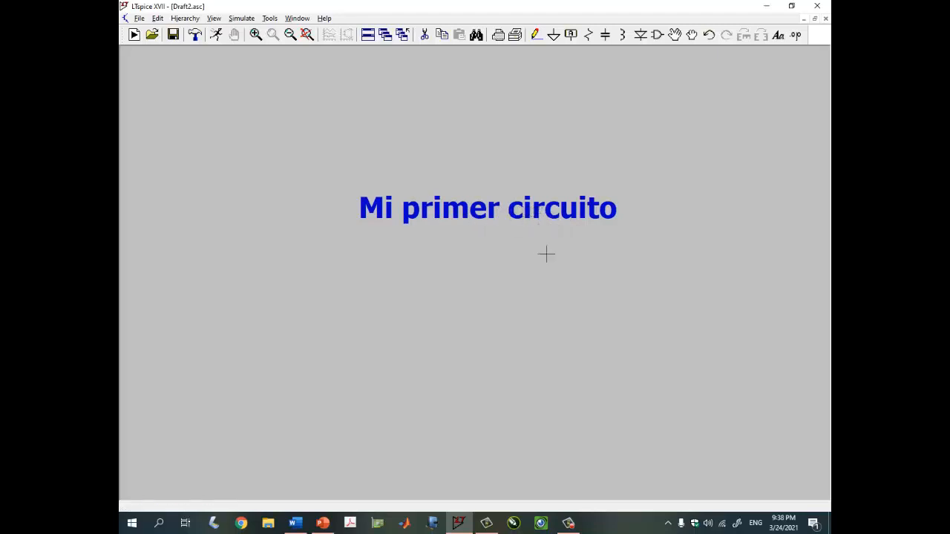
- Add the second line "segunda linea" to the "Mi primer circuito" comment text
right_click(477, 210)
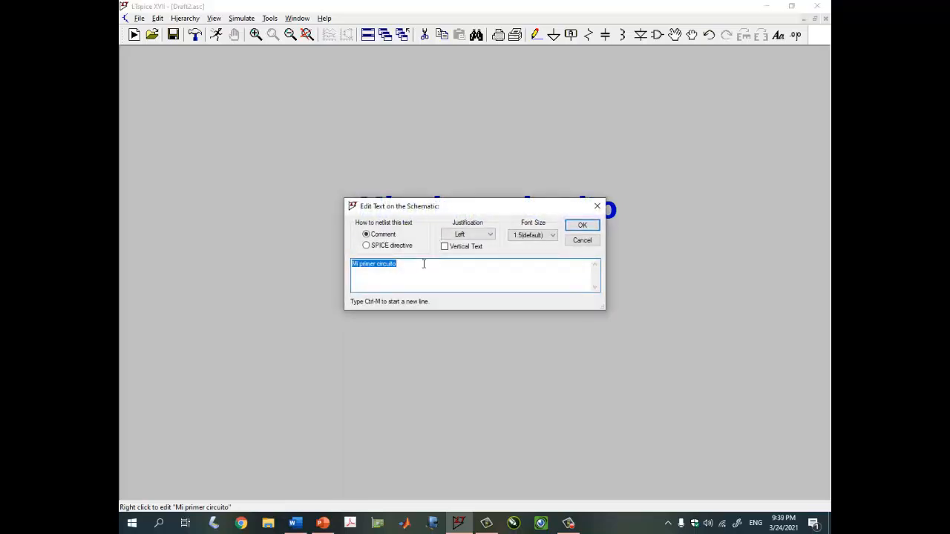
click(424, 263)
key(Return)
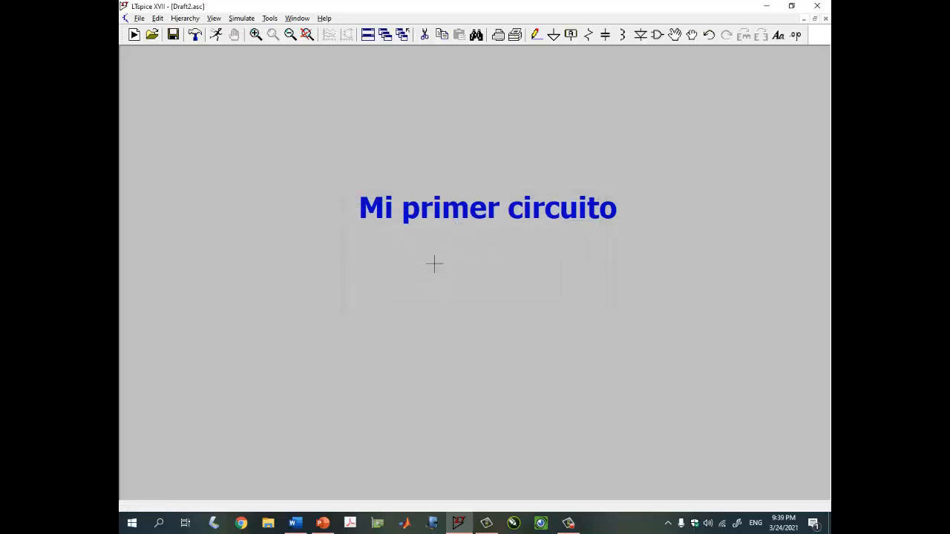
right_click(479, 211)
click(415, 264)
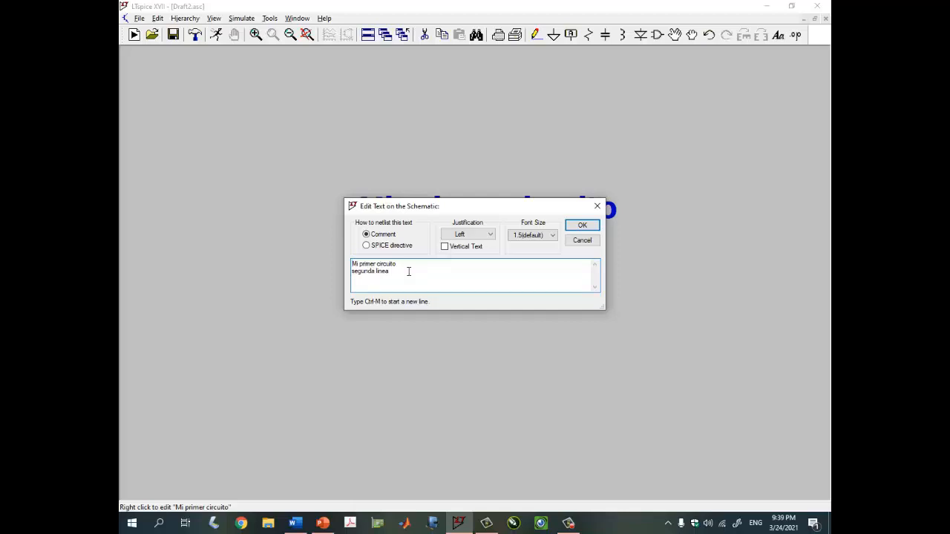
key(Return)
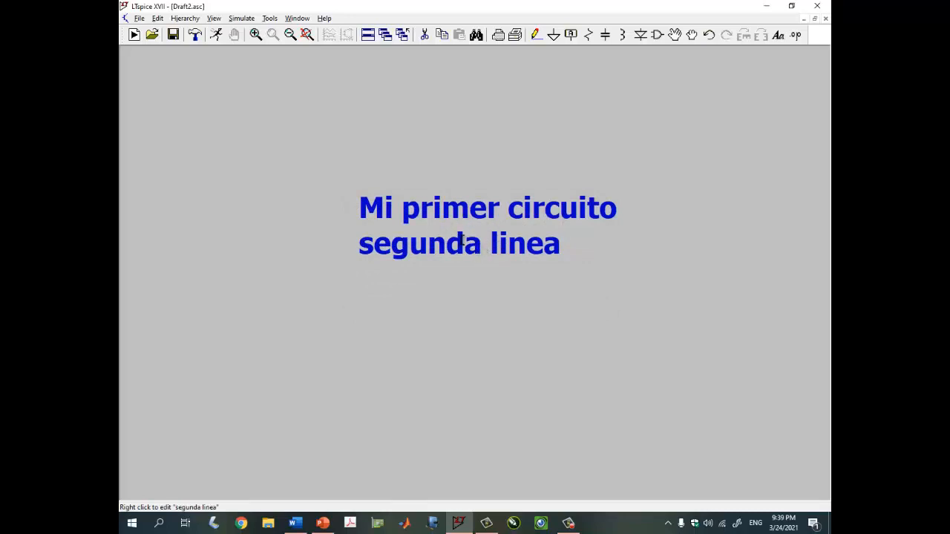
- Set the font size of the two-line comment text to 3.5
right_click(459, 212)
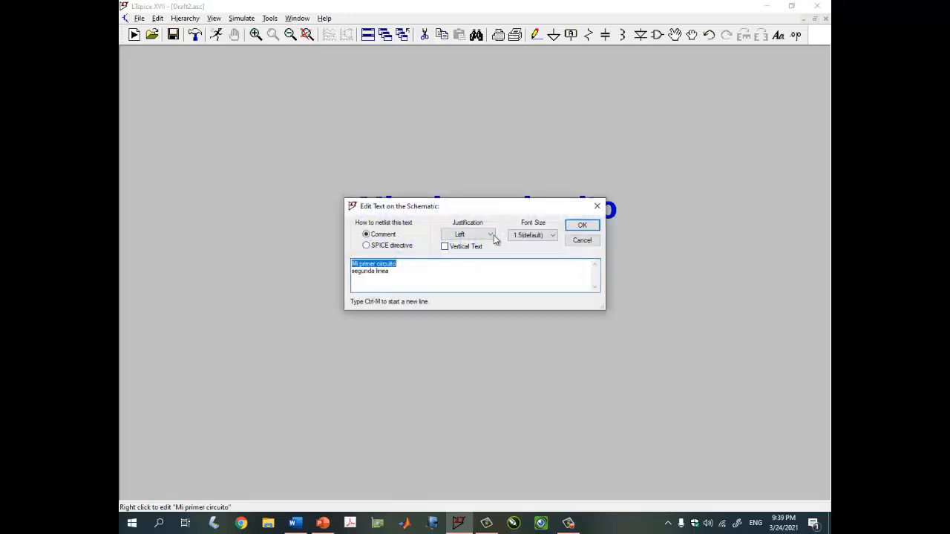
click(532, 235)
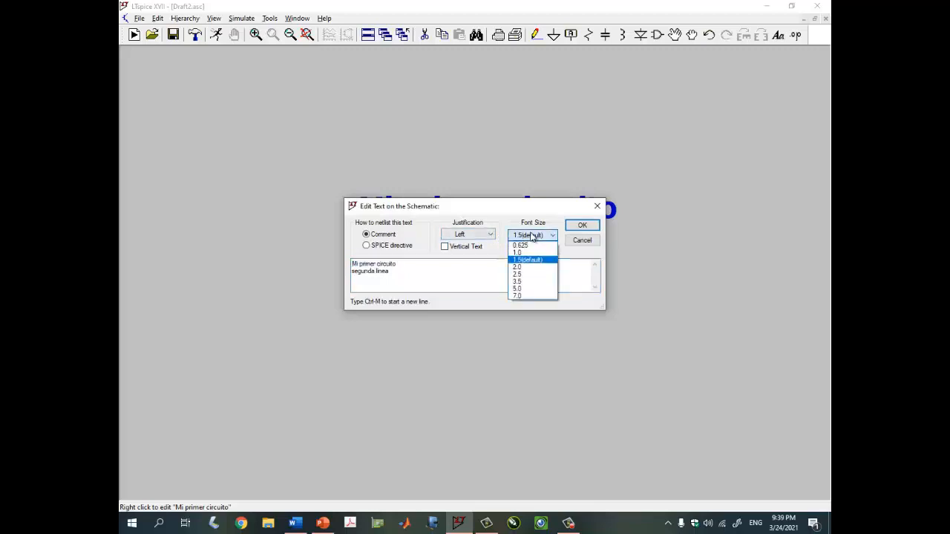
click(524, 282)
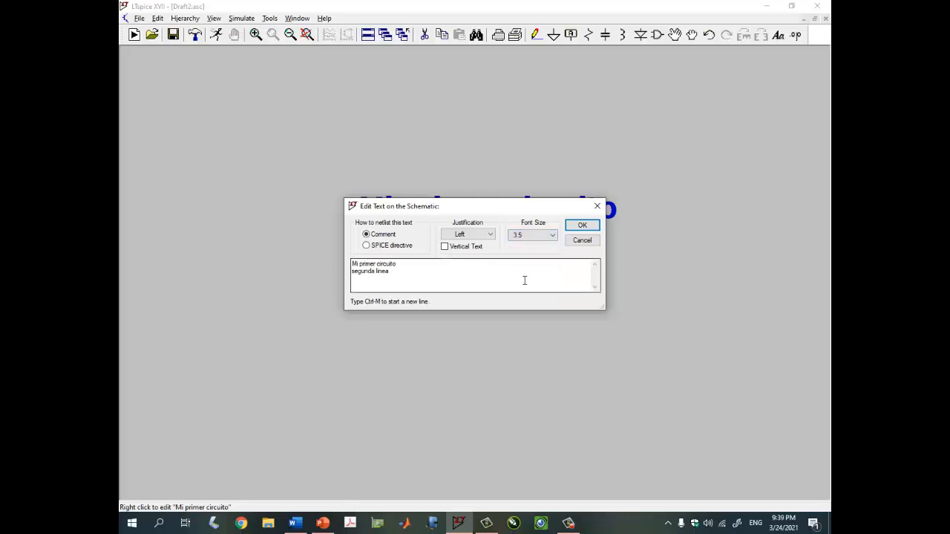
key(Return)
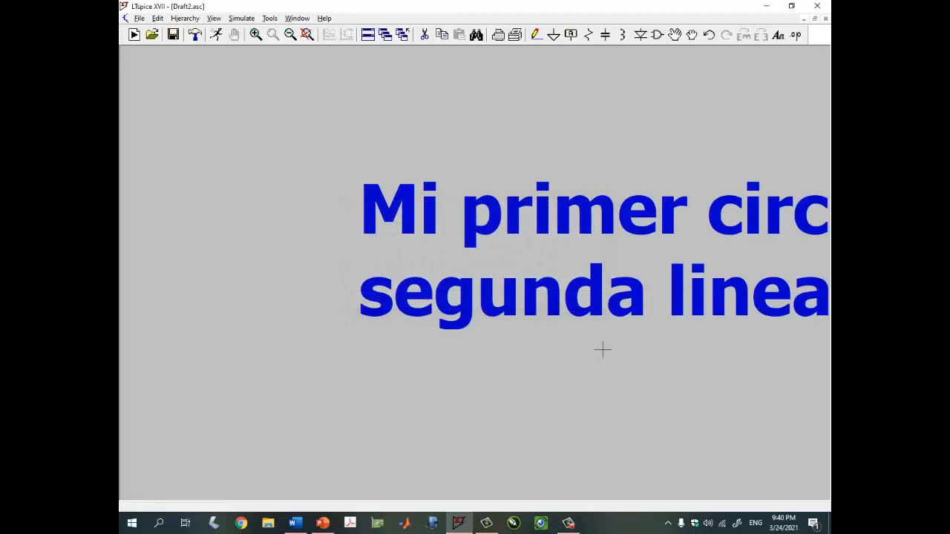
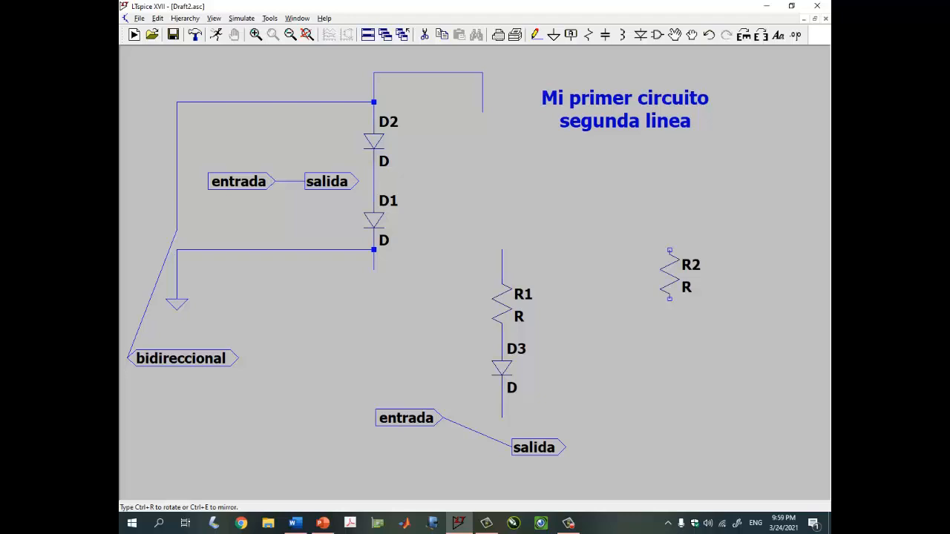
- Place resistor R2 in the empty area to the right of R1, level with its upper end
click(666, 274)
key(Escape)
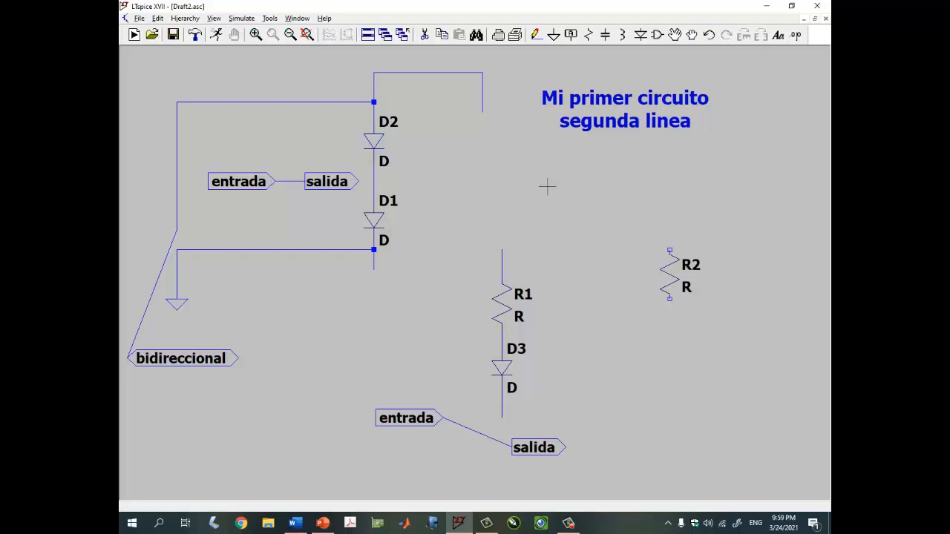
- Pick up resistor R1 with the Move command and set it back in its original place
click(158, 18)
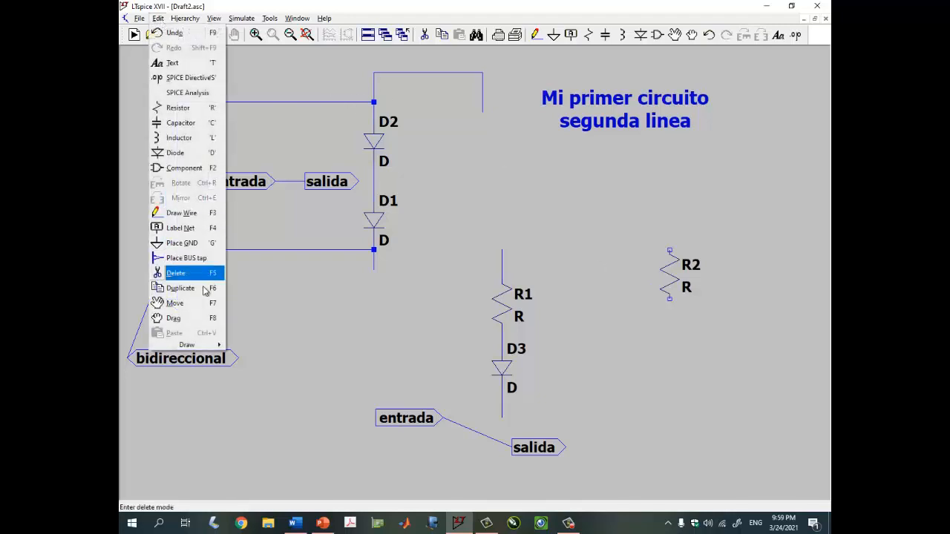
click(178, 302)
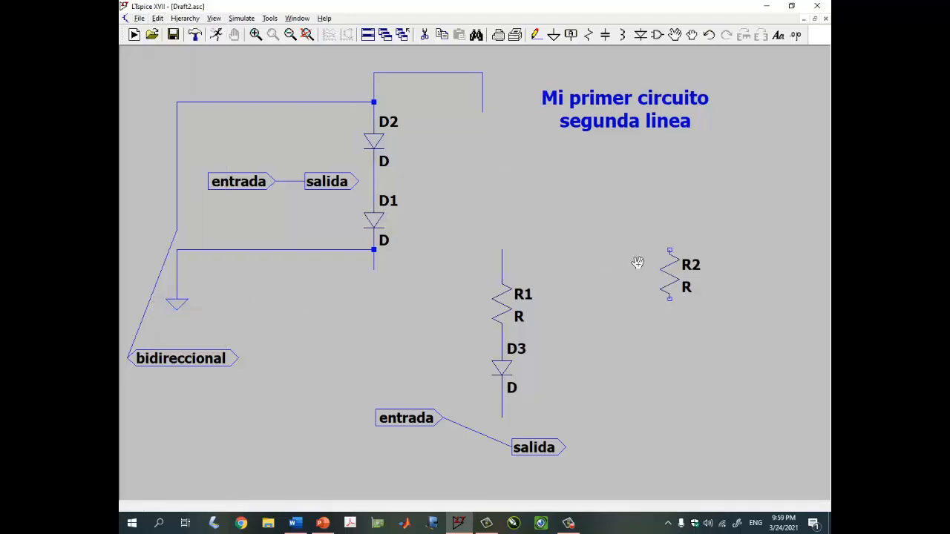
click(492, 306)
click(501, 307)
key(Escape)
- Shift resistor R1 slightly right and up with the Drag command, keeping its wires attached
click(159, 18)
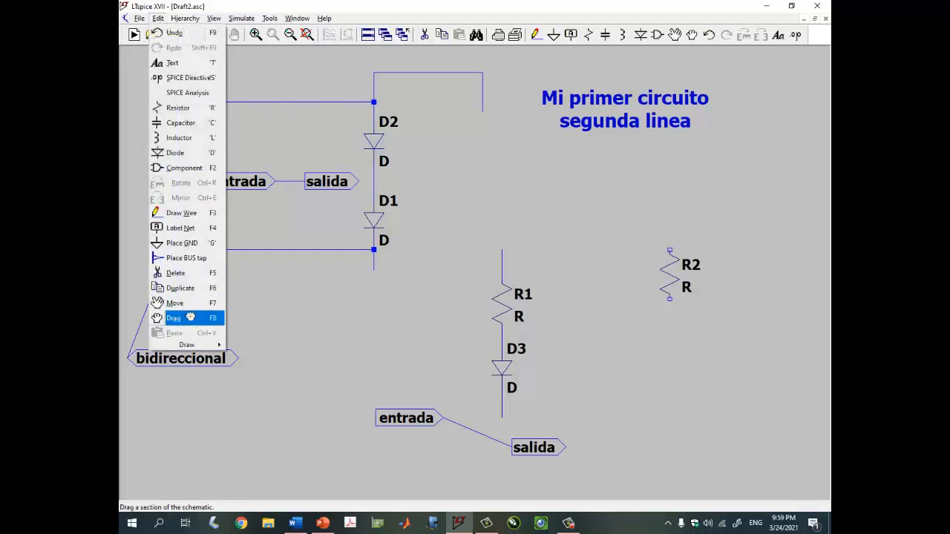
click(190, 316)
click(503, 302)
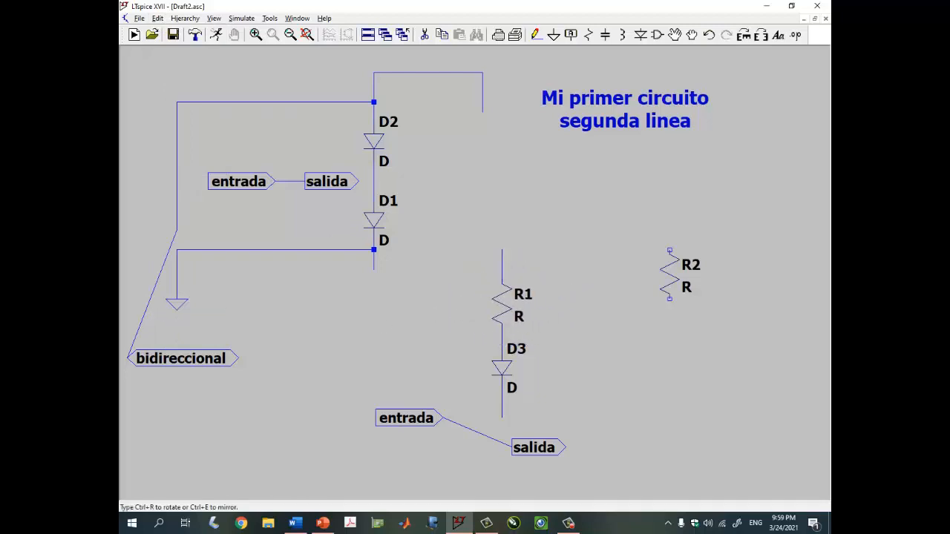
click(533, 294)
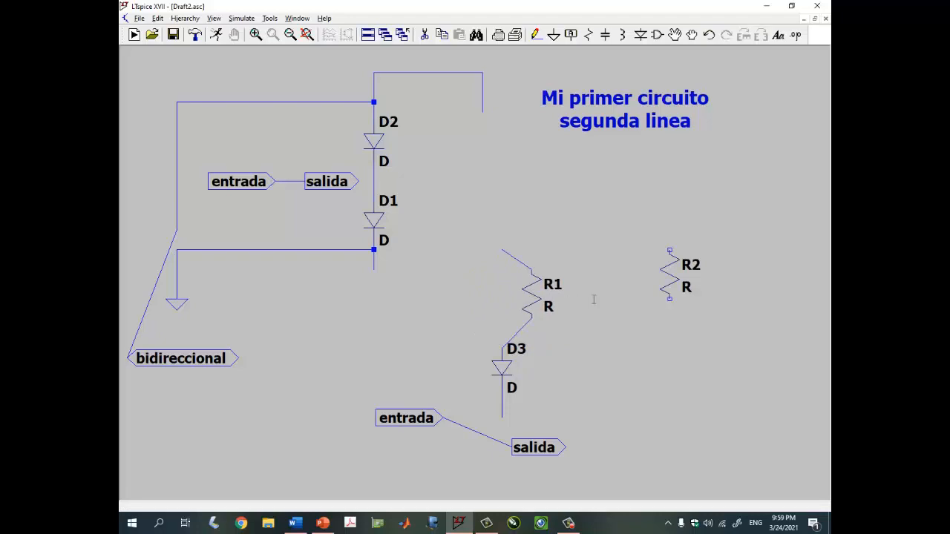
- Zoom into the schematic area containing R1, D3 and R2
click(186, 18)
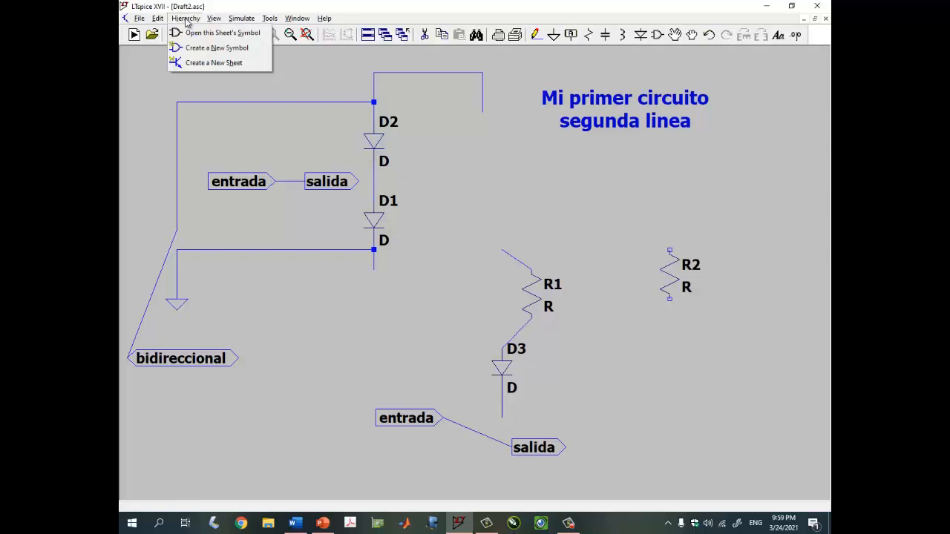
mouse_move(241, 18)
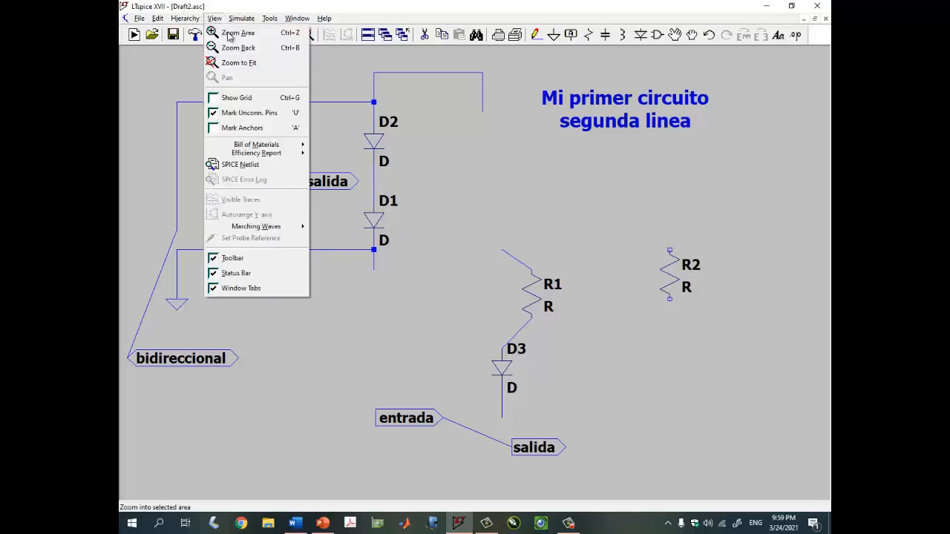
click(229, 37)
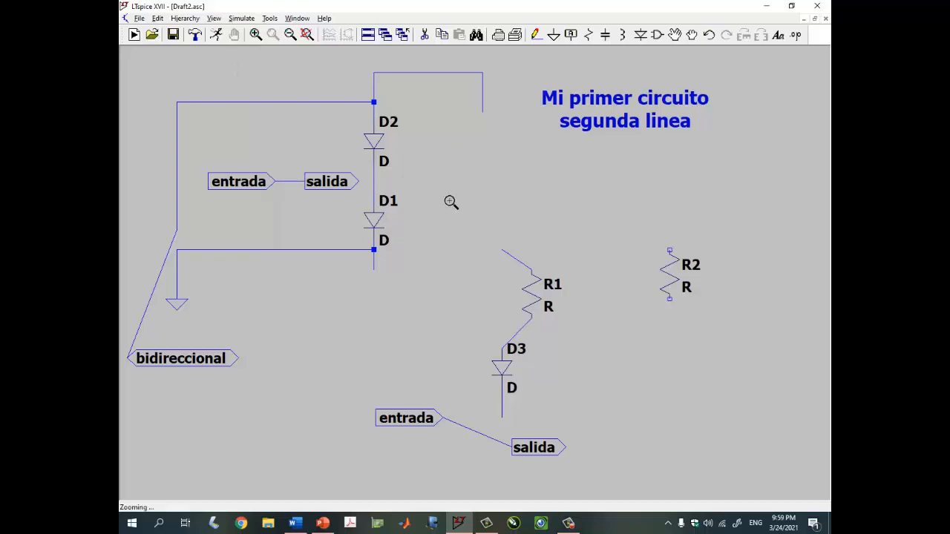
drag(430, 192, 787, 479)
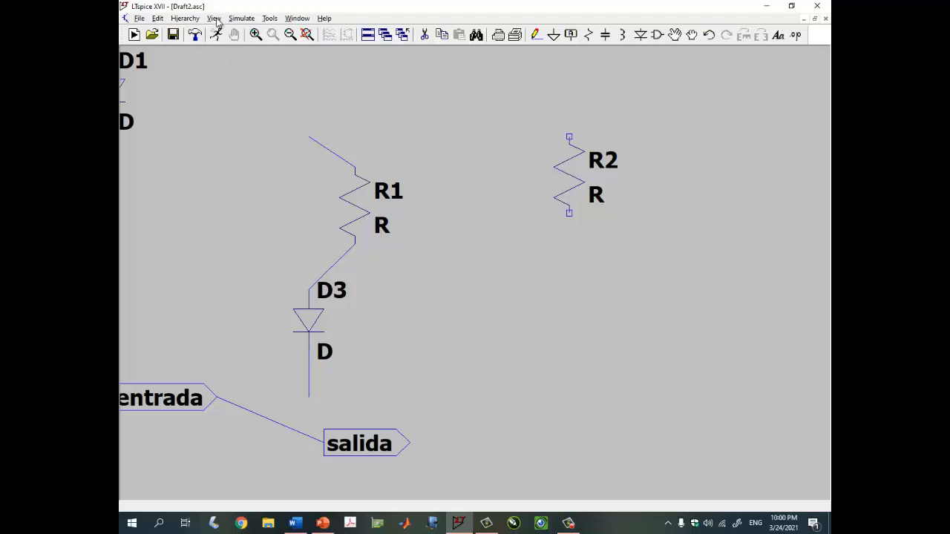
- Zoom back out, fit the whole schematic in view, and try different zoom levels around the circuit
click(215, 18)
click(215, 19)
click(215, 18)
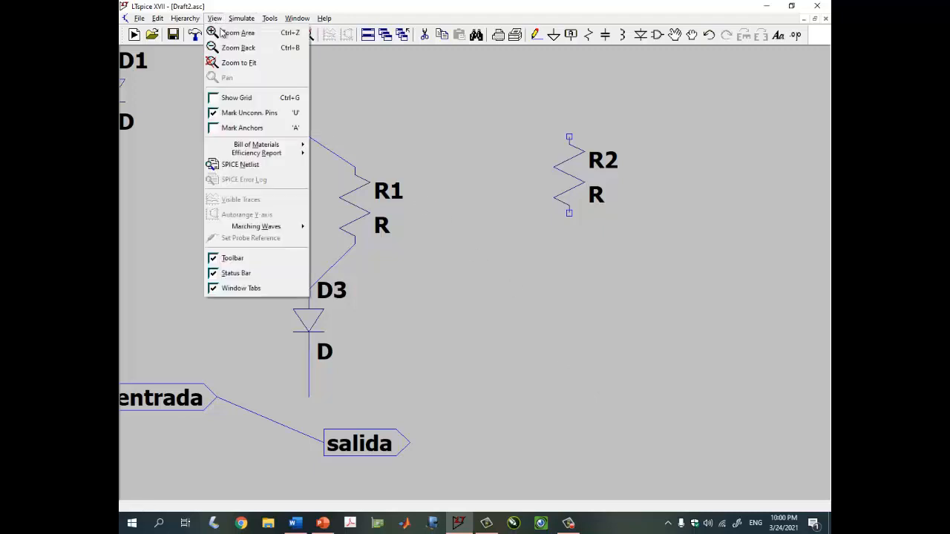
click(230, 49)
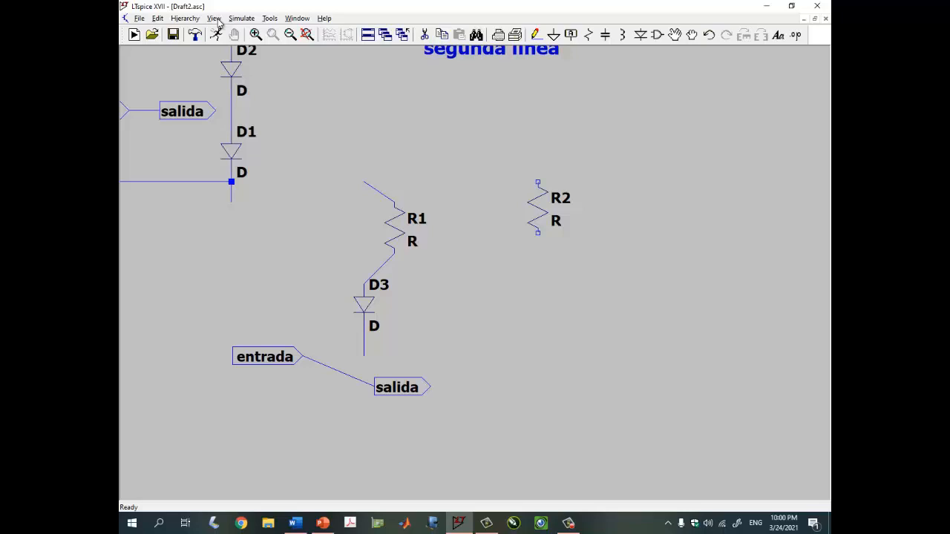
click(214, 18)
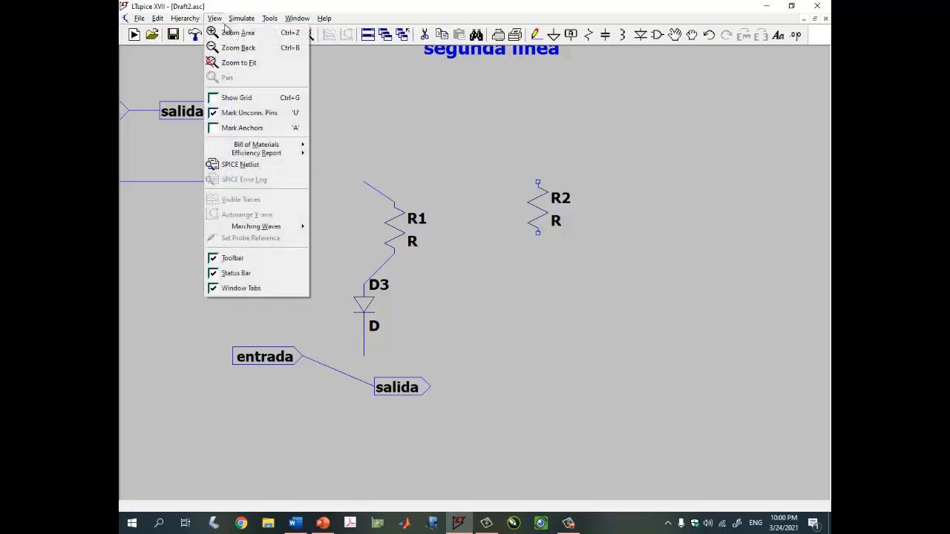
click(239, 62)
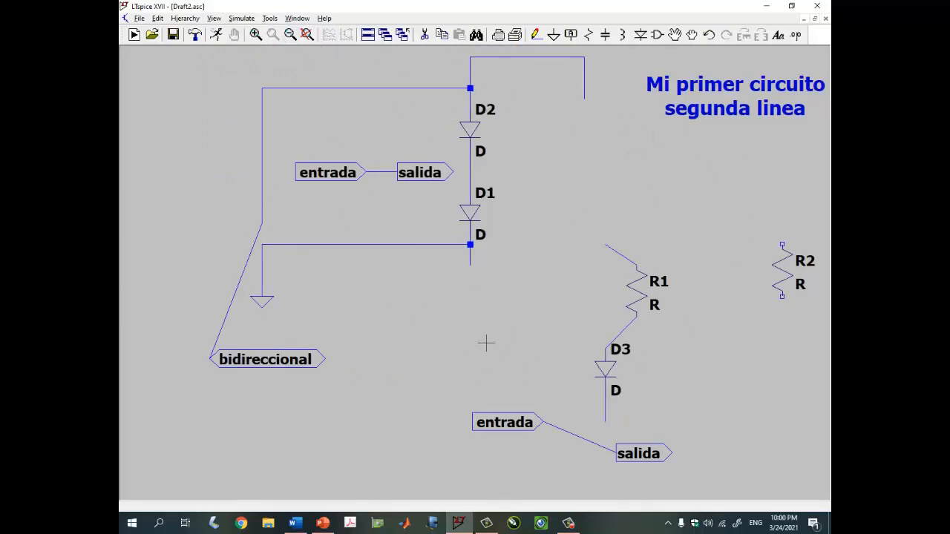
scroll(479, 319, down, 3)
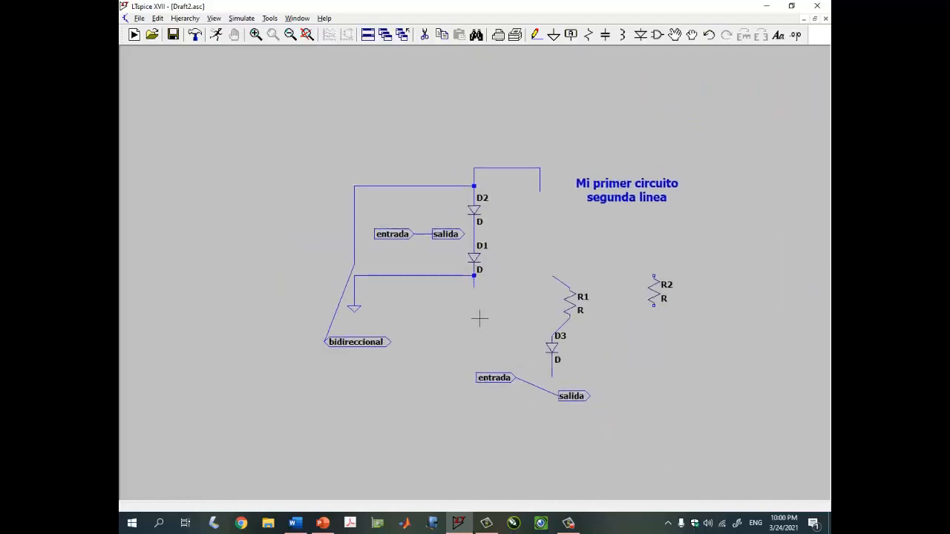
scroll(479, 319, up, 2)
scroll(479, 319, down, 1)
scroll(480, 319, up, 1)
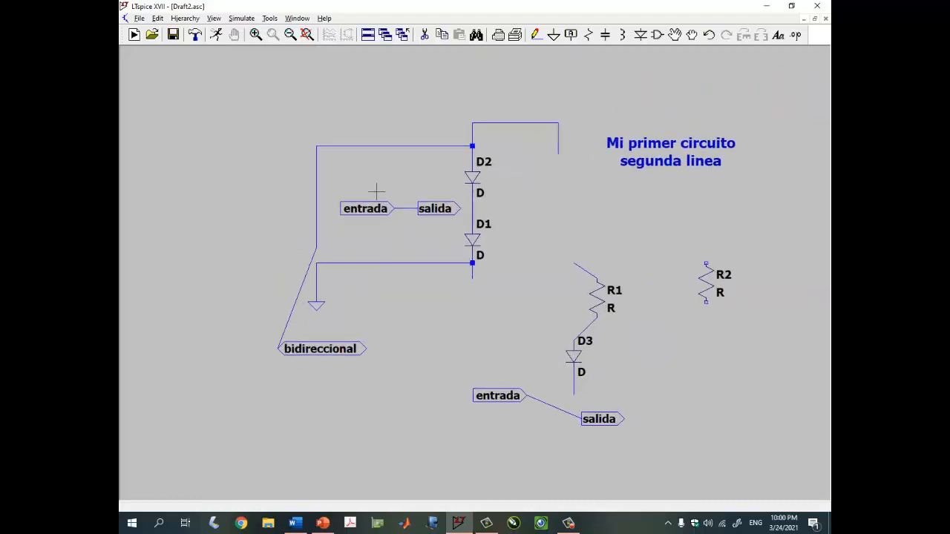
- Show the grid on the schematic
click(214, 19)
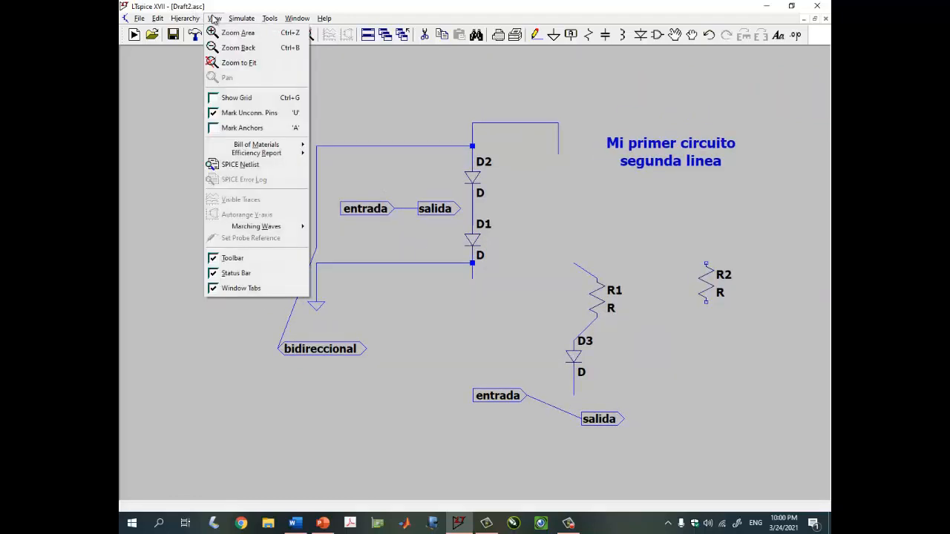
click(214, 99)
scroll(287, 233, up, 2)
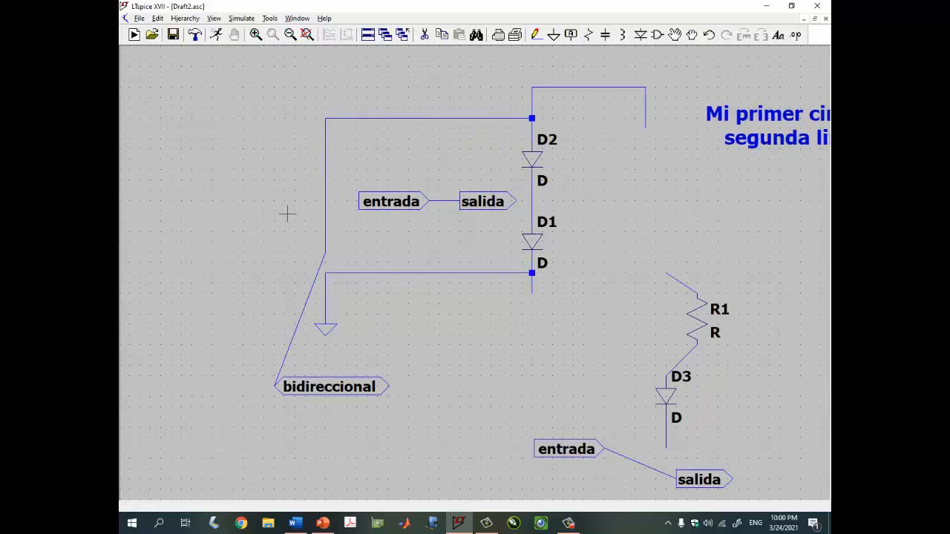
- Open the Control Panel and examine its compression, save defaults, SPICE, drafting, waveform, search path, netlist and operation settings
click(215, 18)
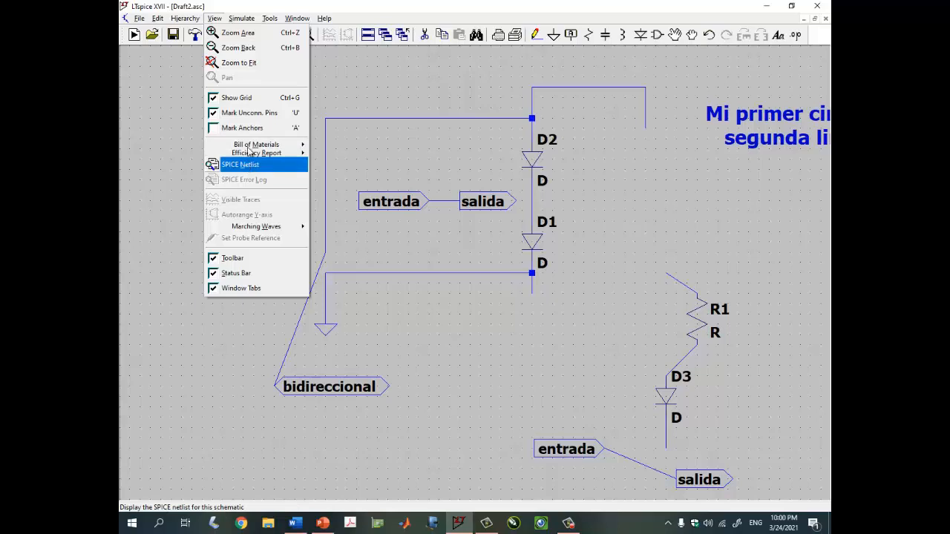
mouse_move(242, 22)
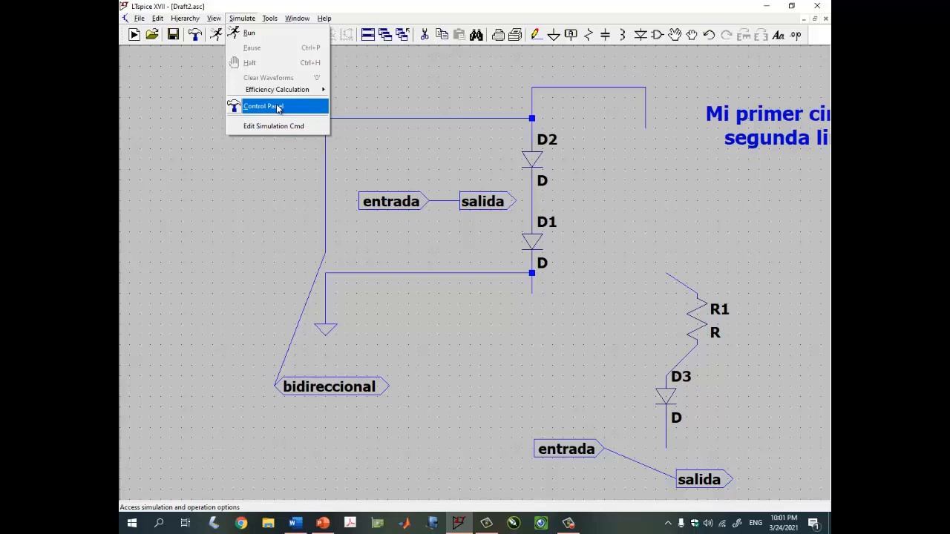
click(278, 108)
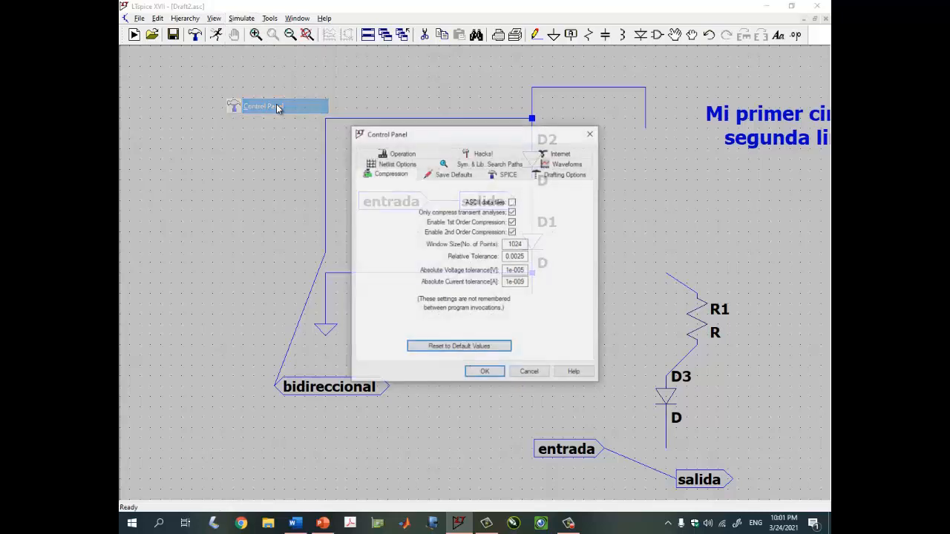
click(439, 175)
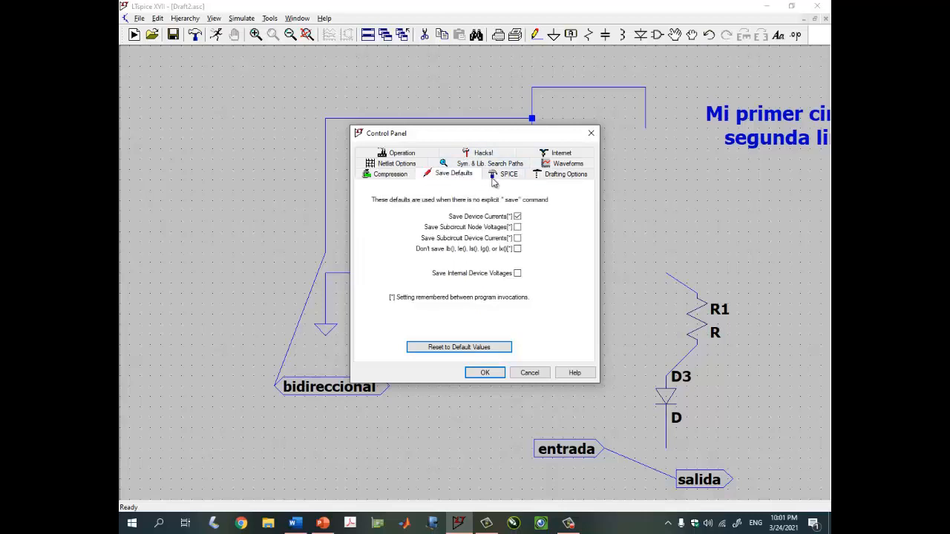
click(495, 180)
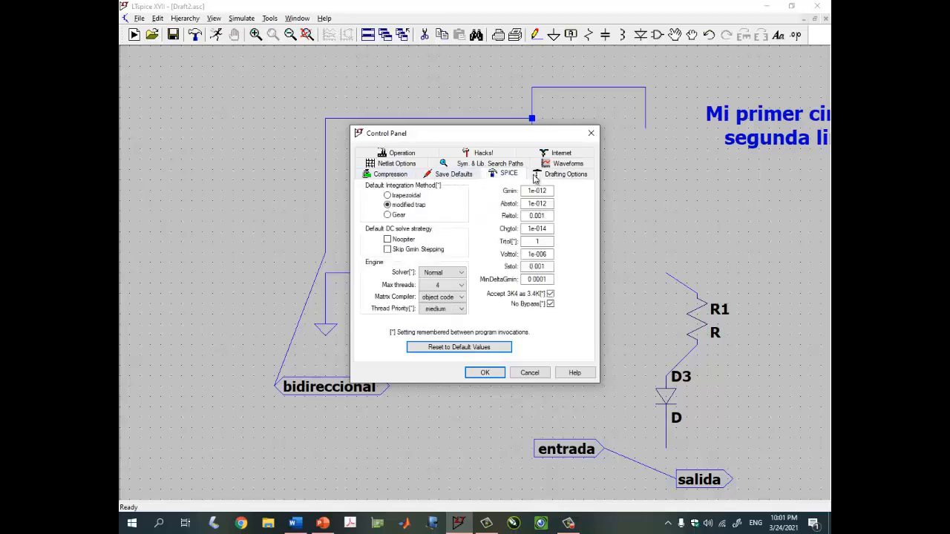
click(540, 179)
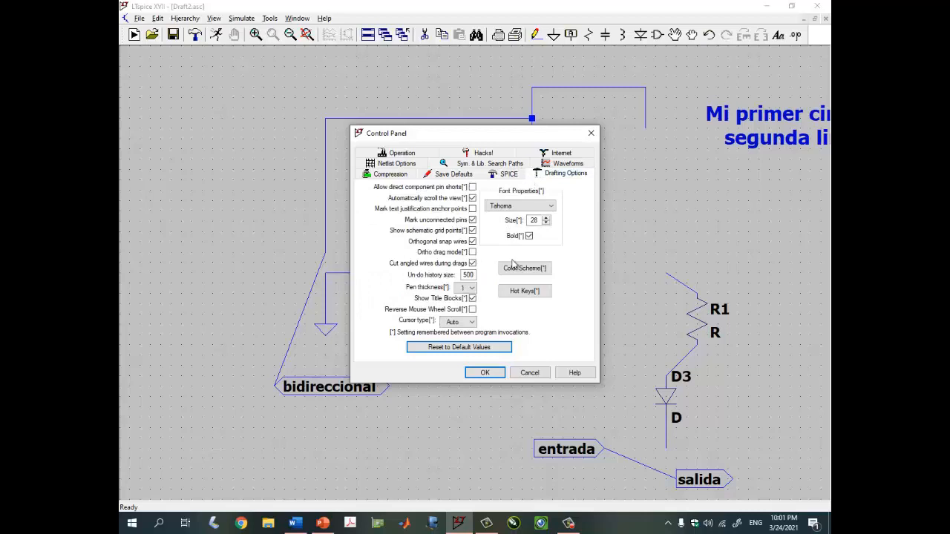
click(562, 167)
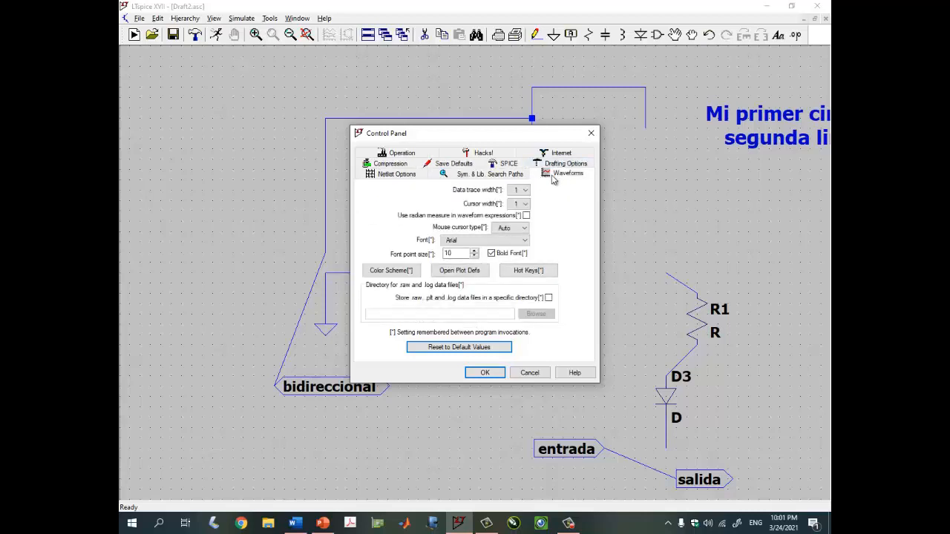
click(509, 175)
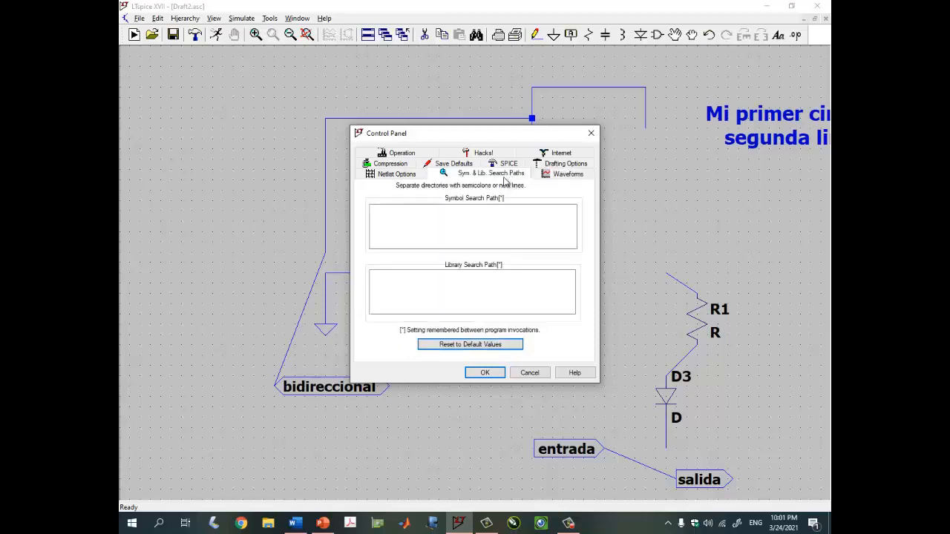
click(404, 175)
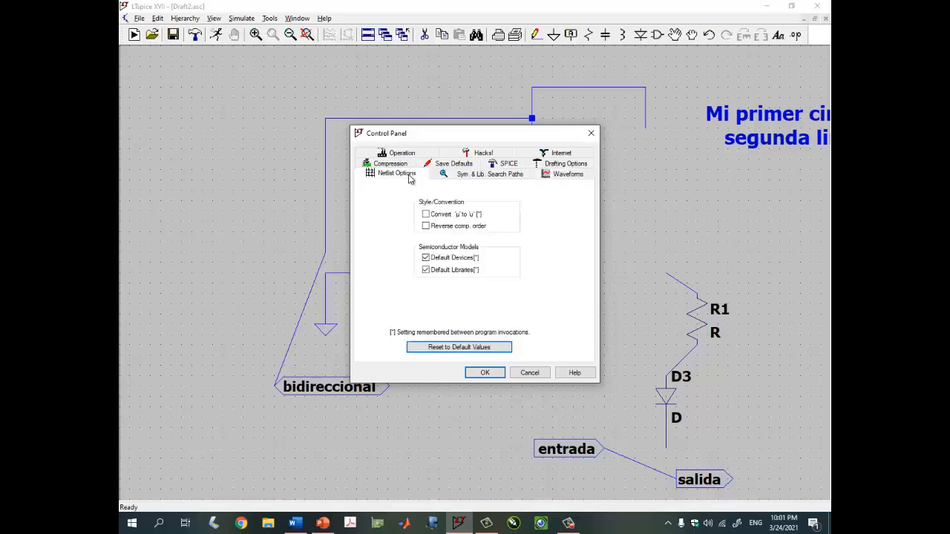
click(417, 153)
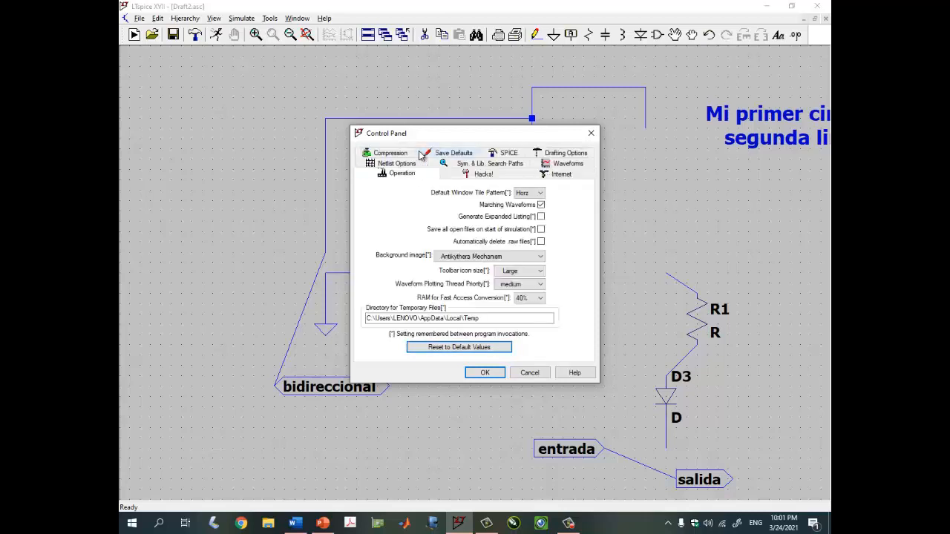
- Review the save defaults, netlist options, symbol and library search paths, operation, Hacks! and Internet settings
click(440, 154)
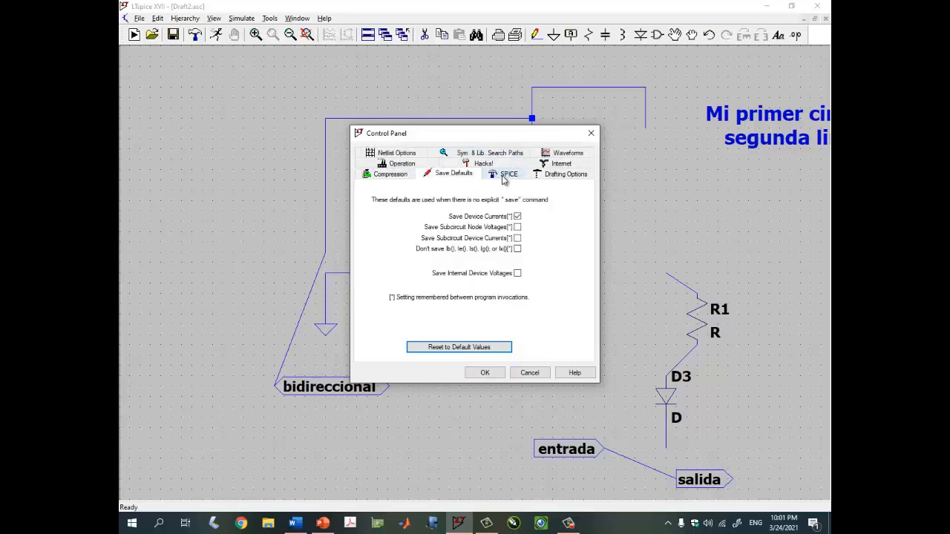
click(414, 154)
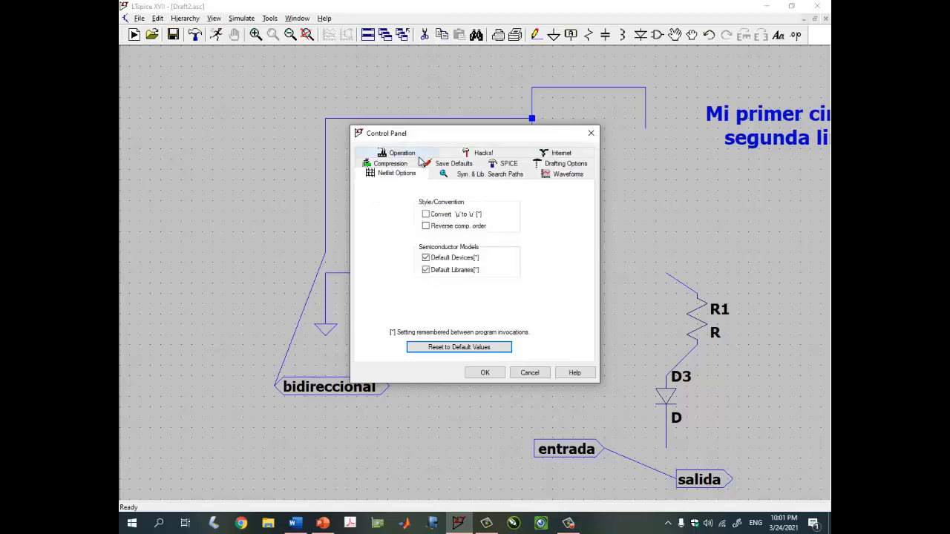
click(463, 175)
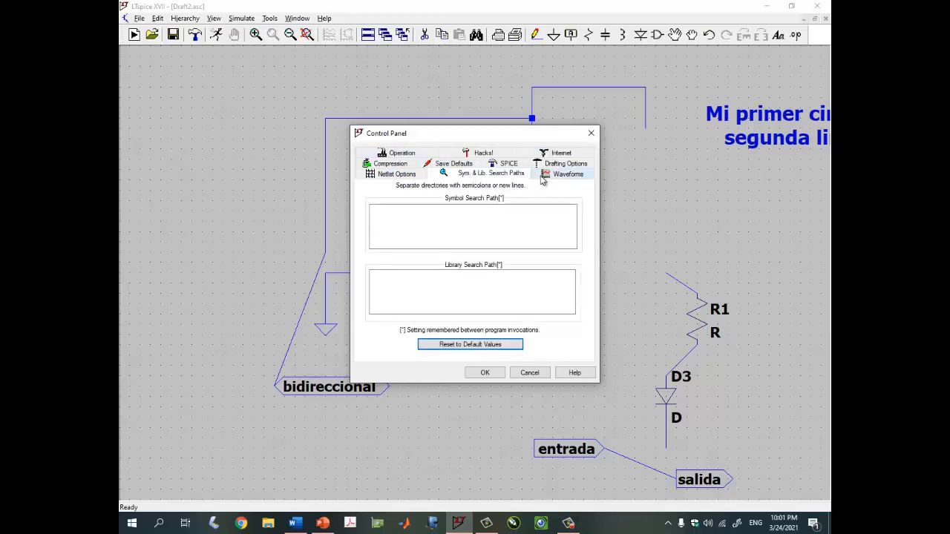
click(410, 154)
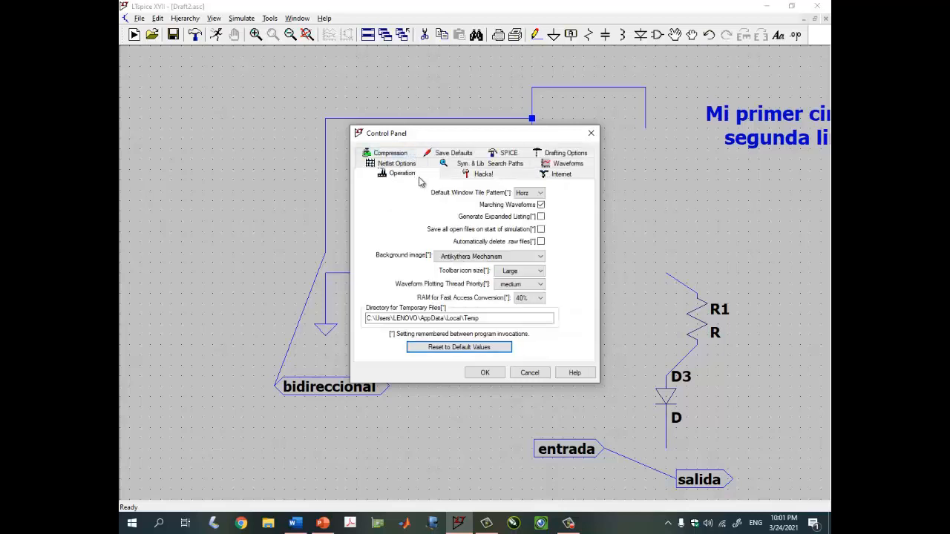
click(464, 174)
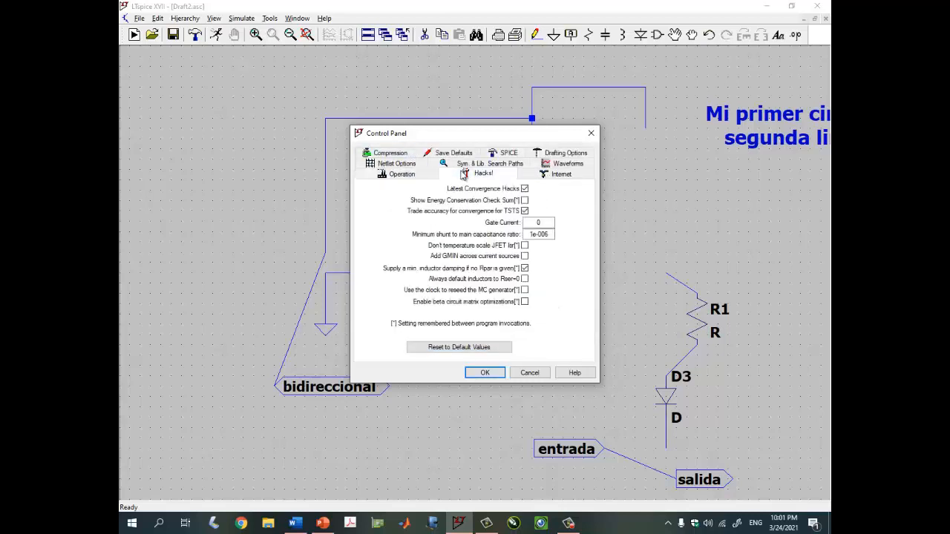
click(544, 178)
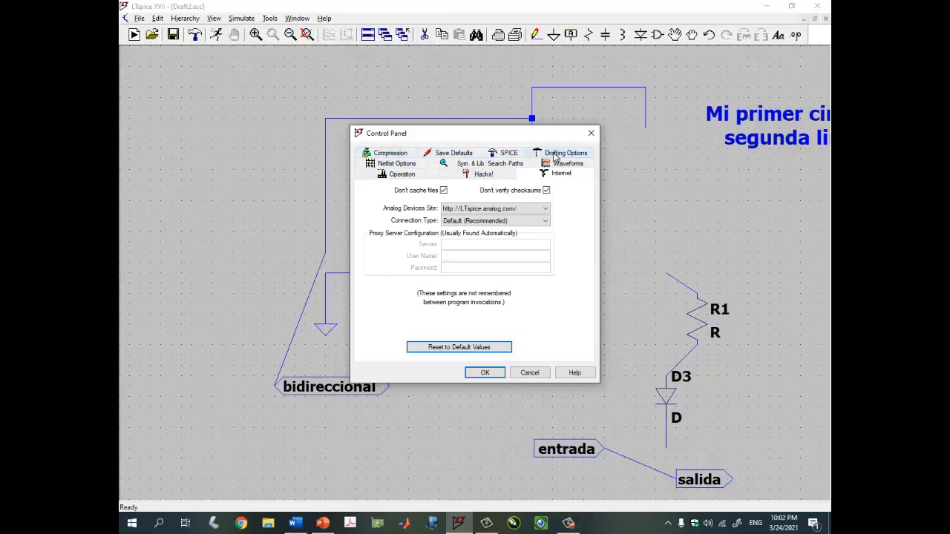
- Go over the compression, save defaults, SPICE, drafting and waveform settings, and cancel out of the Control Panel
click(401, 154)
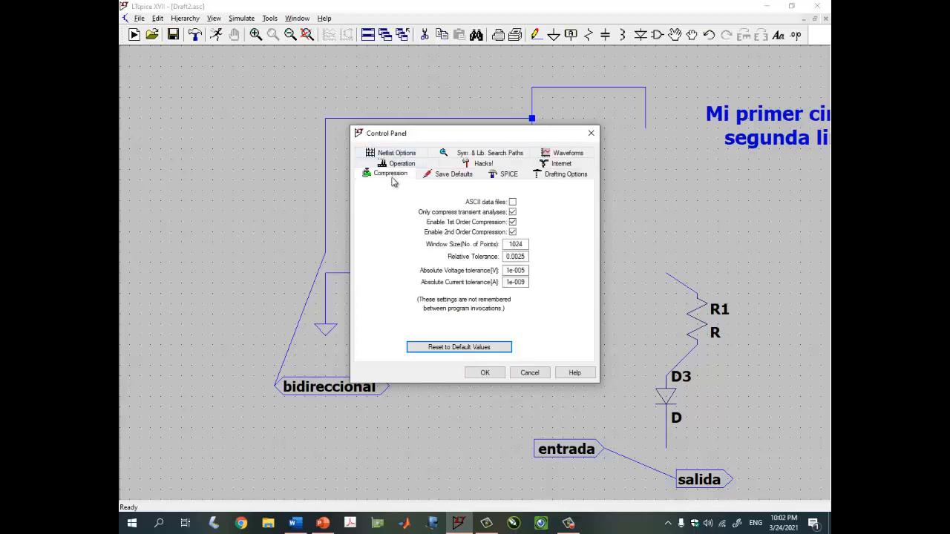
click(467, 179)
click(493, 179)
click(557, 175)
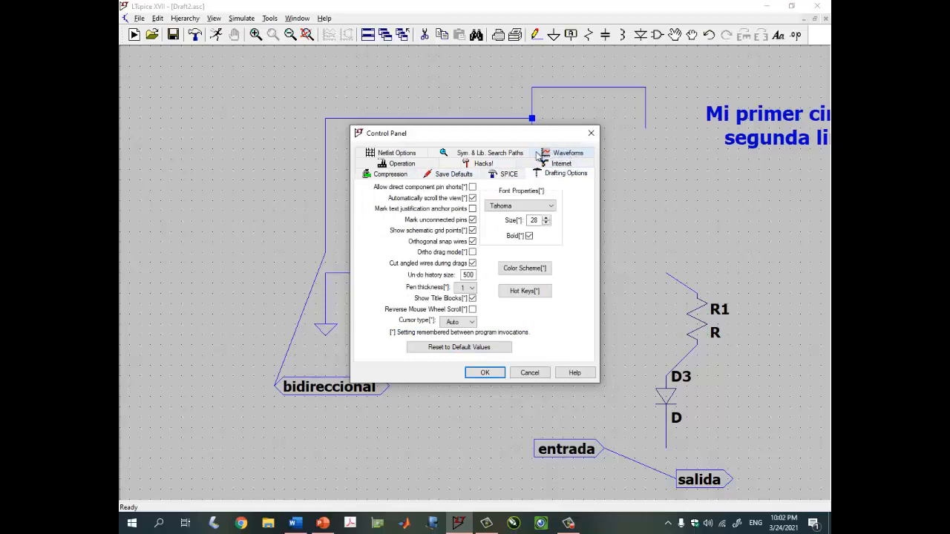
click(553, 153)
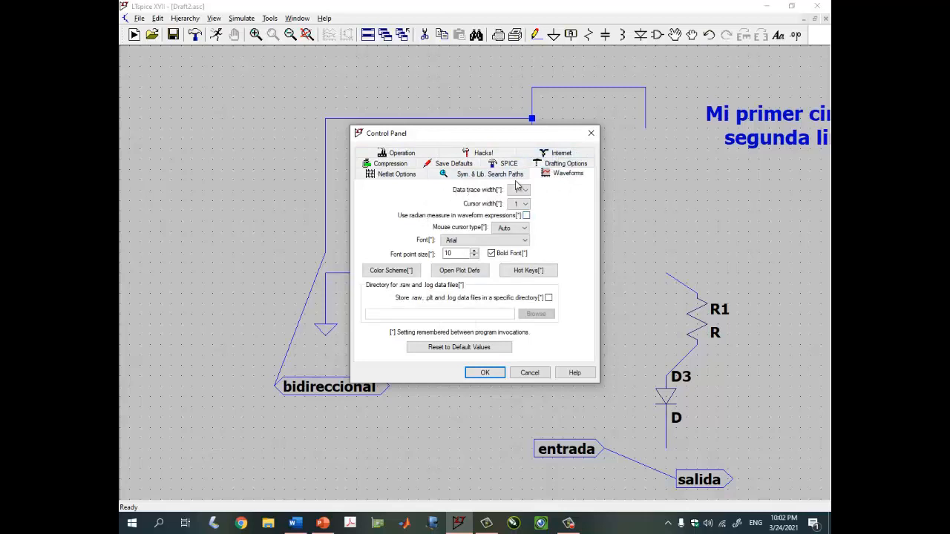
click(560, 166)
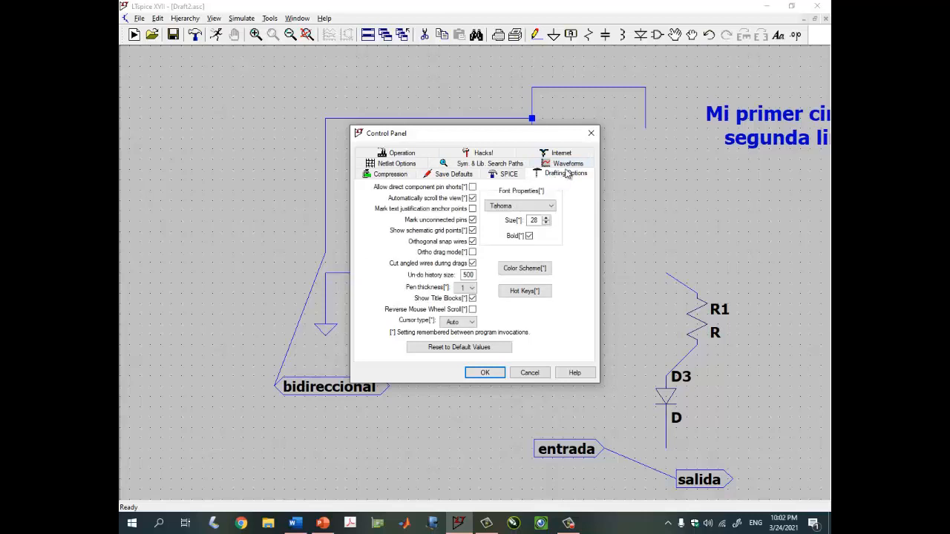
click(569, 165)
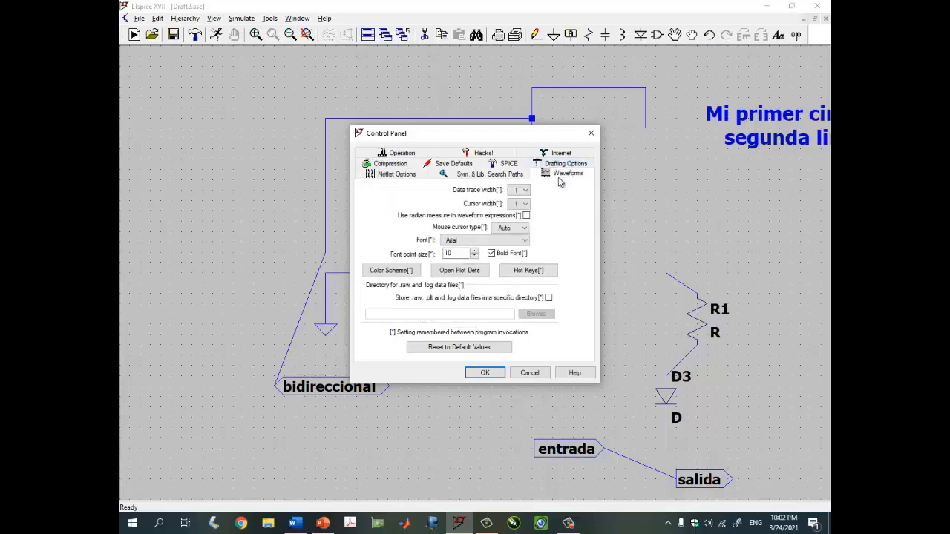
click(527, 372)
- Reopen the Control Panel's drafting options and set the pen thickness to 7
scroll(465, 261, up, 2)
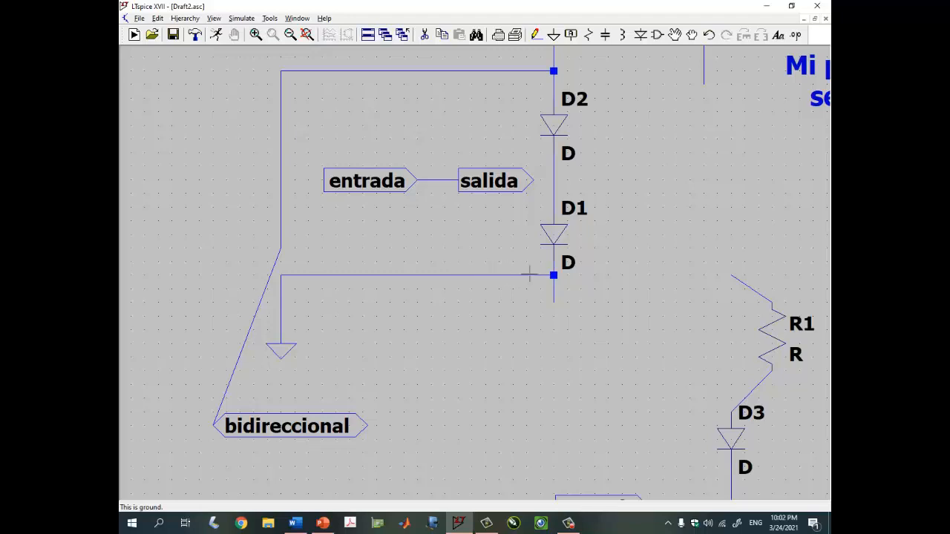
drag(771, 347, 708, 324)
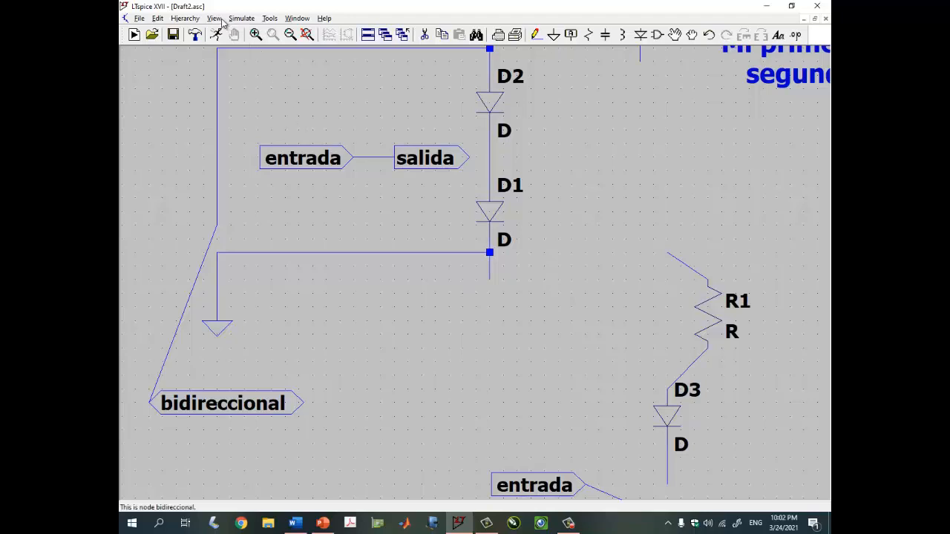
click(236, 19)
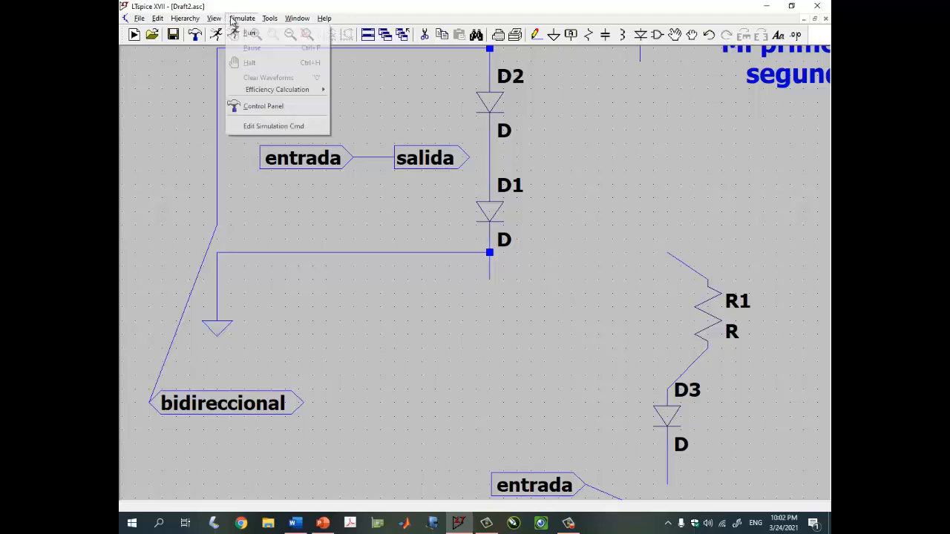
click(269, 104)
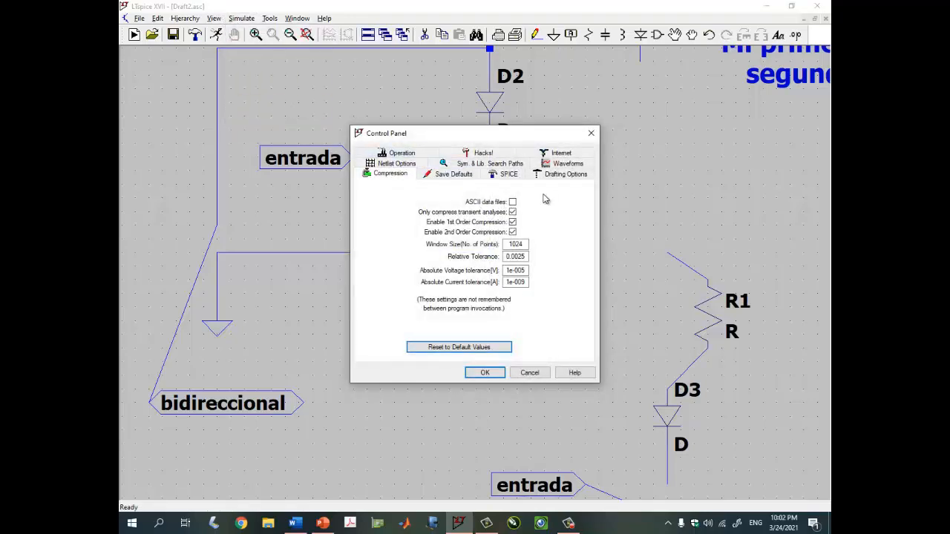
click(558, 178)
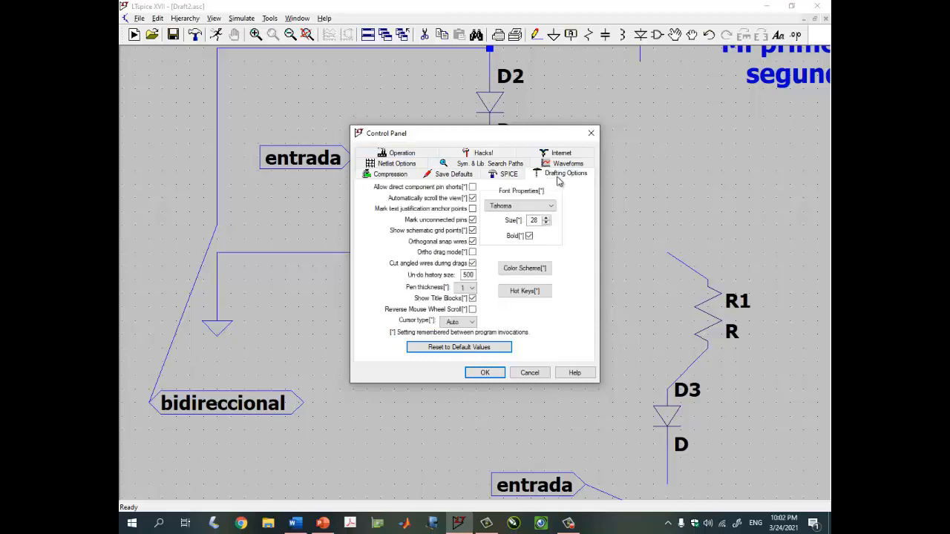
click(473, 289)
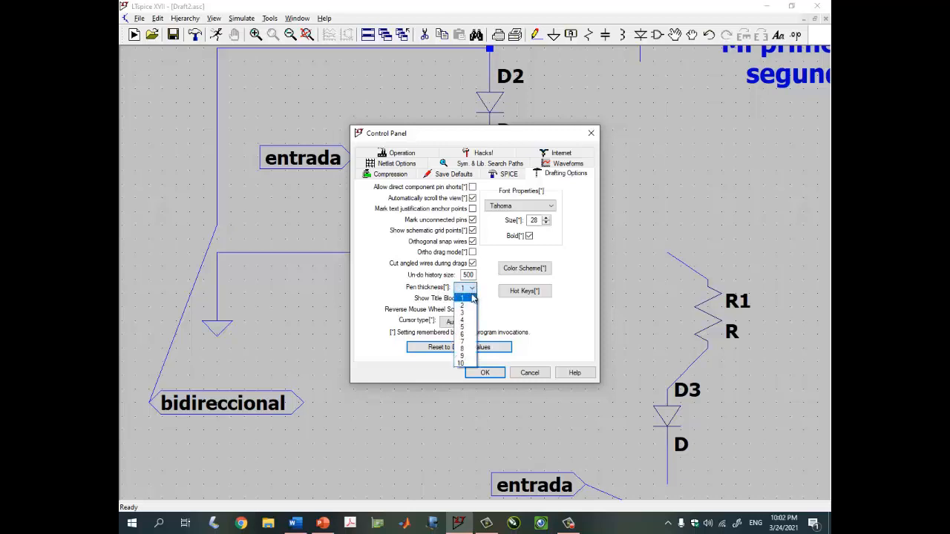
click(465, 346)
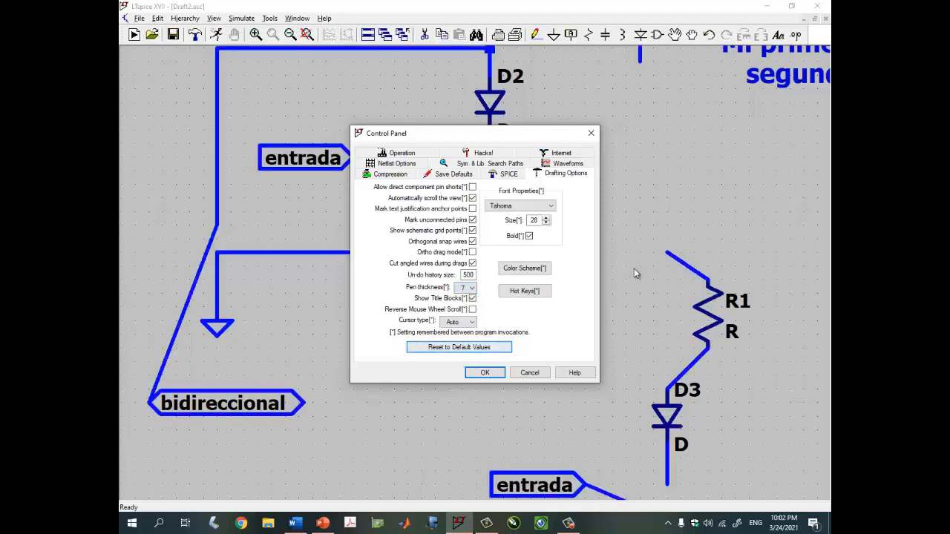
- Switch the pen thickness back to 1 for comparison and set it to 7 again
click(471, 288)
click(468, 299)
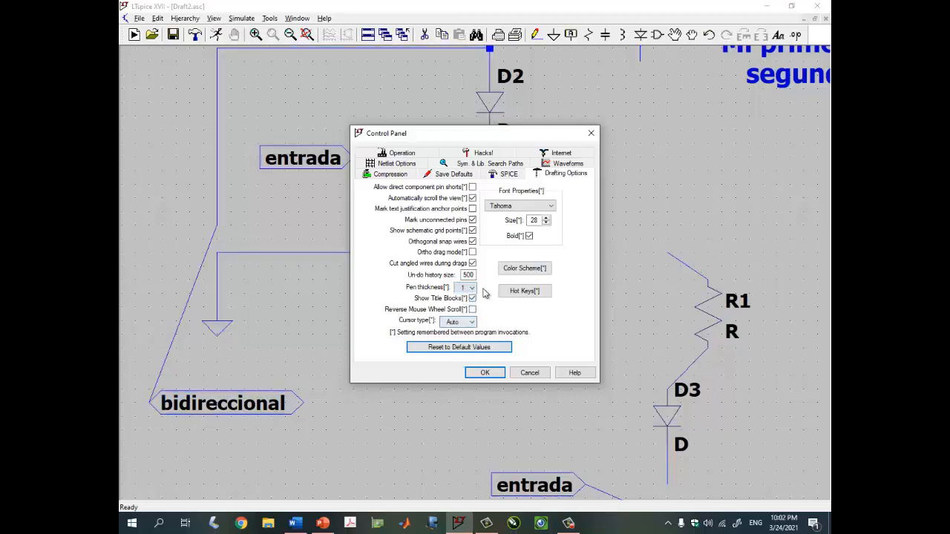
click(470, 288)
click(470, 341)
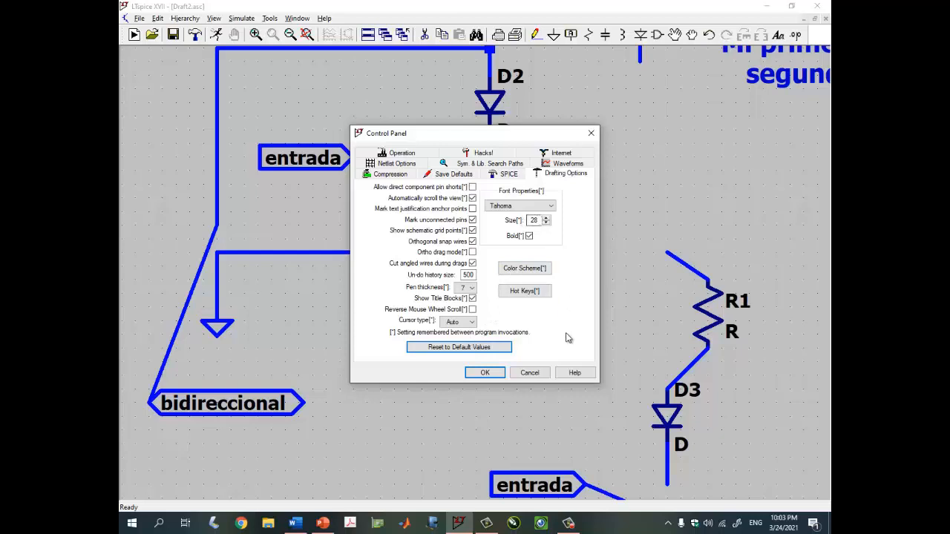
- Increase the schematic font size in the drafting options to 44
double_click(534, 220)
click(547, 217)
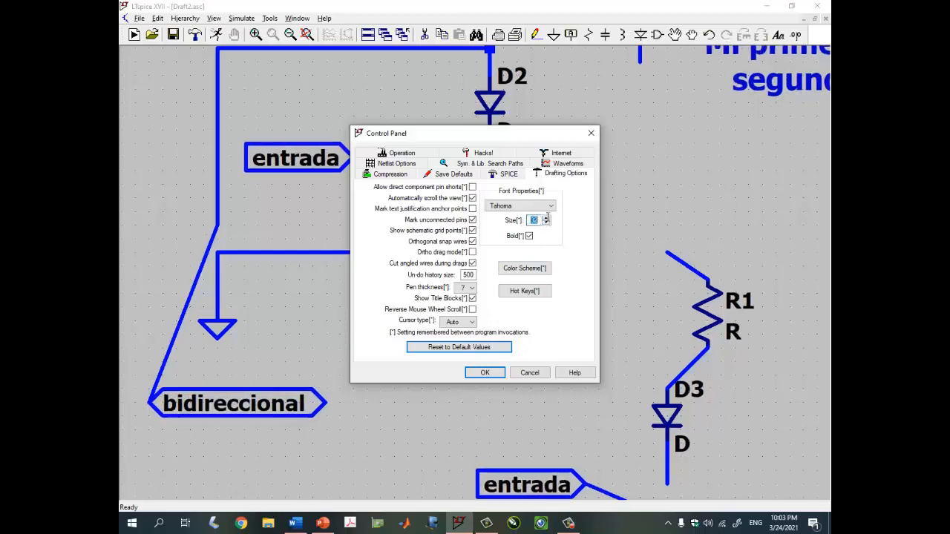
click(546, 218)
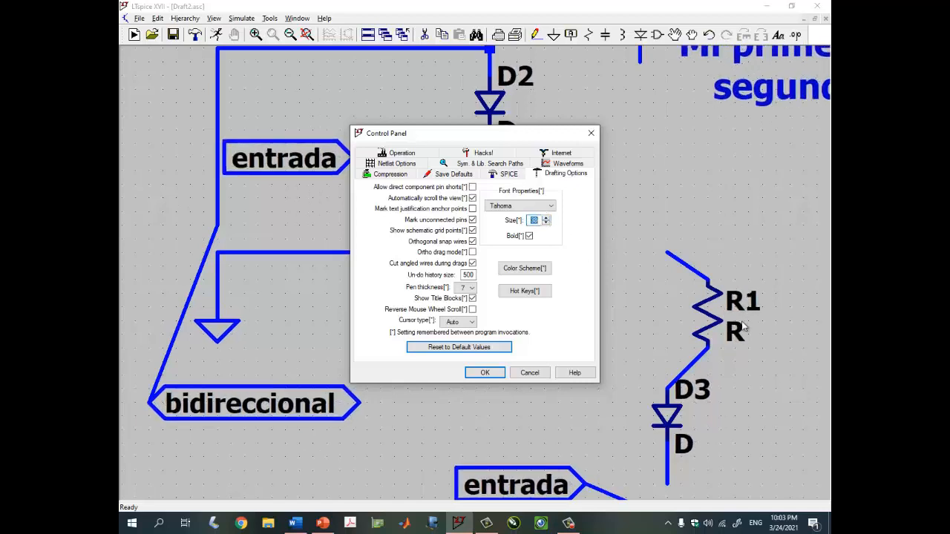
click(546, 218)
click(546, 219)
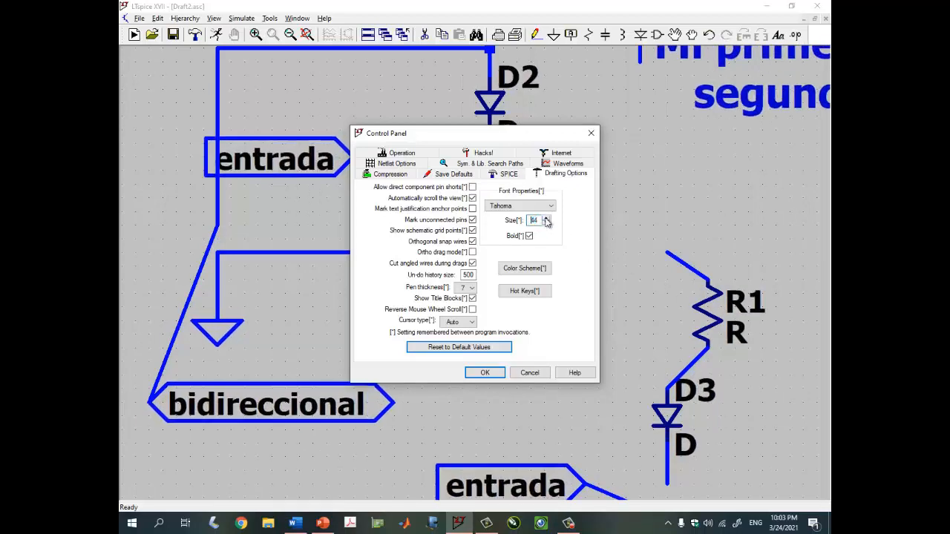
- Reset the drafting options to their default values and set the pen thickness to 7
click(469, 350)
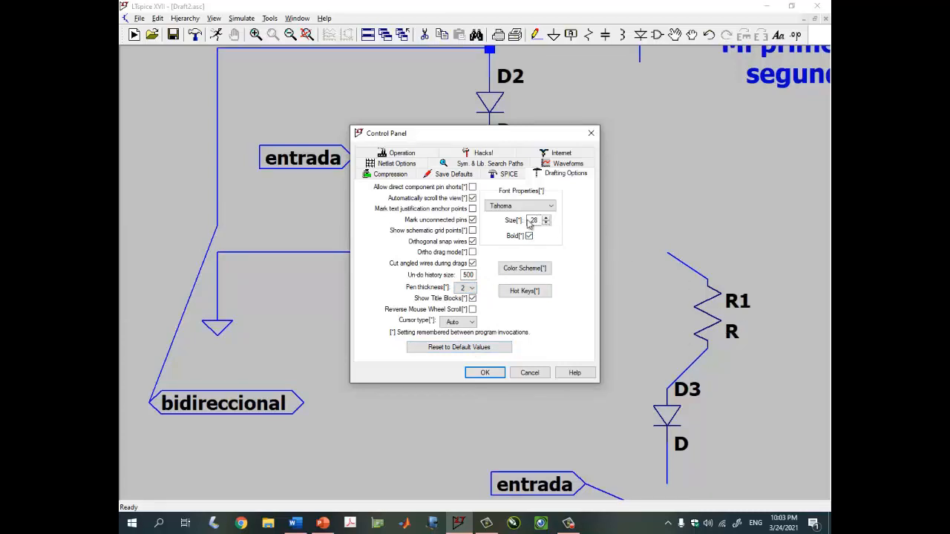
click(468, 288)
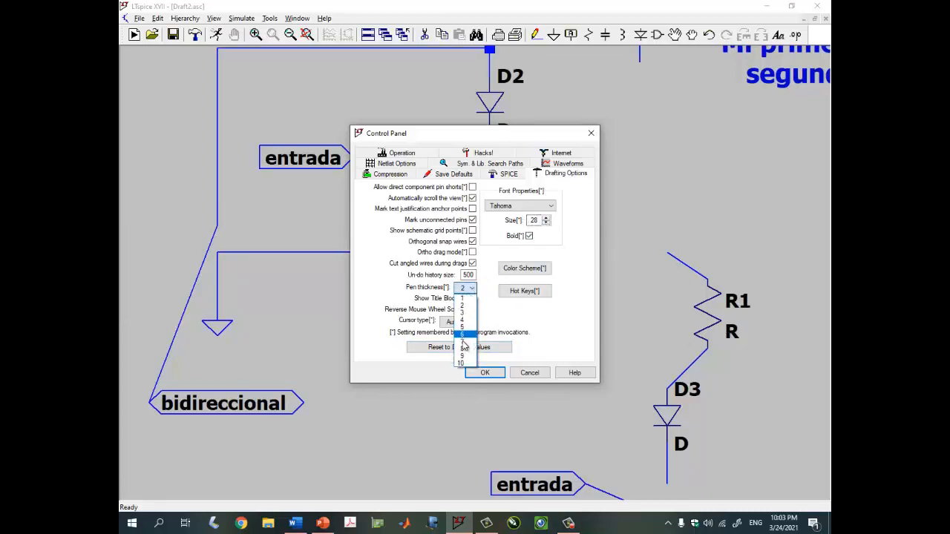
click(462, 342)
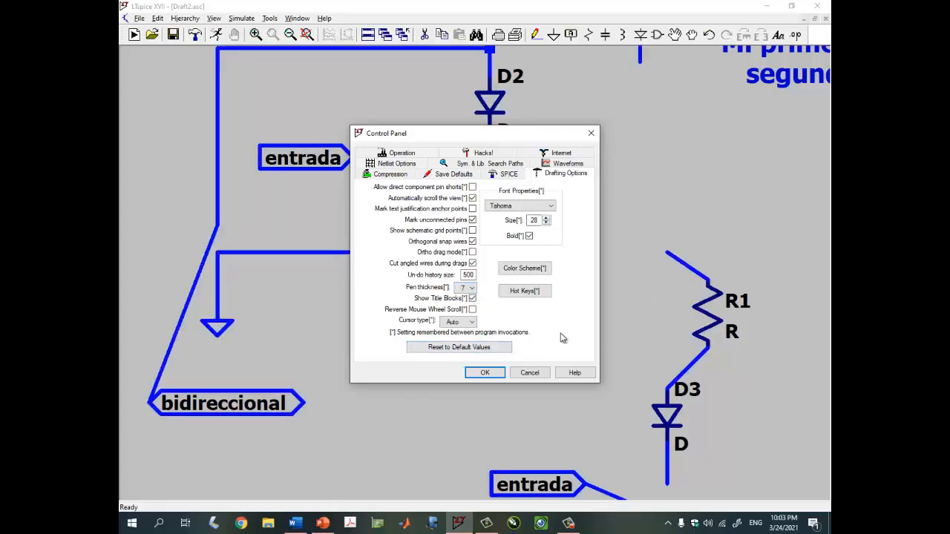
- View the schematic keyboard shortcut map, cancel out of it and accept the drafting options
click(543, 294)
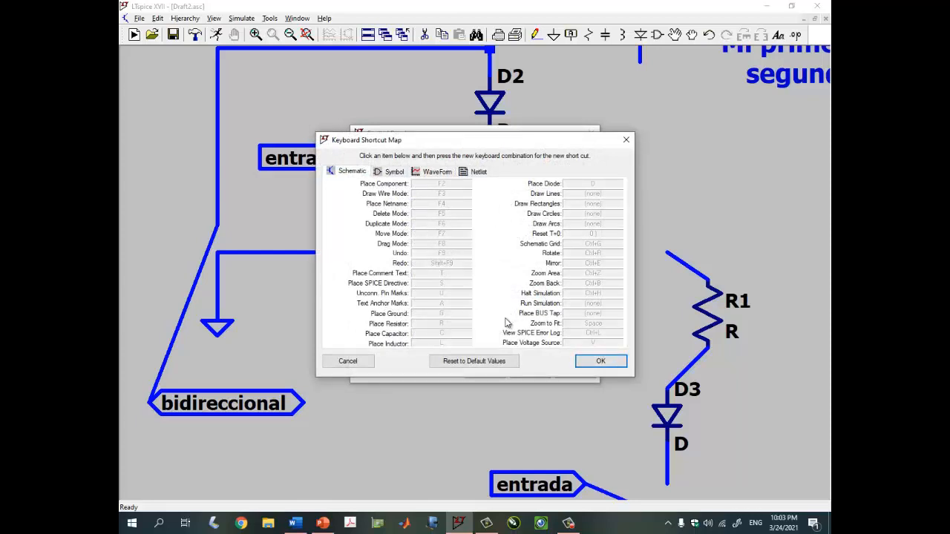
click(373, 369)
click(485, 374)
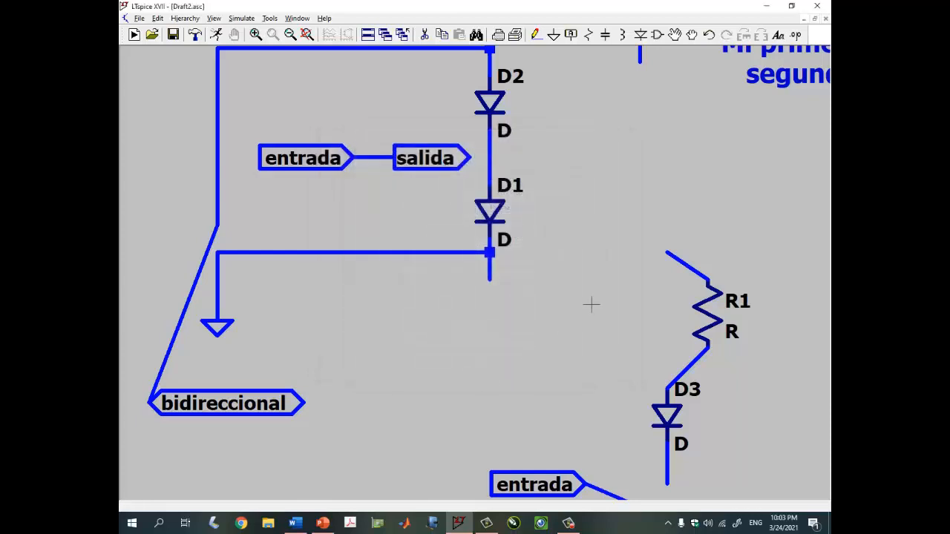
- Turn on the grid display for the schematic
scroll(568, 314, down, 3)
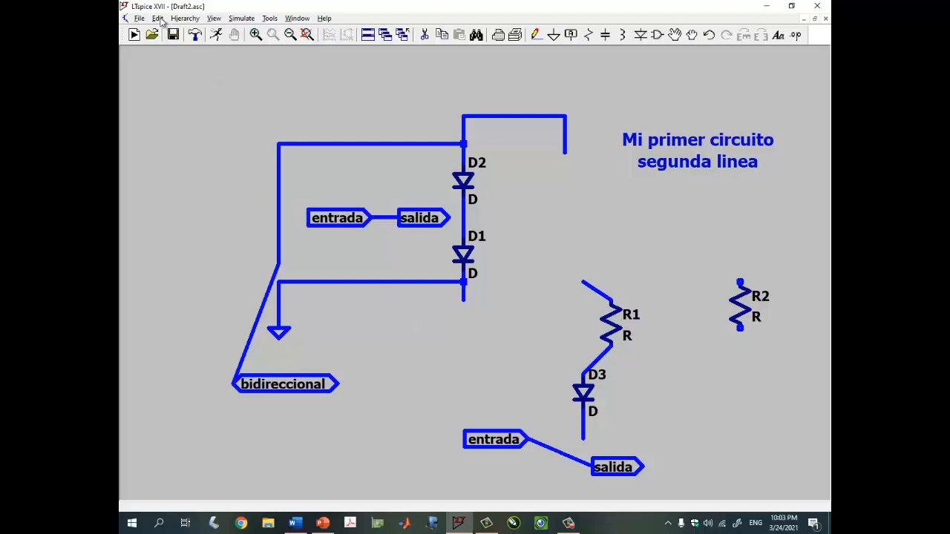
click(185, 18)
mouse_move(215, 19)
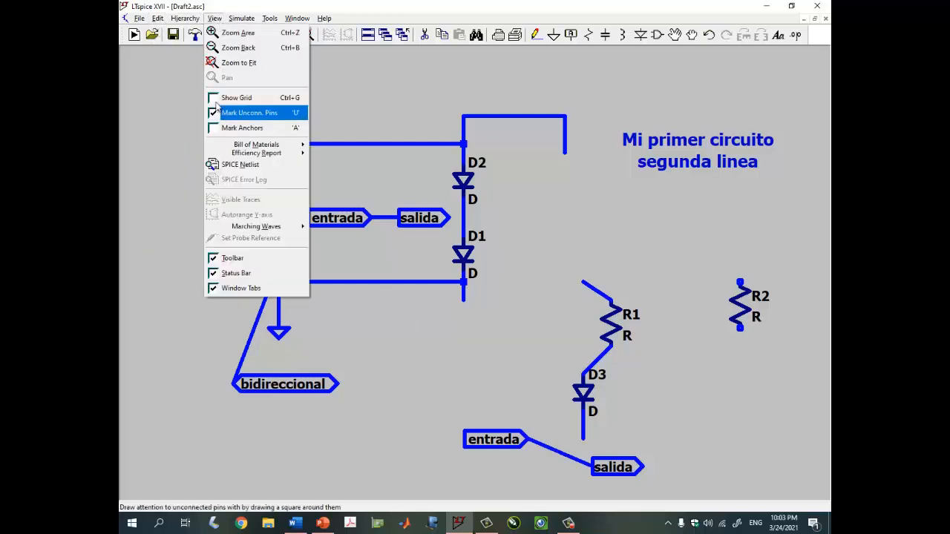
click(236, 97)
- Go over the transient, AC analysis, DC sweep, noise, DC transfer and DC operating point settings of the simulation command, and cancel
click(244, 18)
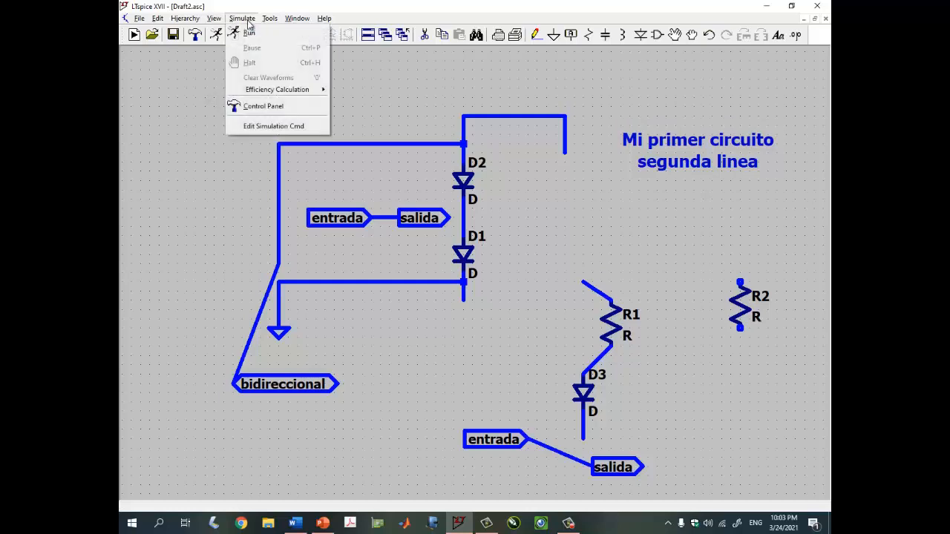
click(289, 126)
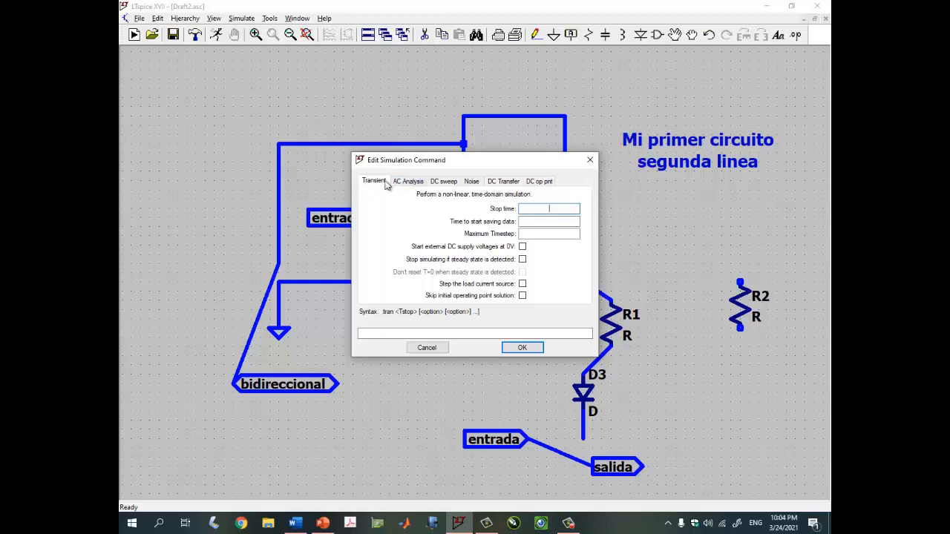
click(412, 185)
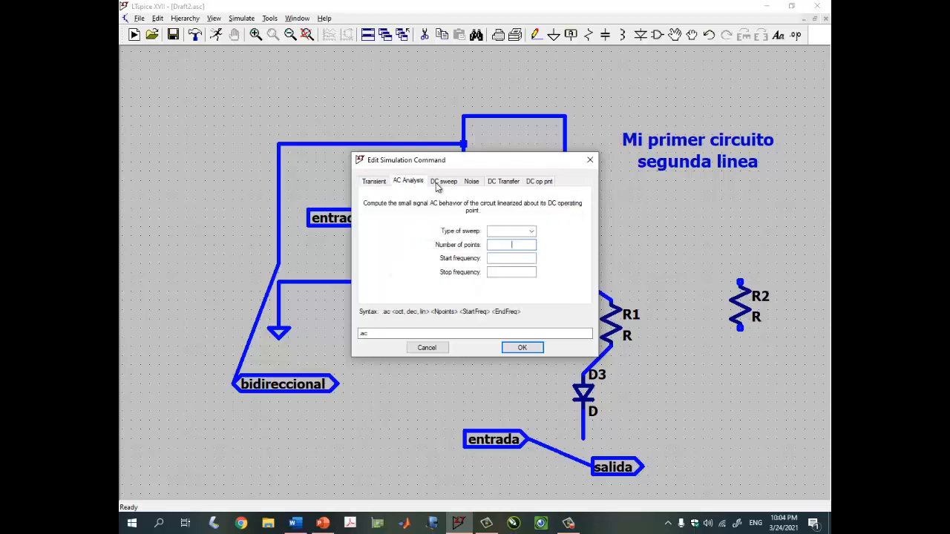
click(439, 187)
click(470, 186)
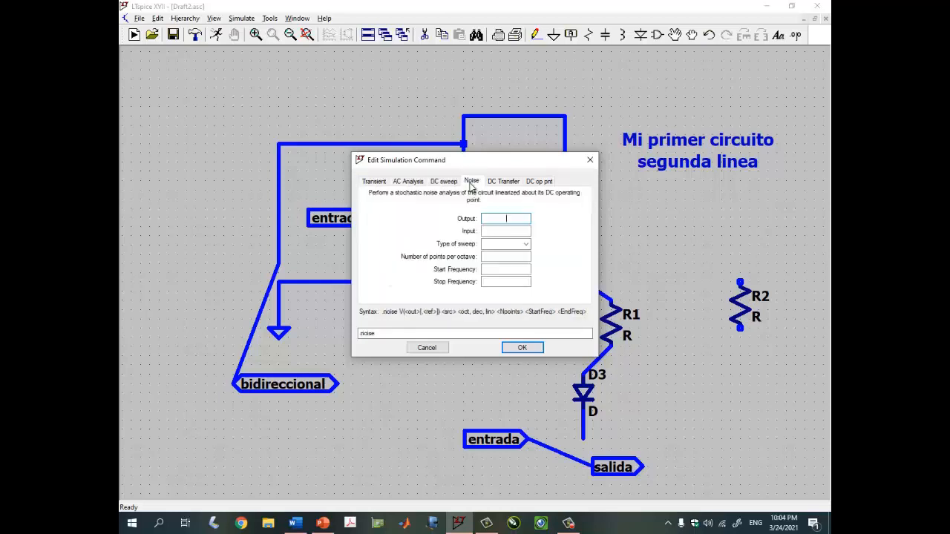
click(497, 186)
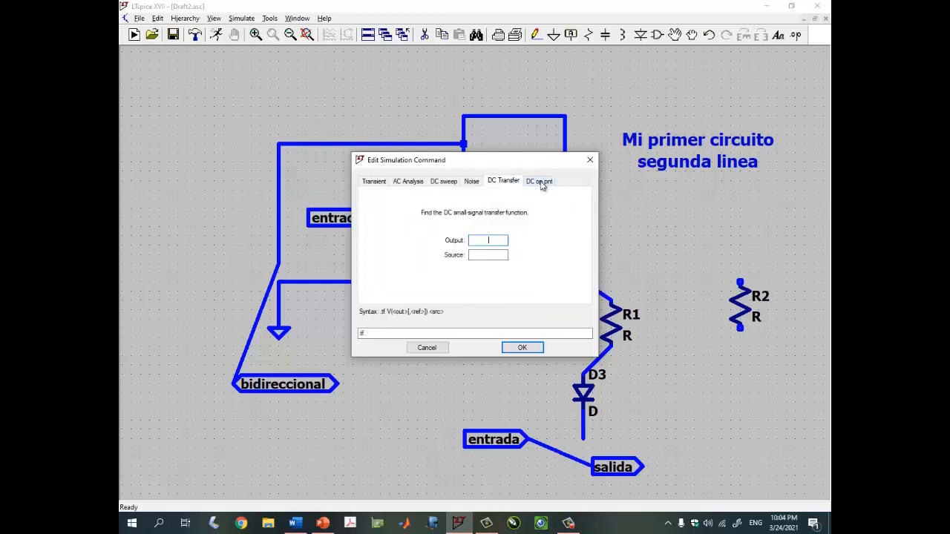
click(543, 183)
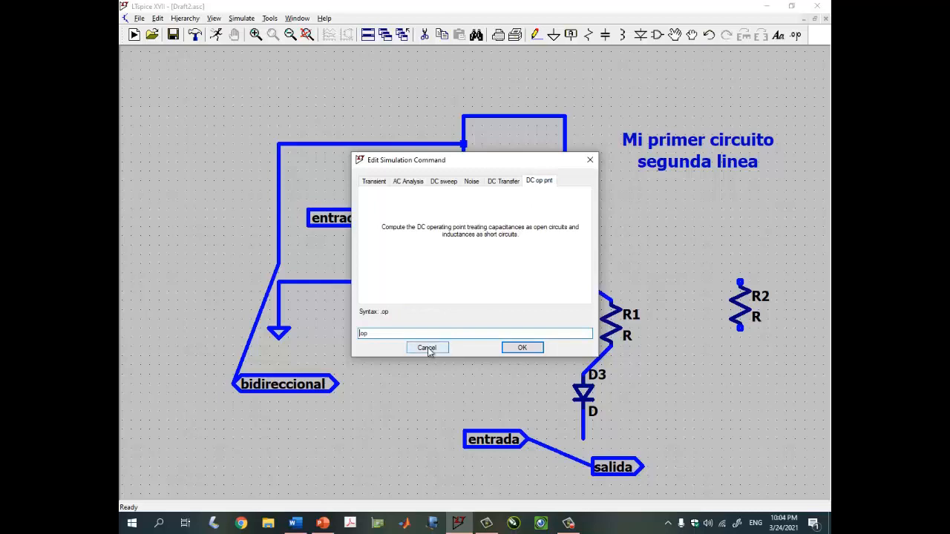
click(427, 347)
- Open the simulation command settings again via SPICE Analysis and cancel without entering anything
click(242, 18)
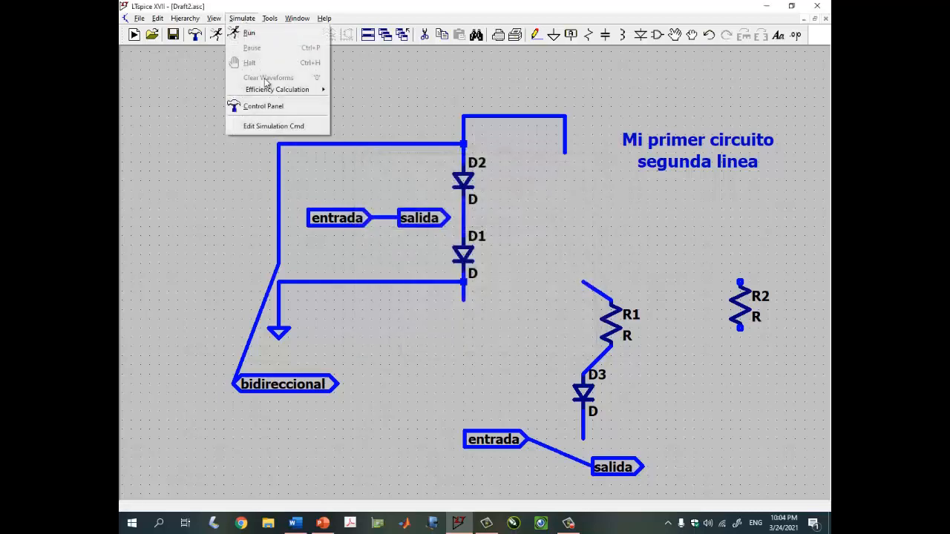
click(170, 85)
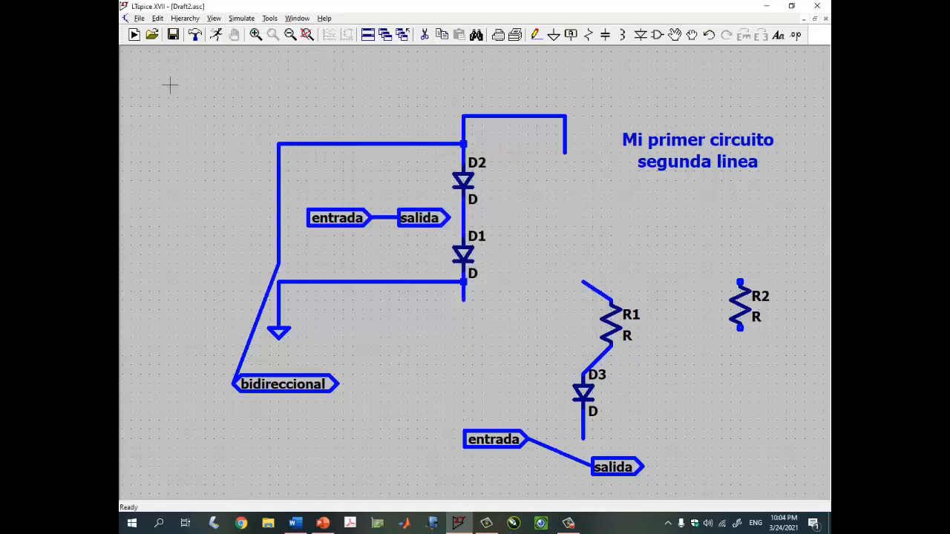
click(156, 18)
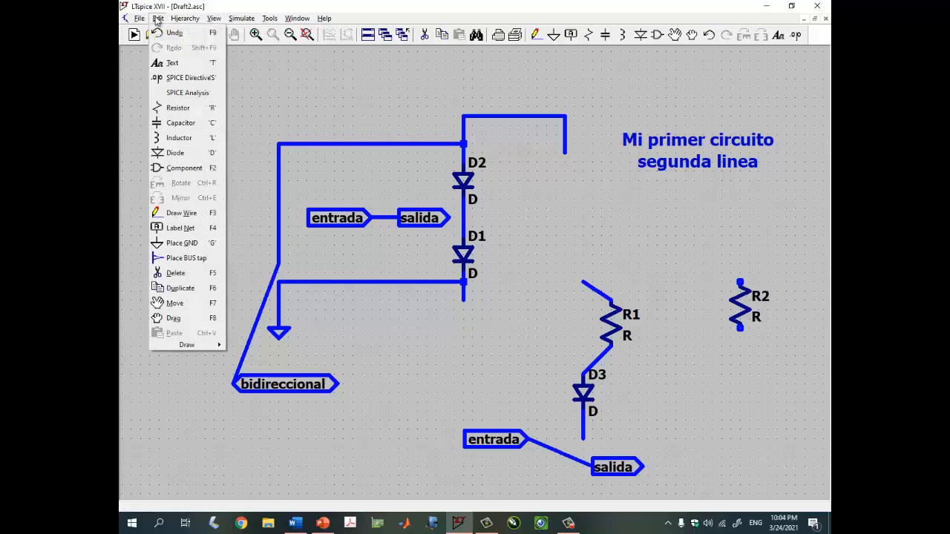
click(187, 93)
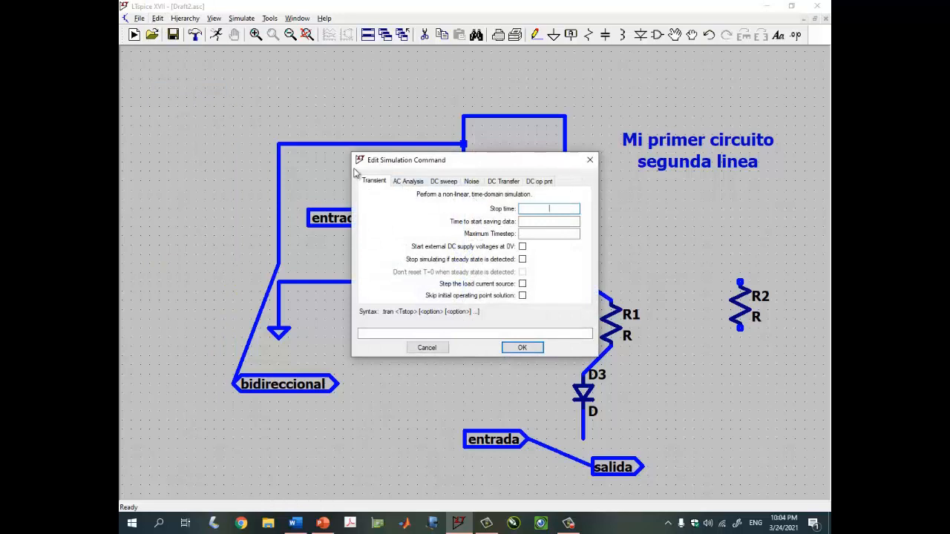
click(426, 348)
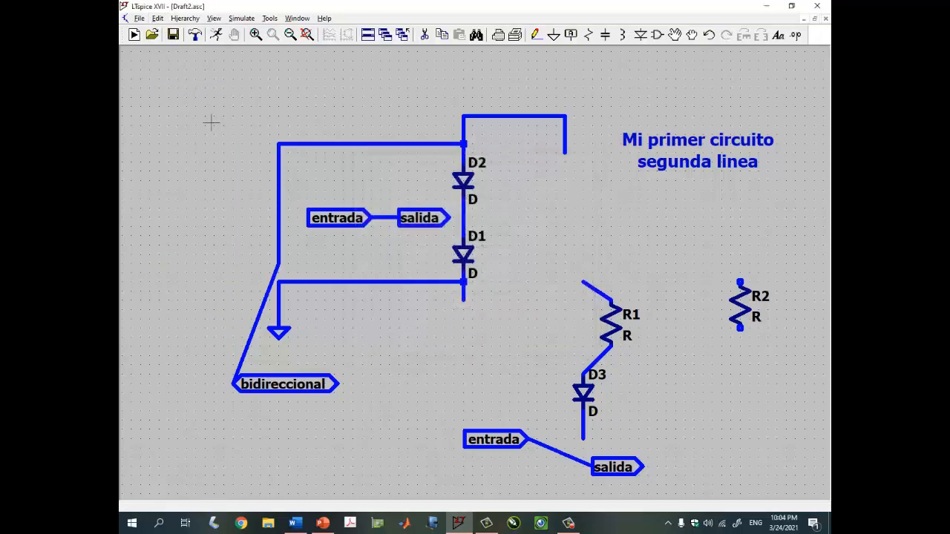
- Look over the efficiency calculation options, open the Control Panel on its compression settings, and cancel it
click(158, 18)
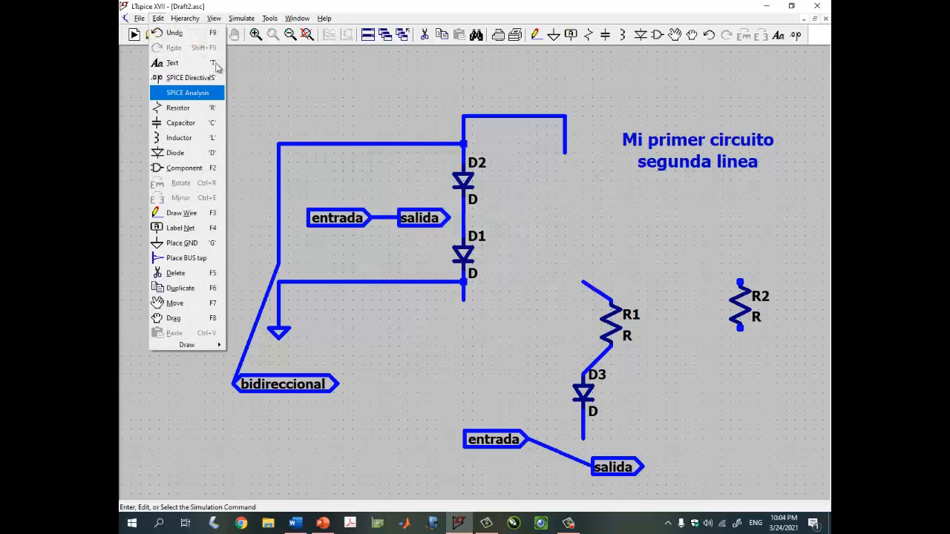
mouse_move(240, 20)
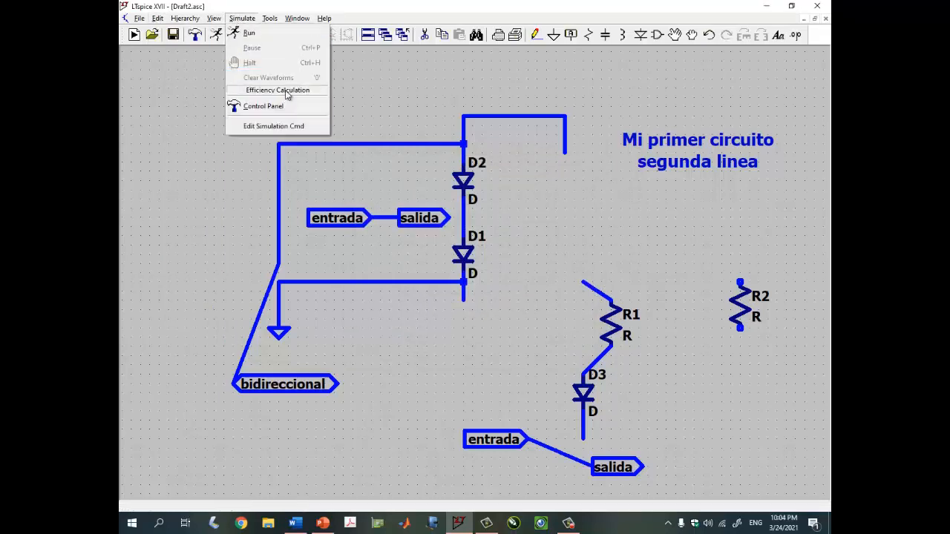
mouse_move(286, 92)
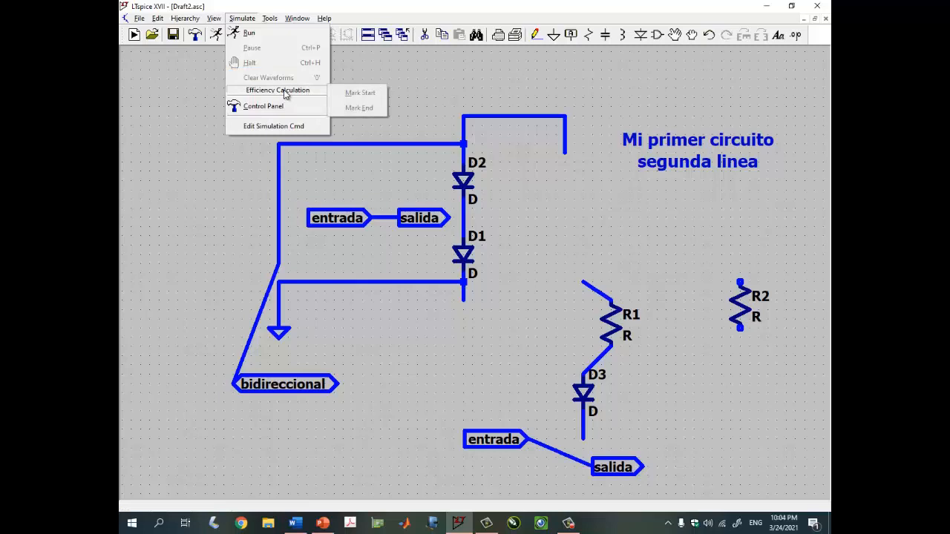
mouse_move(272, 22)
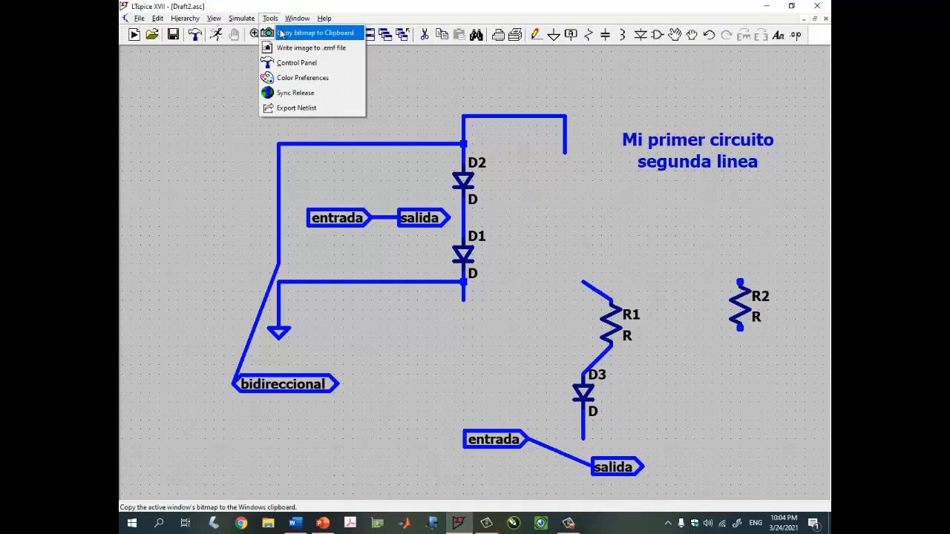
click(300, 65)
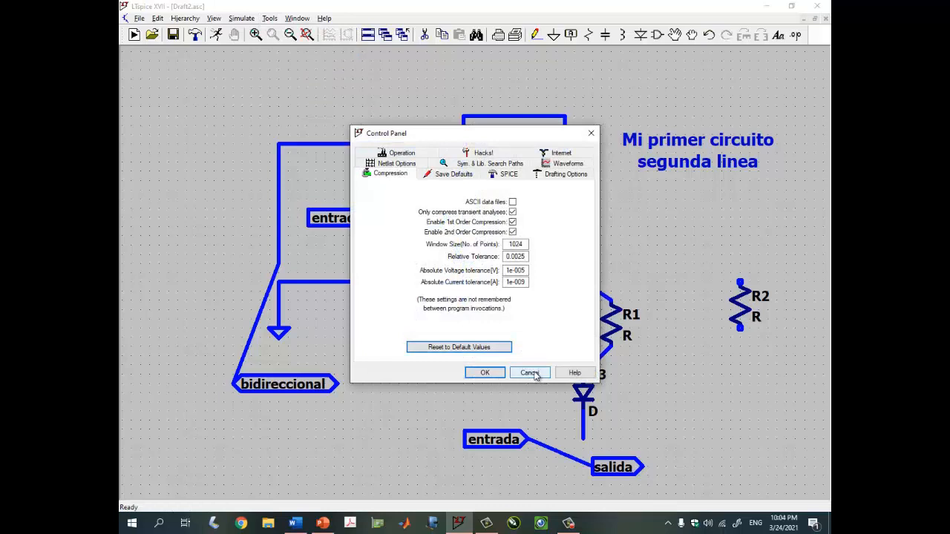
click(531, 373)
- Open the built-in help topics to view the start page and close the help window
click(242, 17)
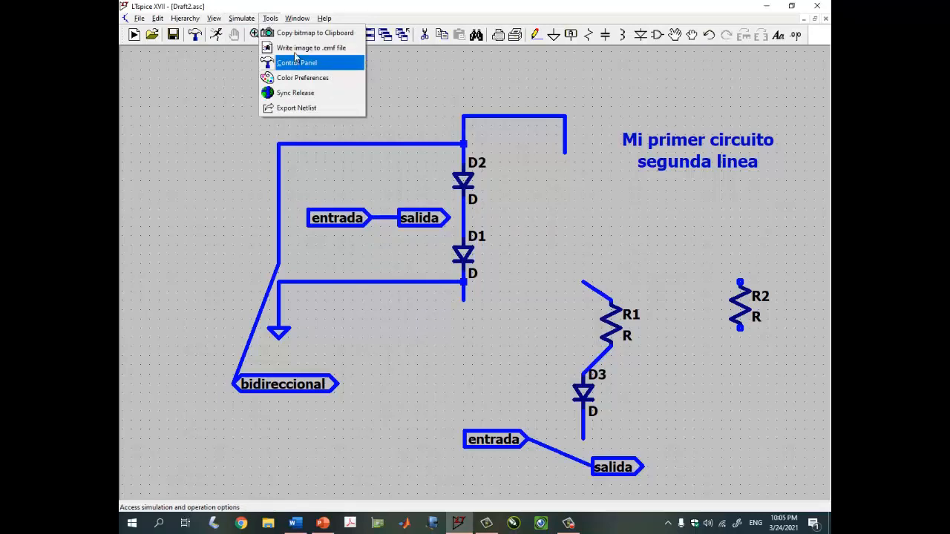
mouse_move(302, 21)
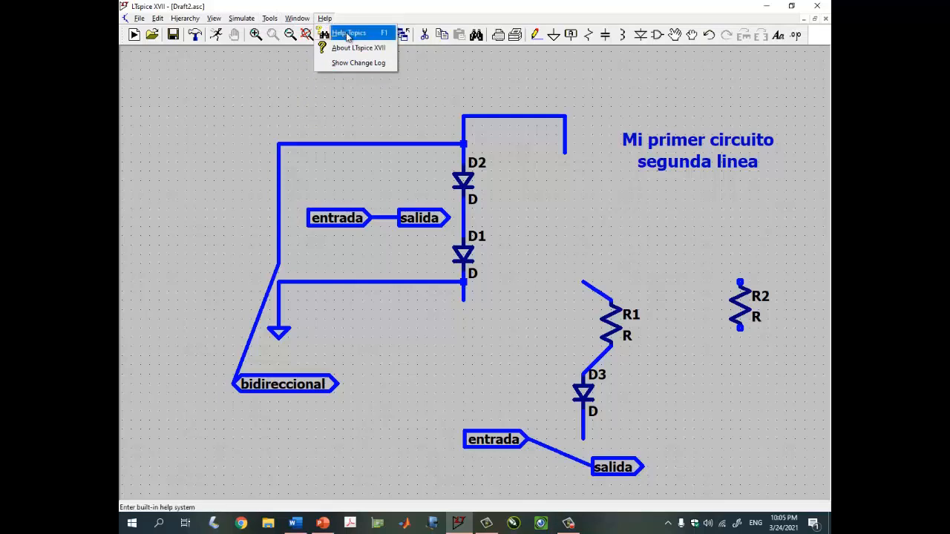
click(348, 37)
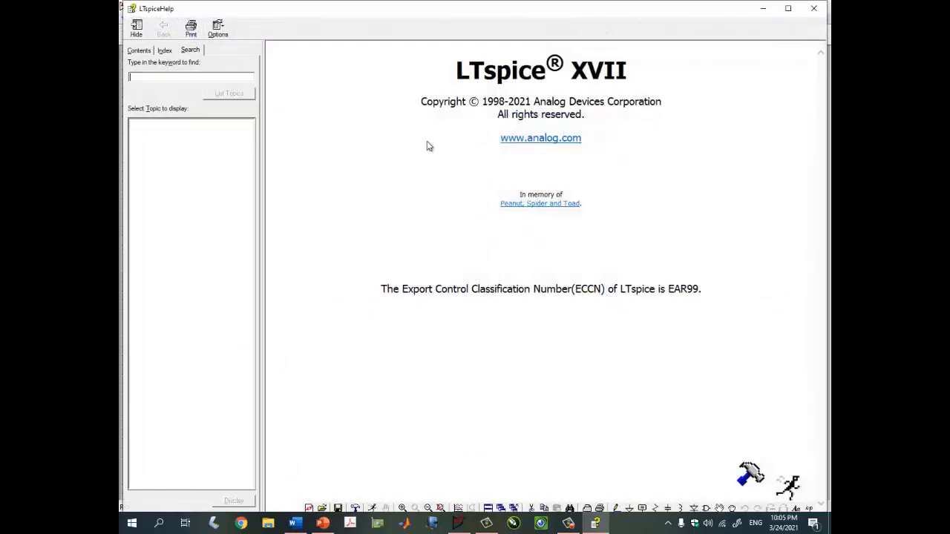
click(813, 8)
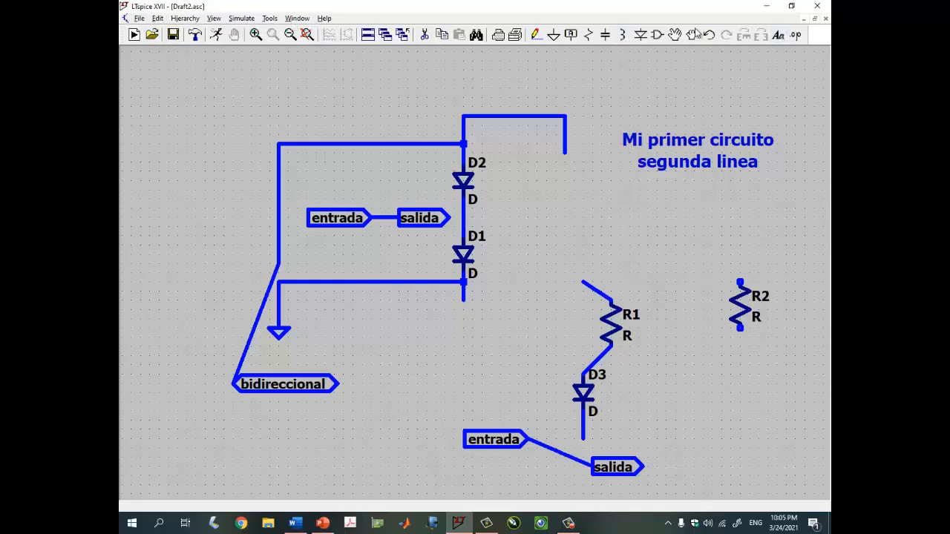
- Add the SPICE directive ".op" to the schematic and place it below the "Mi primer circuito" title
scroll(571, 254, down, 3)
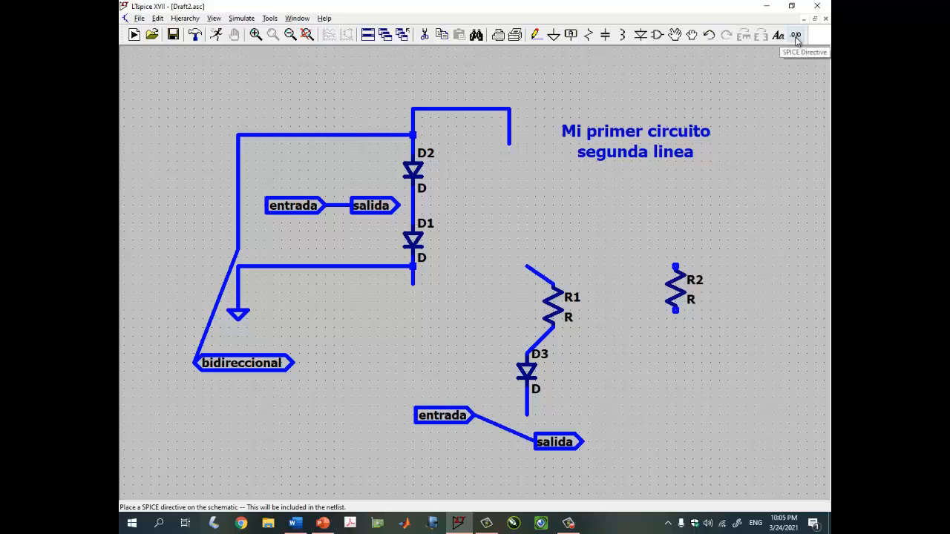
click(158, 18)
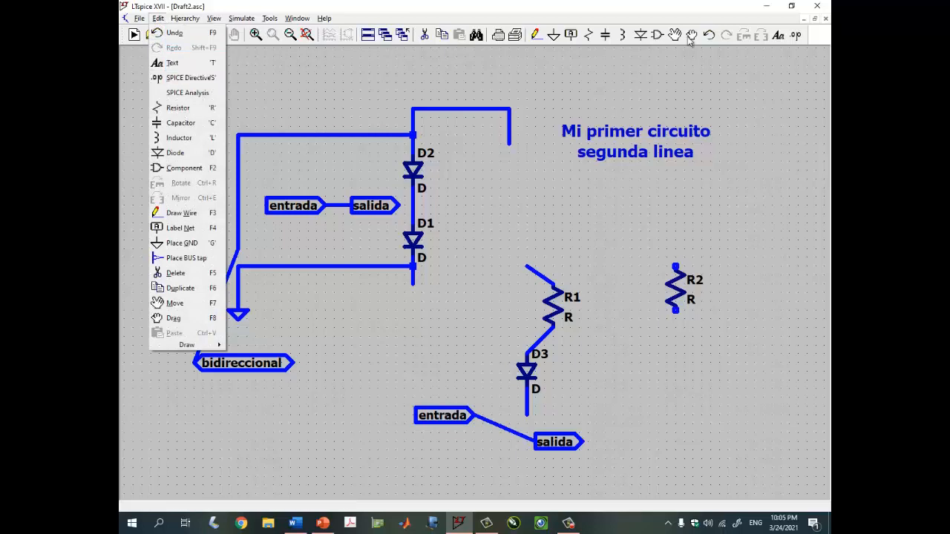
click(796, 35)
click(795, 35)
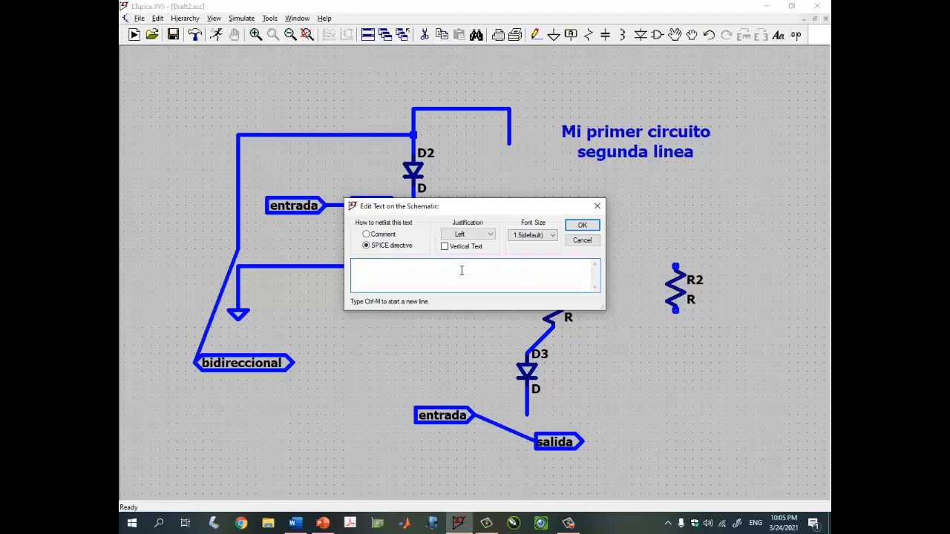
text(.op)
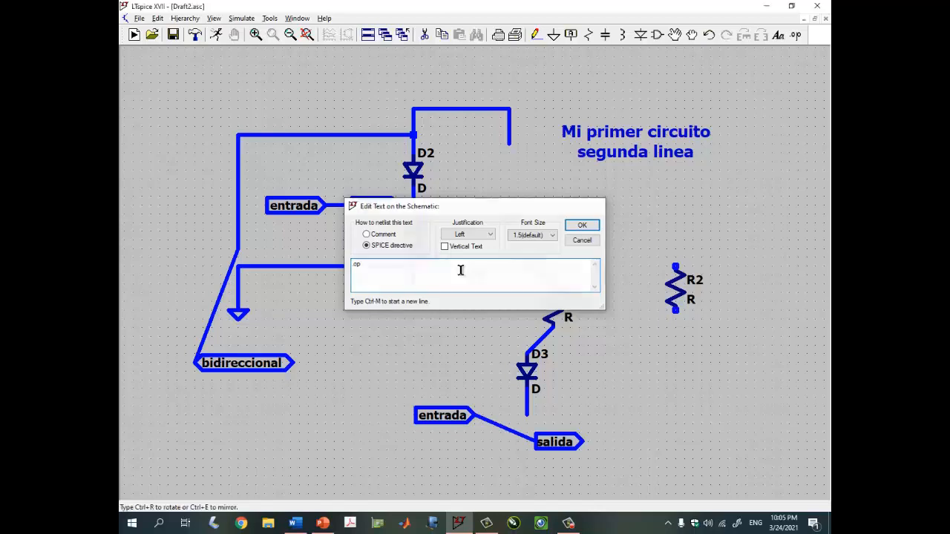
key(Return)
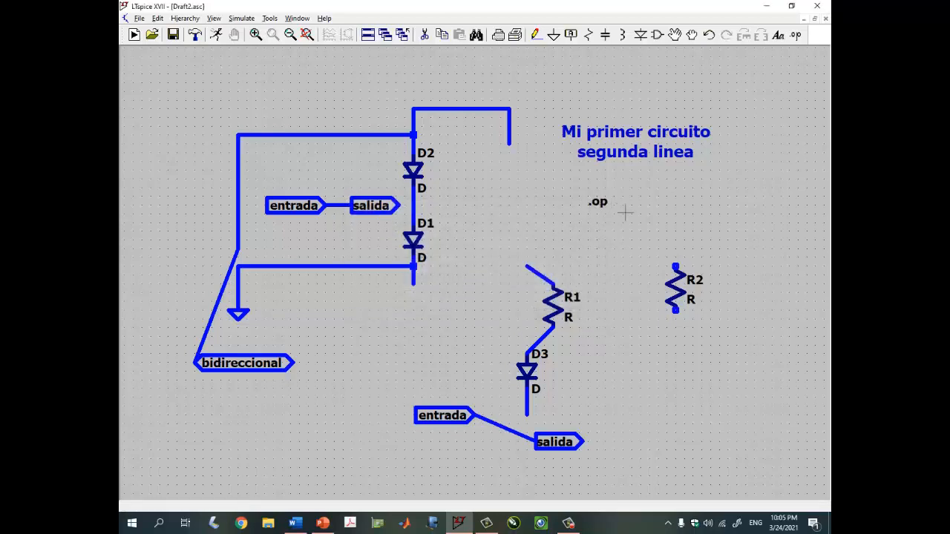
click(626, 213)
- Place the three-line comment "comentario en", "azul", "sentencia en letra negra" below the .op directive and undo it
scroll(595, 210, up, 3)
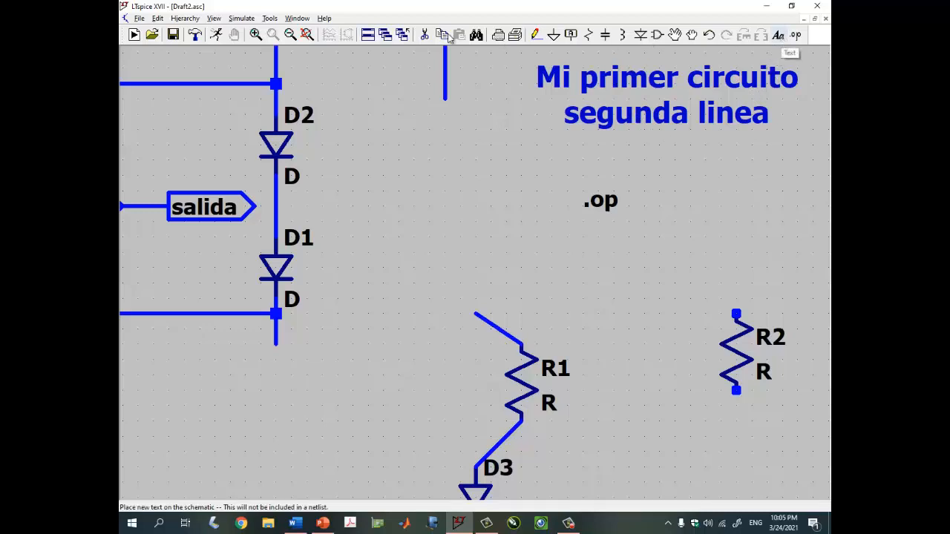
click(158, 19)
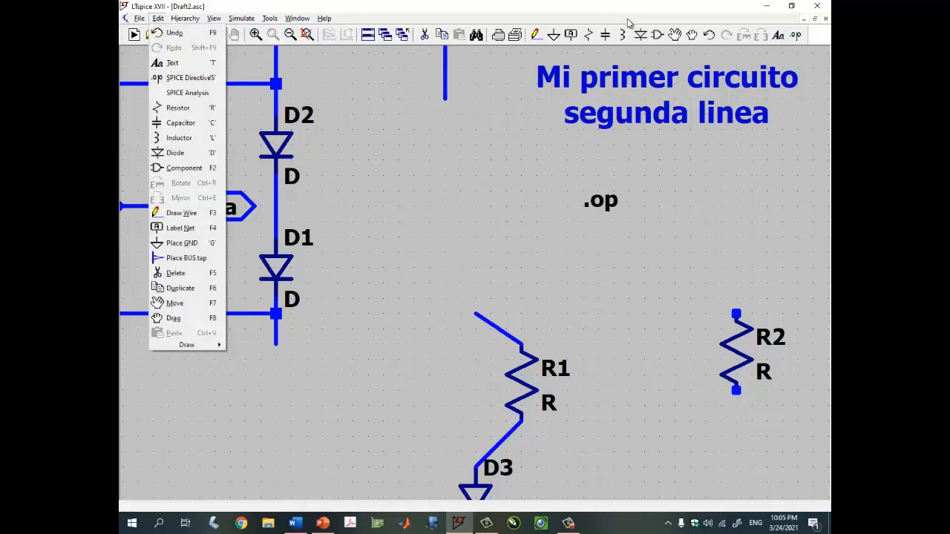
click(778, 35)
click(777, 35)
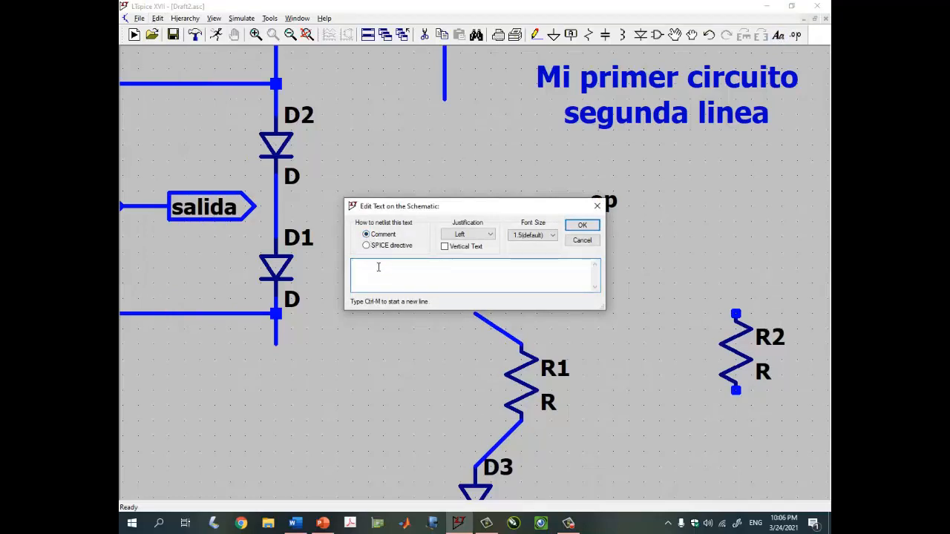
text(comentario en)
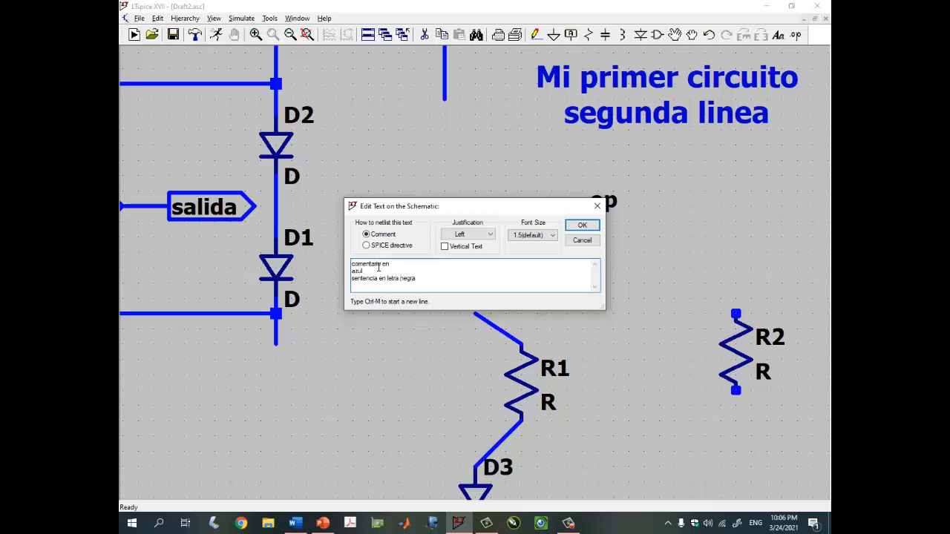
key(Return)
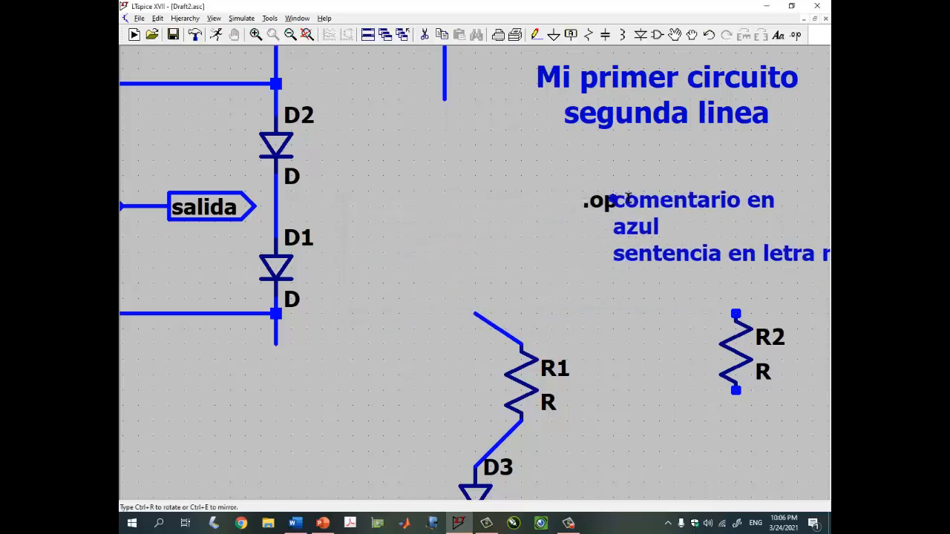
click(556, 232)
scroll(619, 350, down, 1)
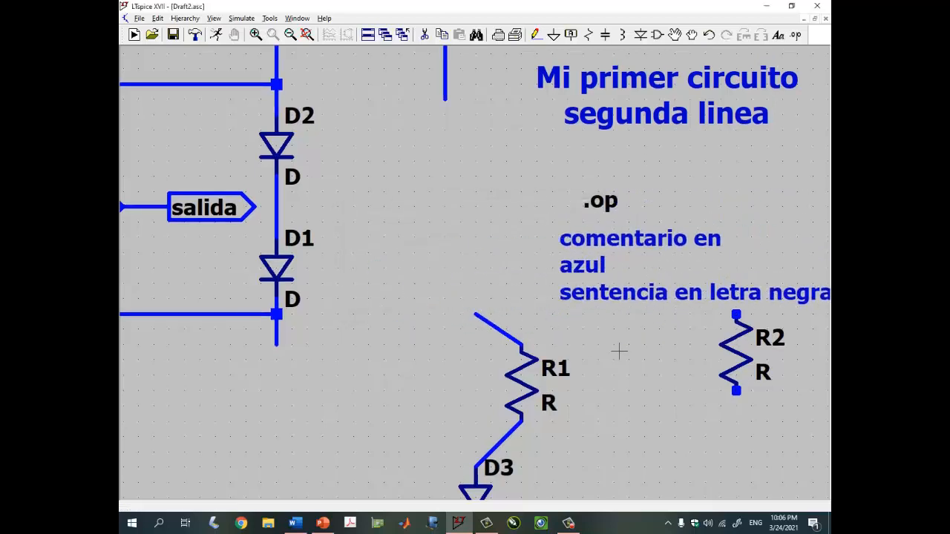
scroll(618, 351, down, 4)
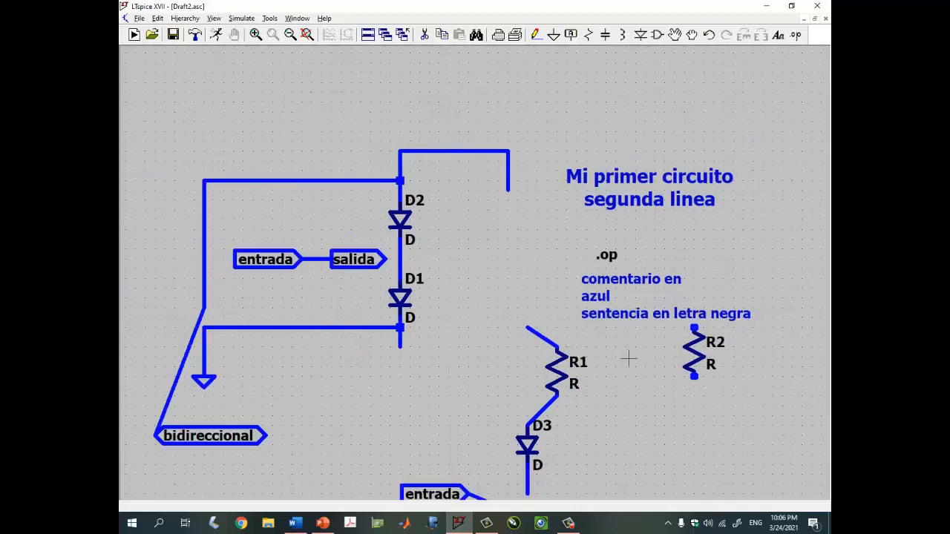
drag(616, 344, 608, 336)
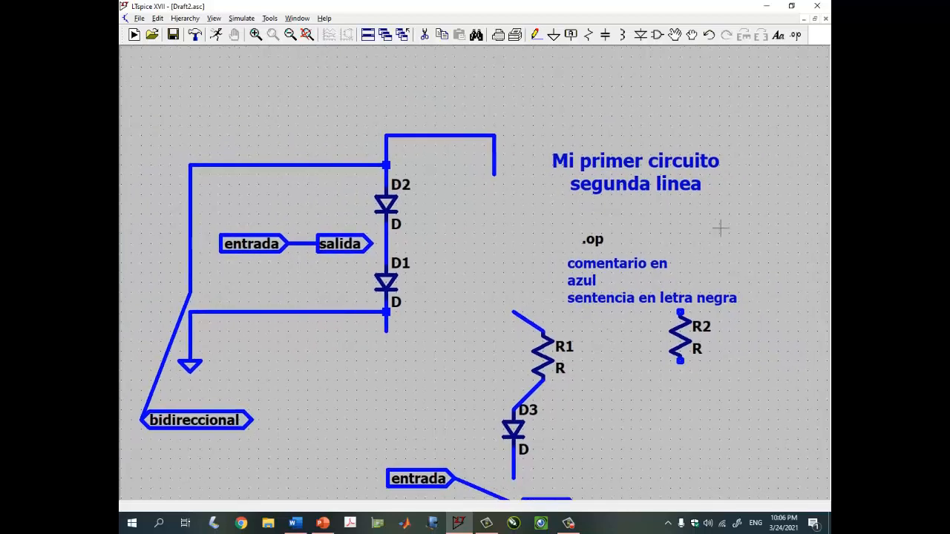
click(708, 35)
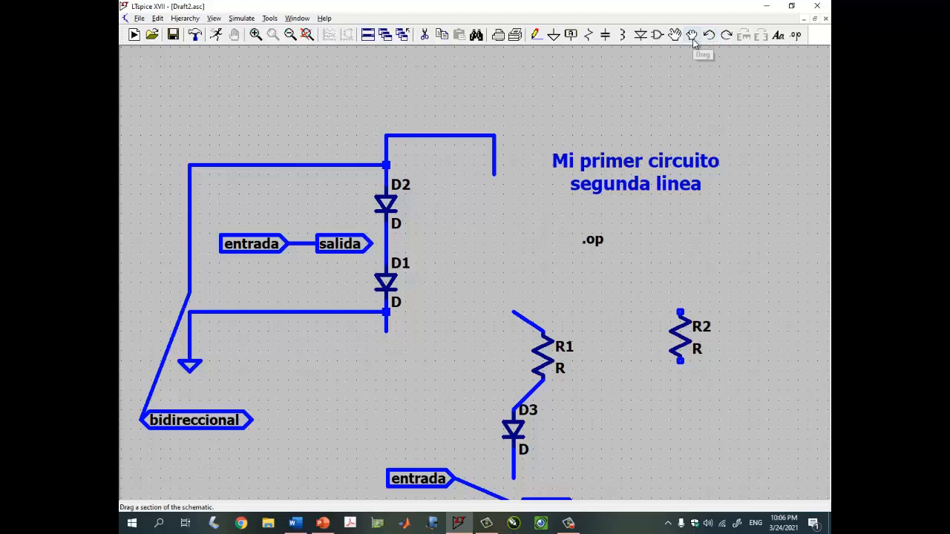
- Move resistor R2 slightly closer to R1 with the Move tool, and try moving R1 the same way
click(158, 18)
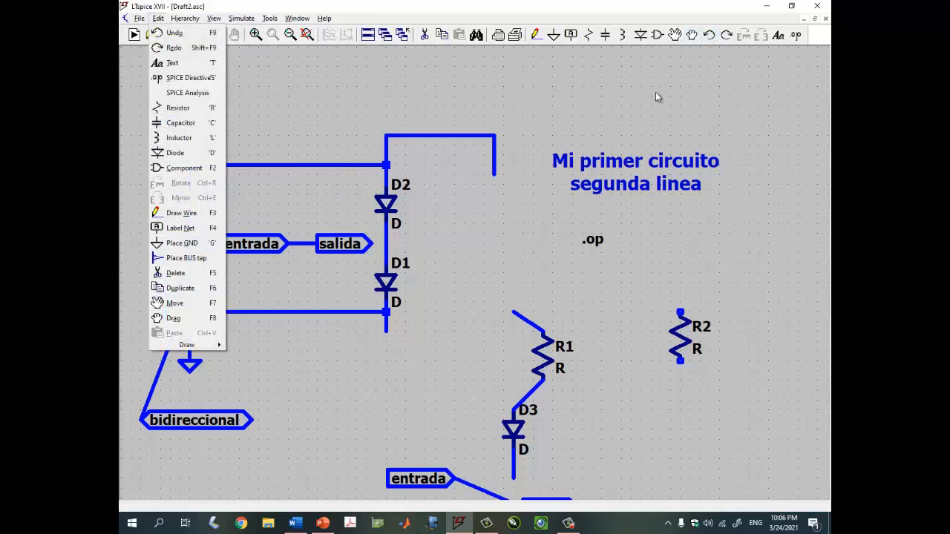
click(674, 38)
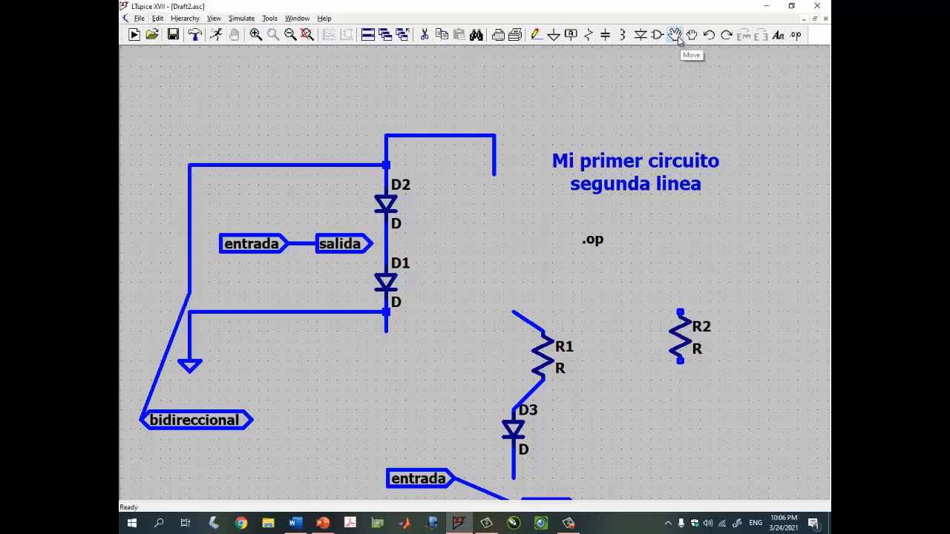
click(158, 19)
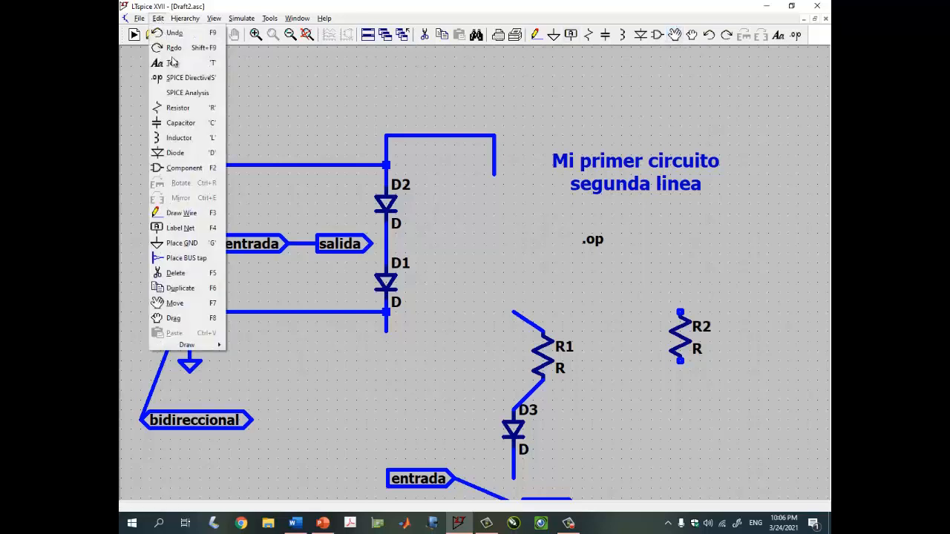
click(692, 10)
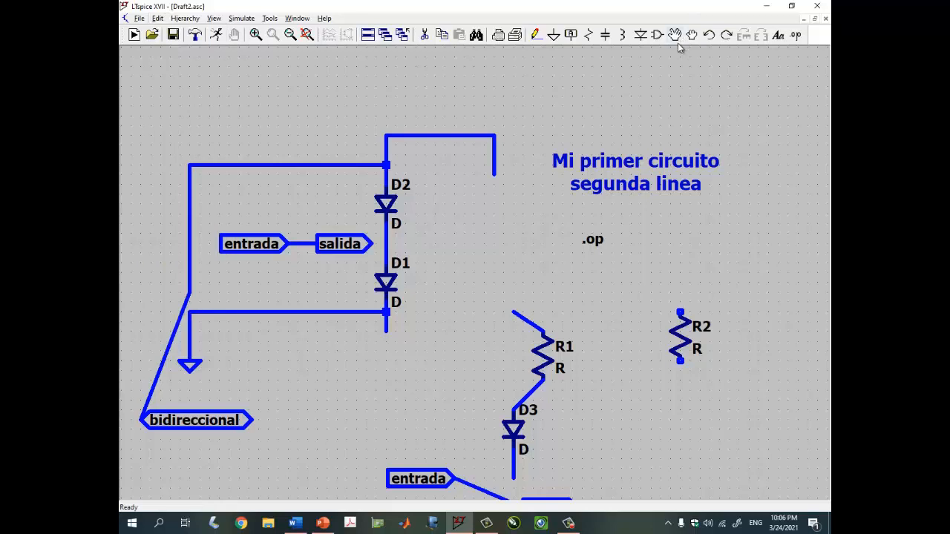
click(675, 36)
click(680, 332)
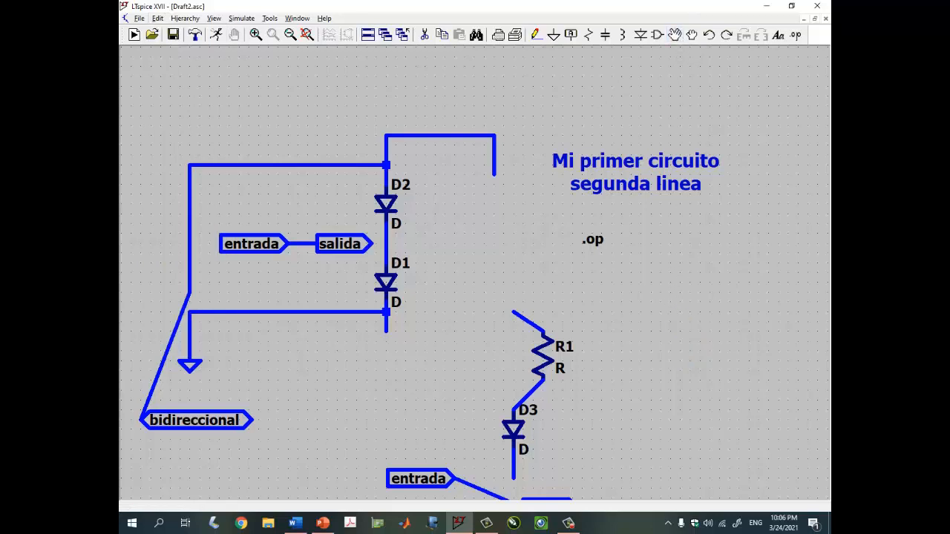
click(661, 330)
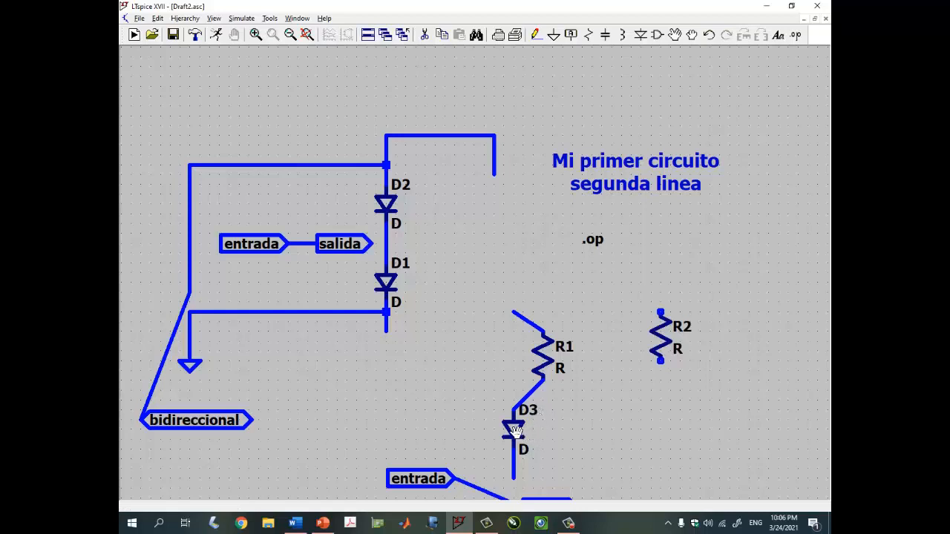
click(543, 362)
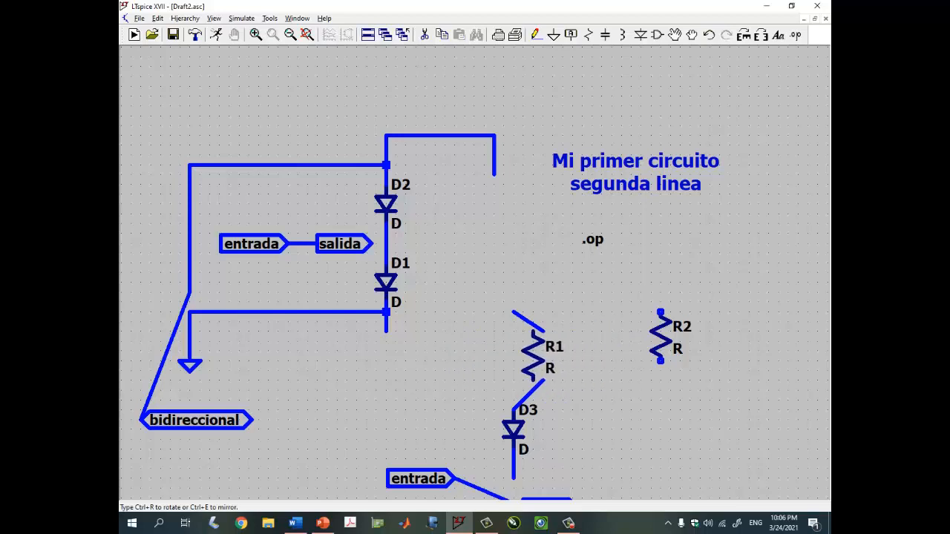
click(538, 361)
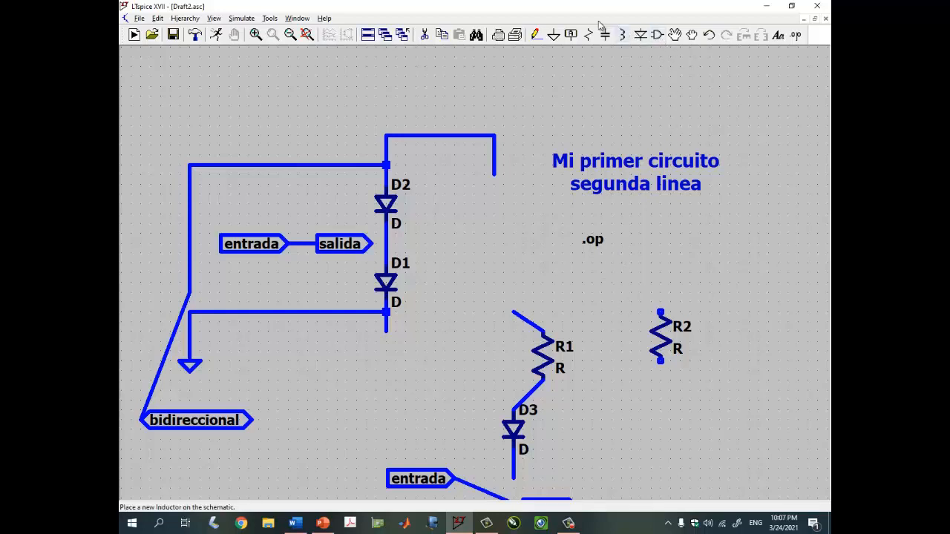
- Browse the available component symbols from the start of the library and cancel without choosing one
click(157, 18)
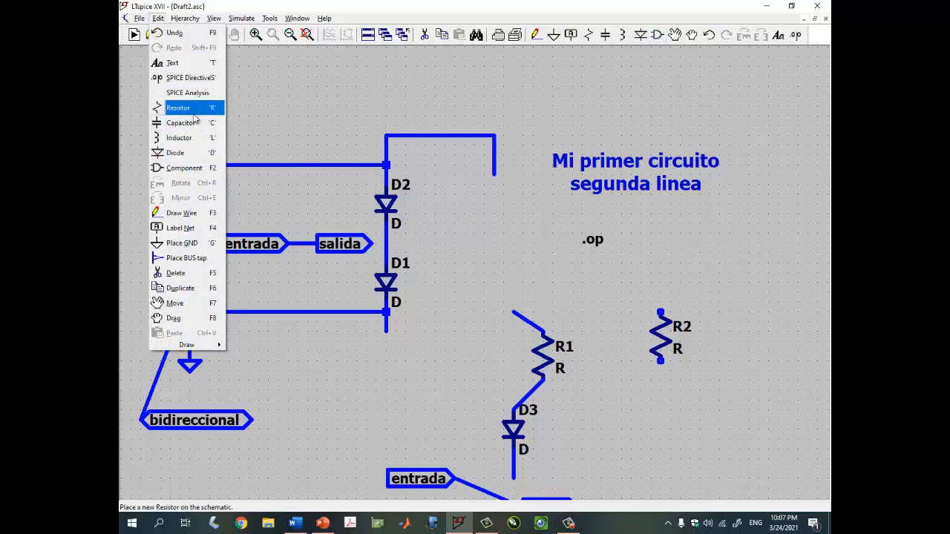
click(196, 165)
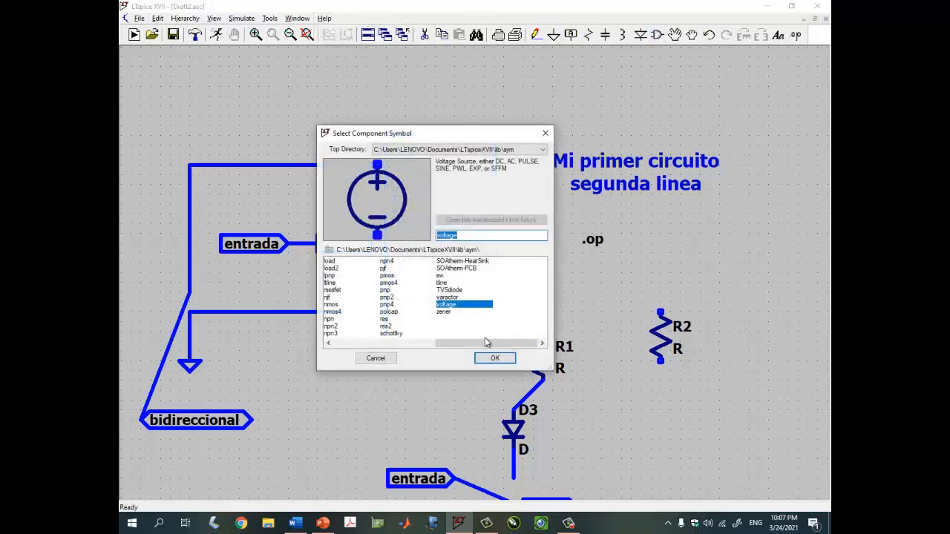
drag(488, 344, 375, 350)
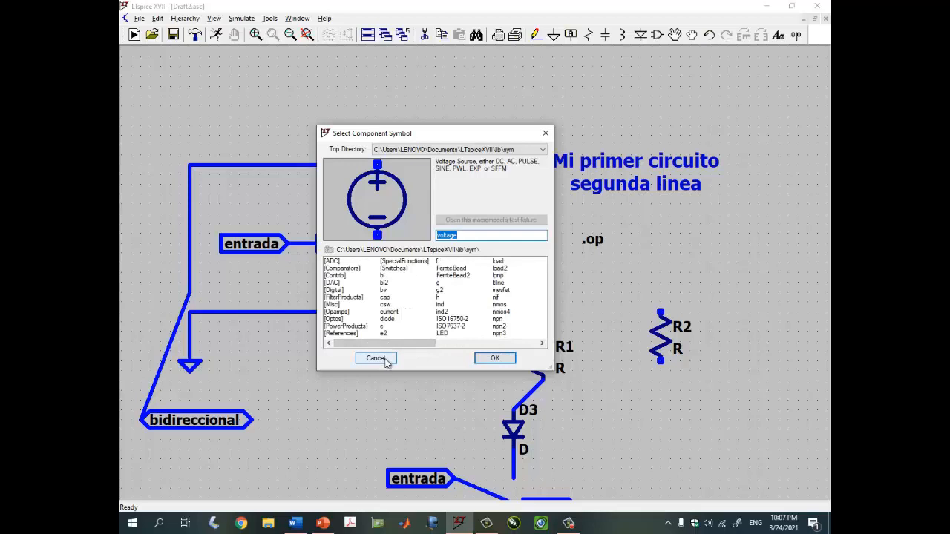
click(375, 358)
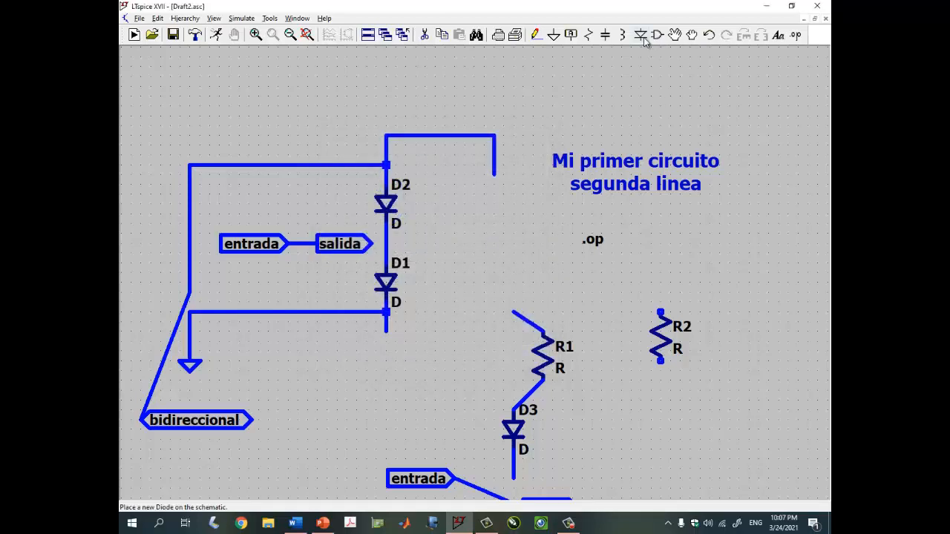
- Place a vertical diode above and to the right of R2, and a vertical resistor below that diode
click(643, 37)
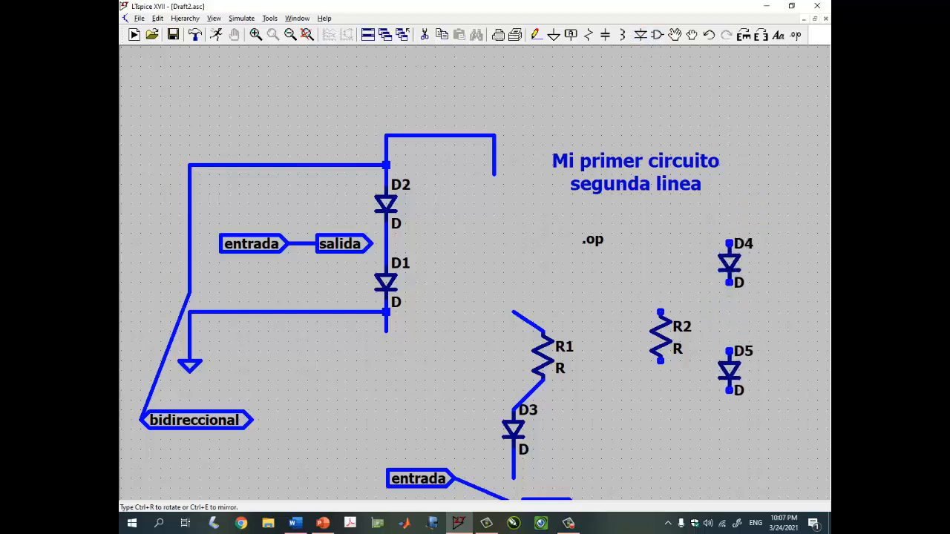
key(Escape)
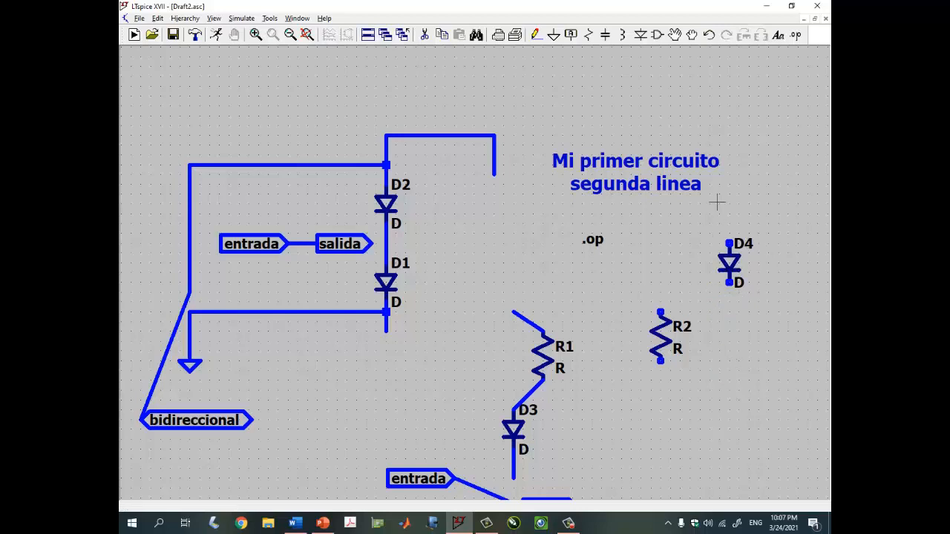
click(590, 37)
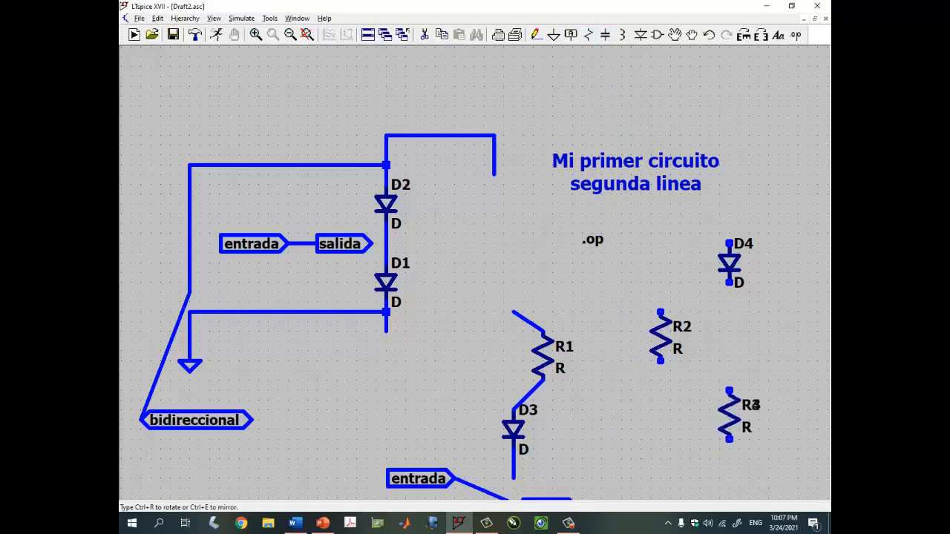
click(754, 404)
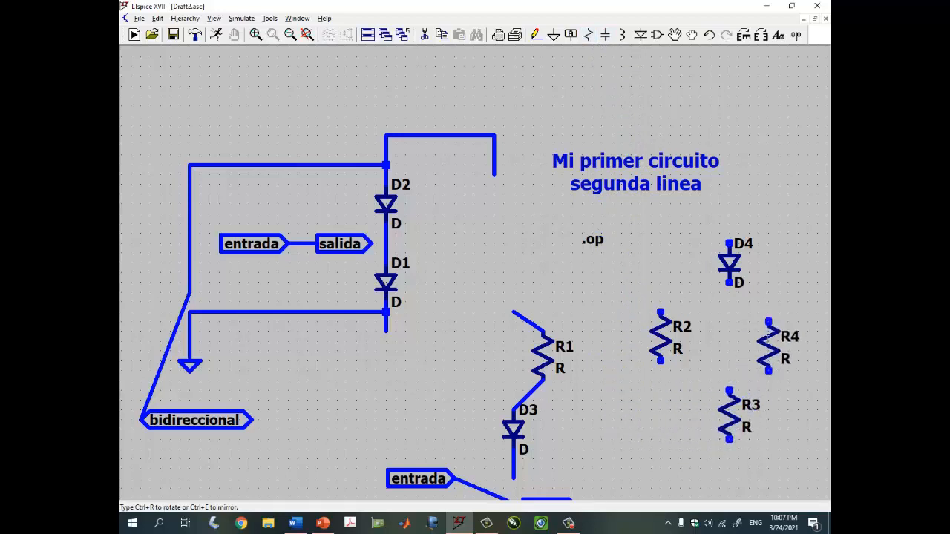
key(Escape)
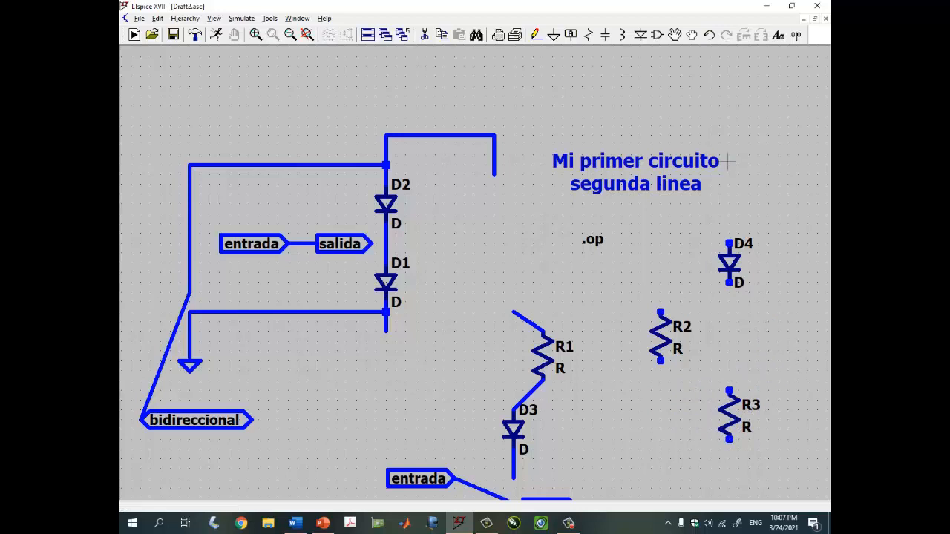
- Look over the port type options for a net label and cancel without naming a net
click(570, 35)
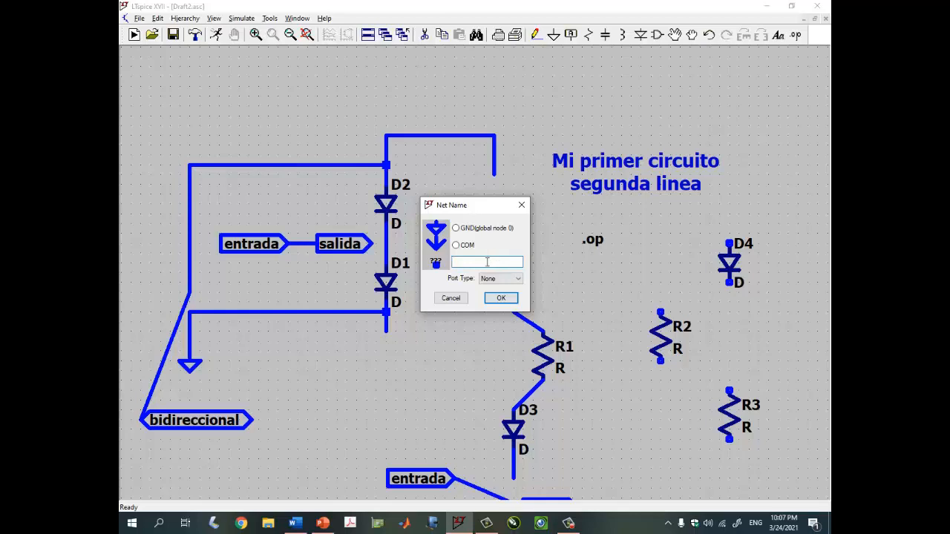
click(500, 280)
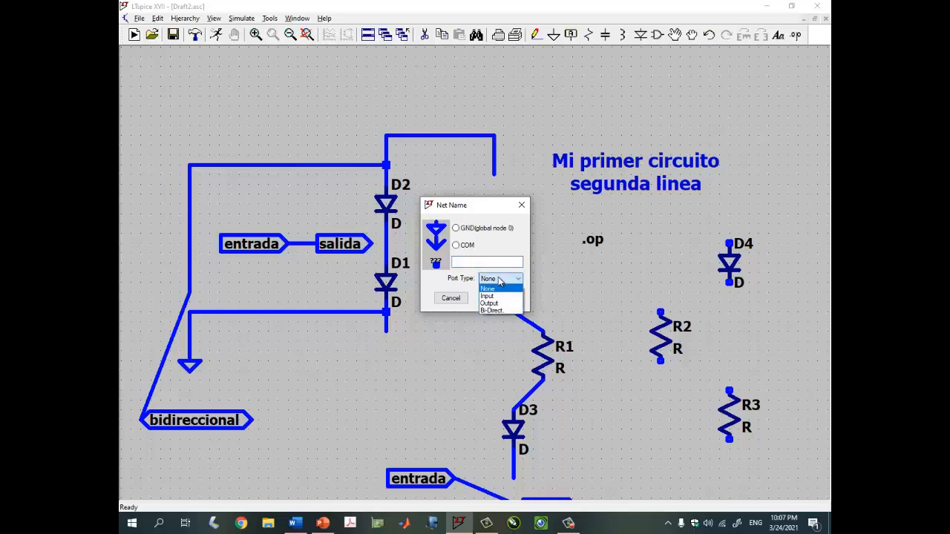
click(499, 280)
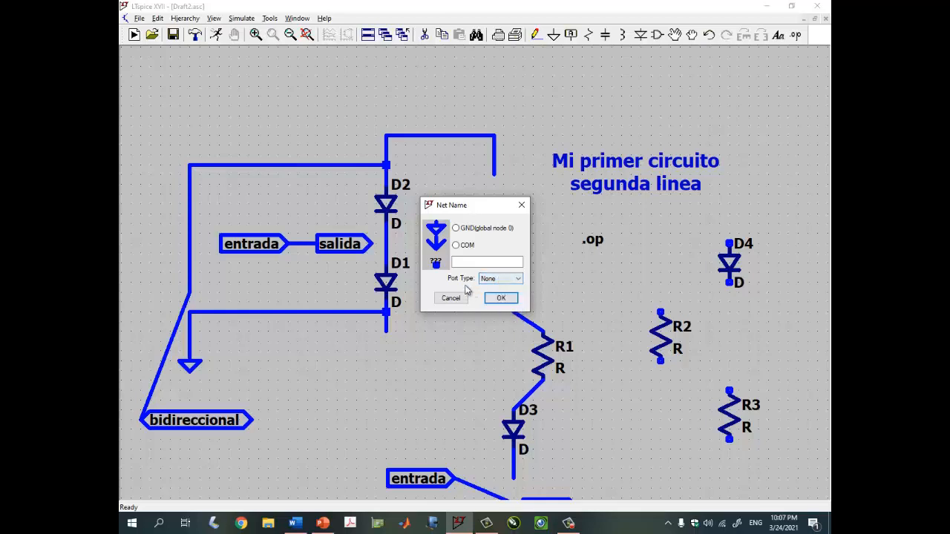
click(461, 298)
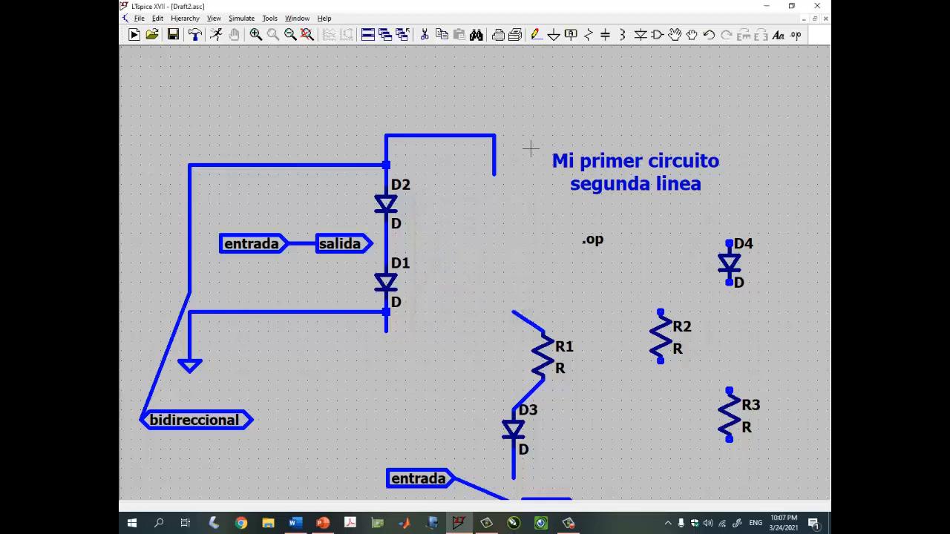
- Place a ground symbol on the free end of the wire that runs over from the top of D2
click(554, 35)
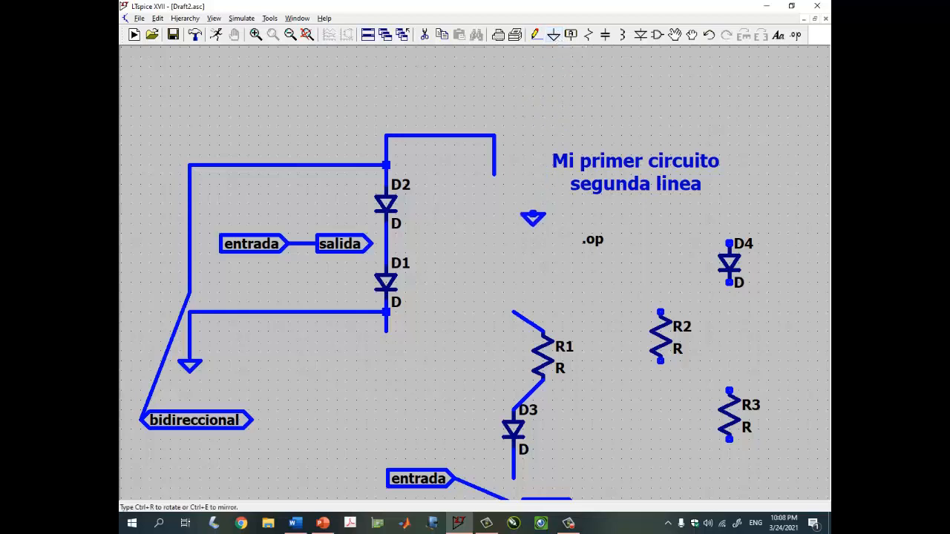
click(493, 178)
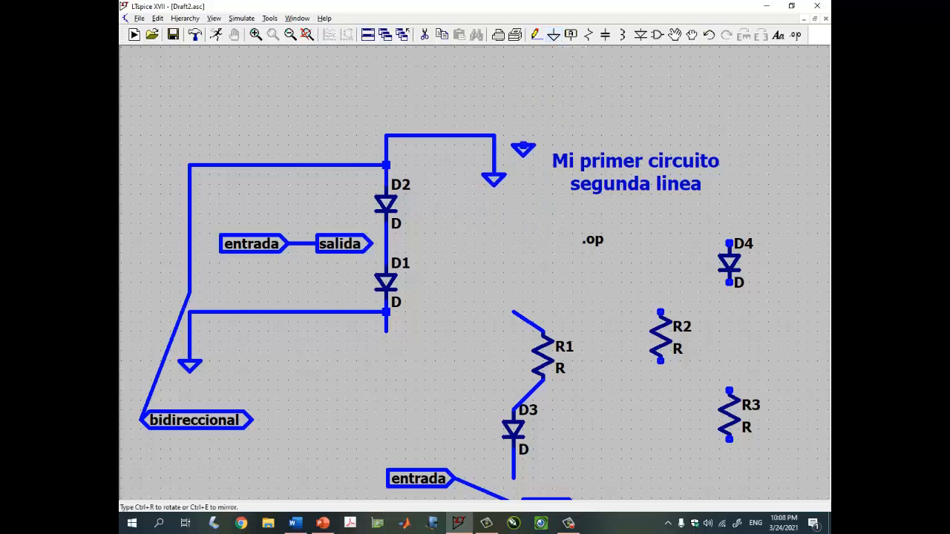
- Draw a bent wire from the top of R2 up and around D4, then back across R2's wire to end below the .op directive
click(541, 38)
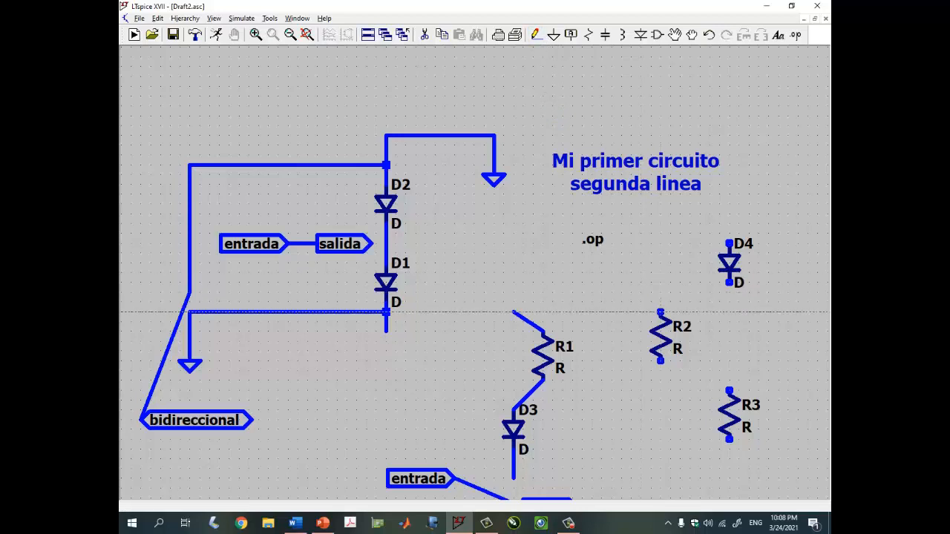
click(660, 311)
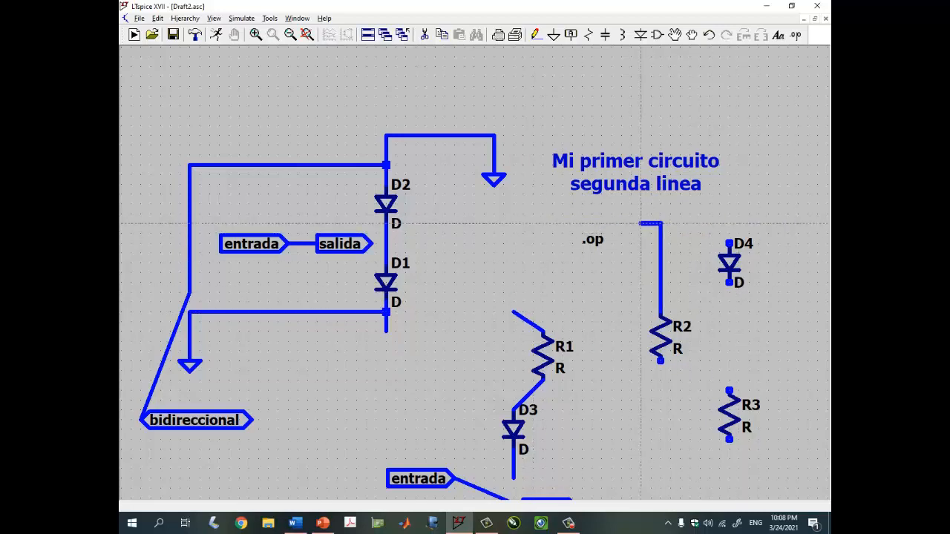
click(720, 223)
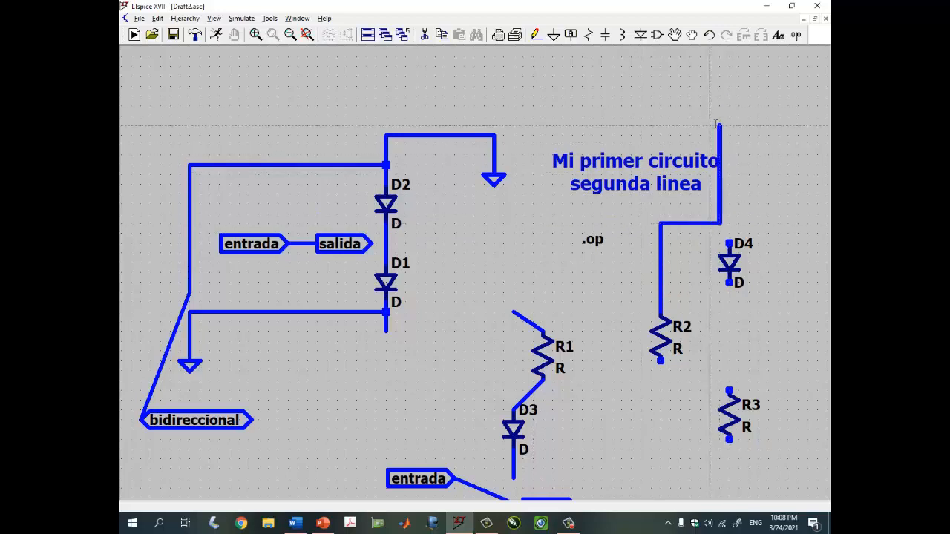
click(790, 126)
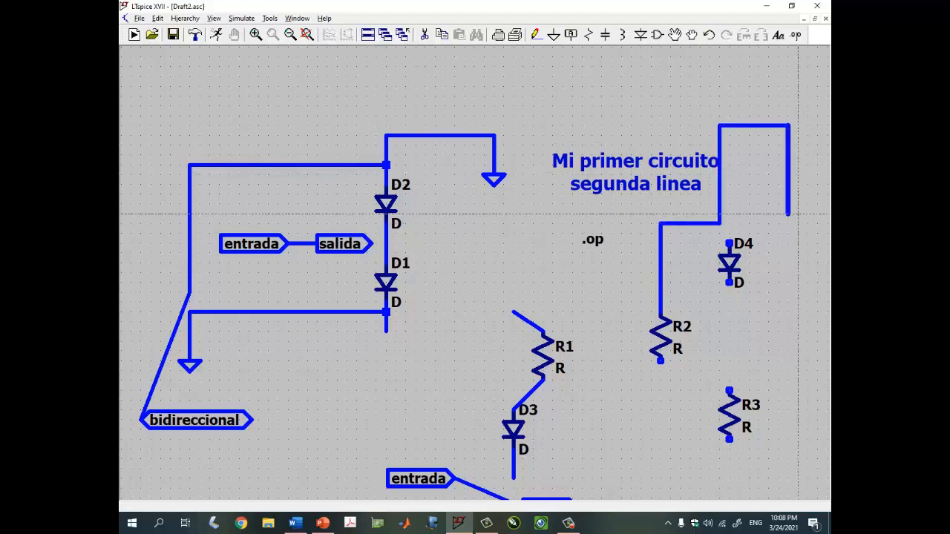
click(779, 321)
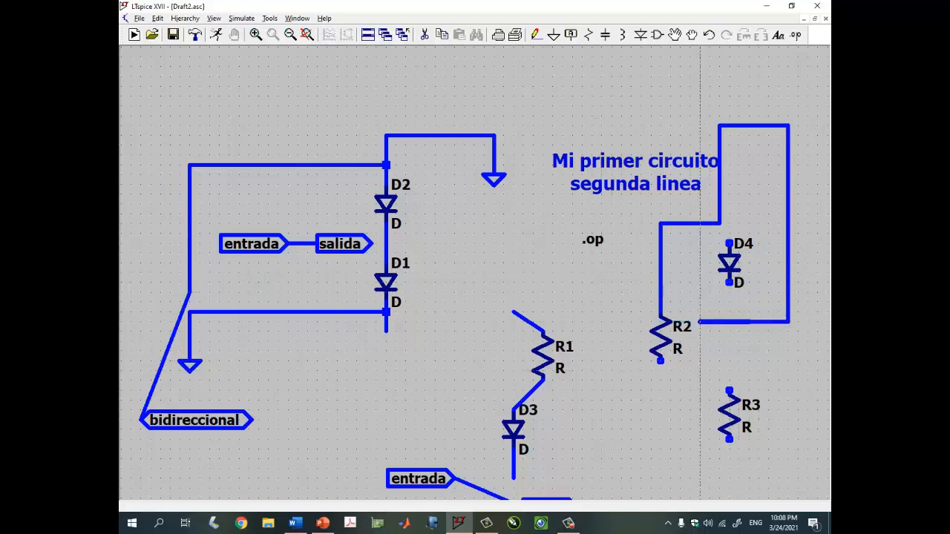
click(700, 321)
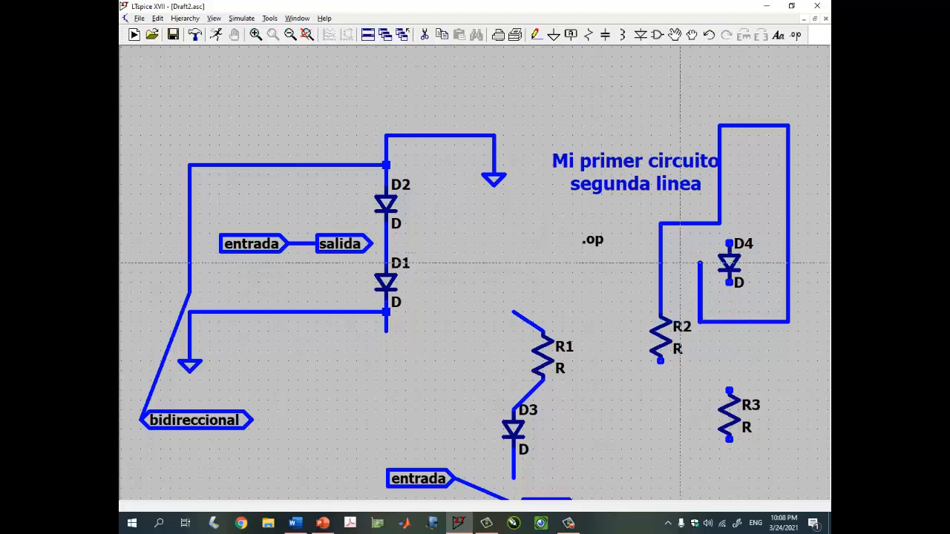
click(591, 262)
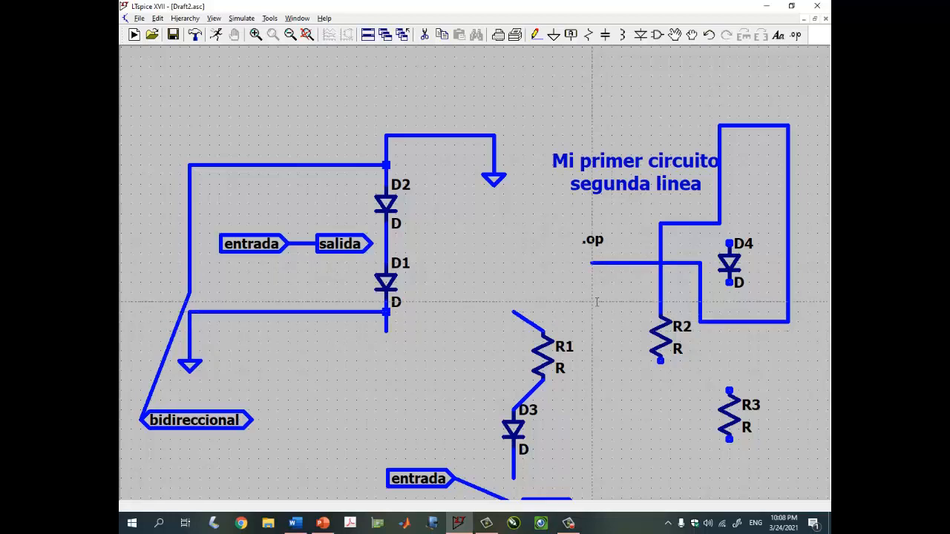
key(Escape)
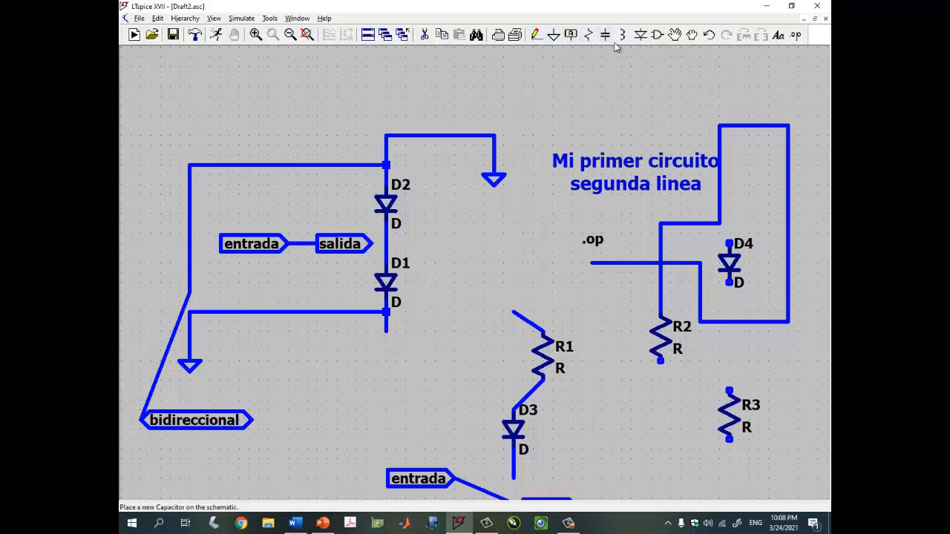
click(158, 18)
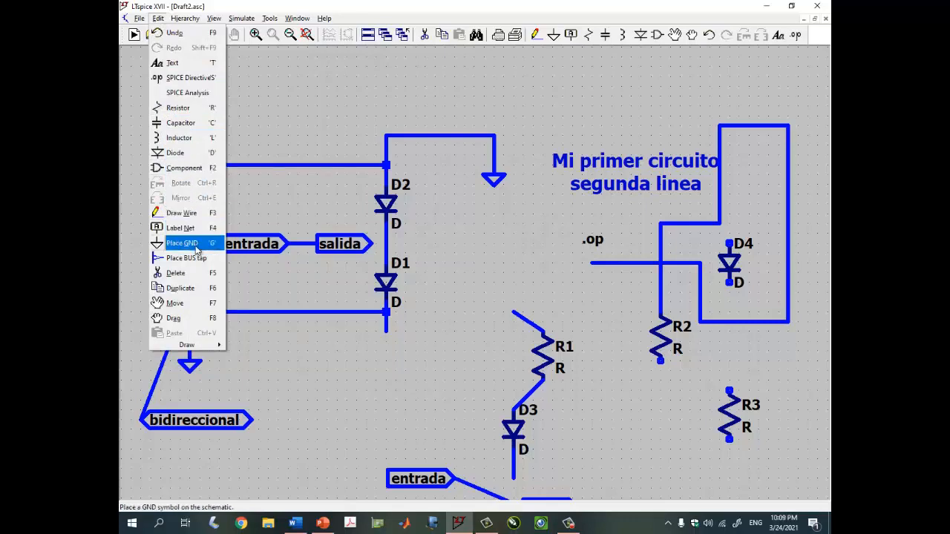
click(607, 93)
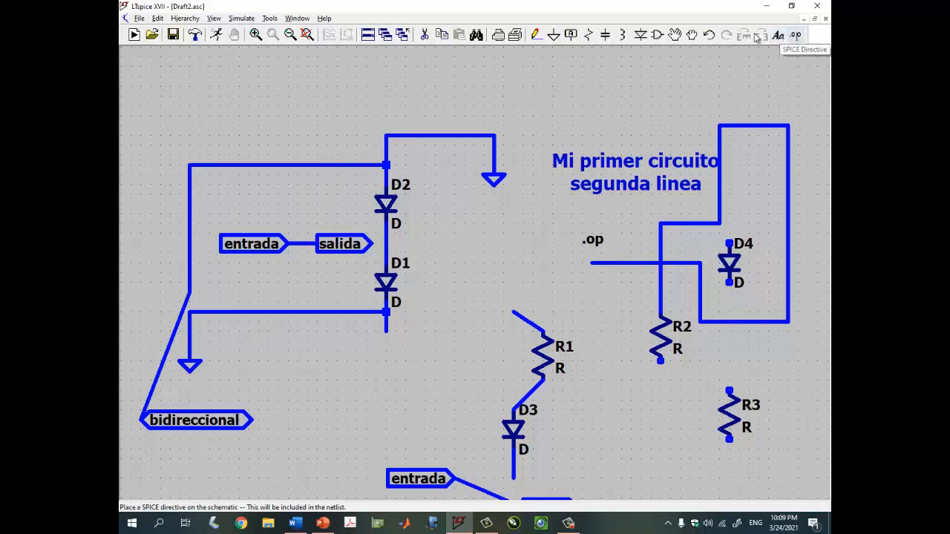
click(160, 19)
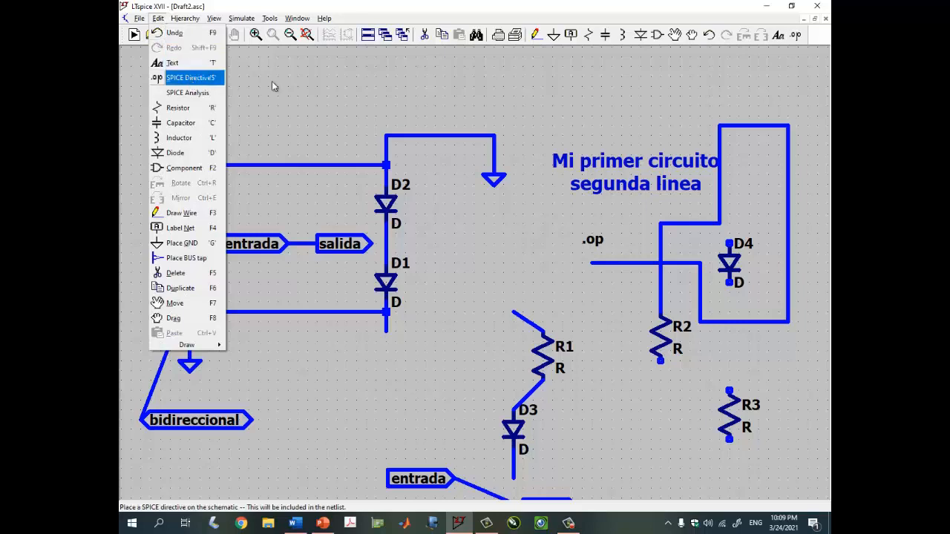
click(333, 94)
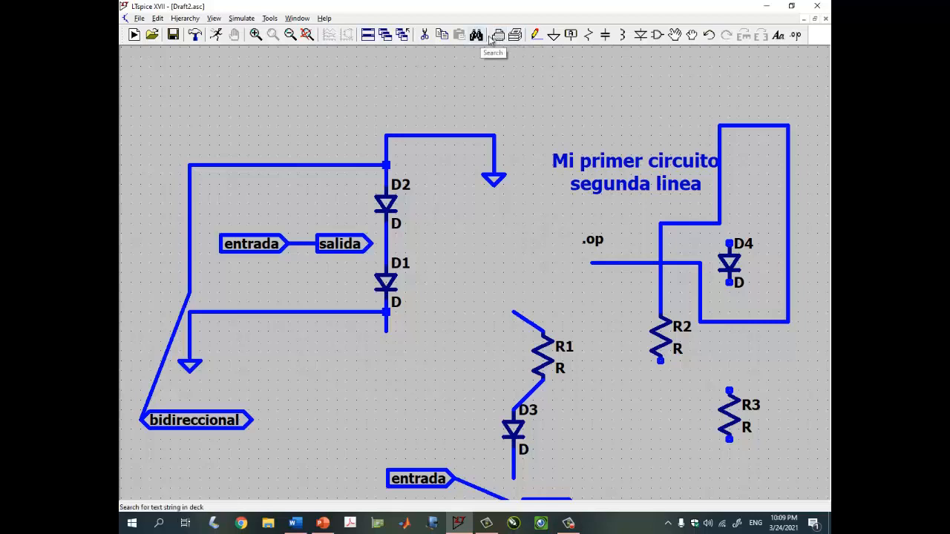
click(140, 19)
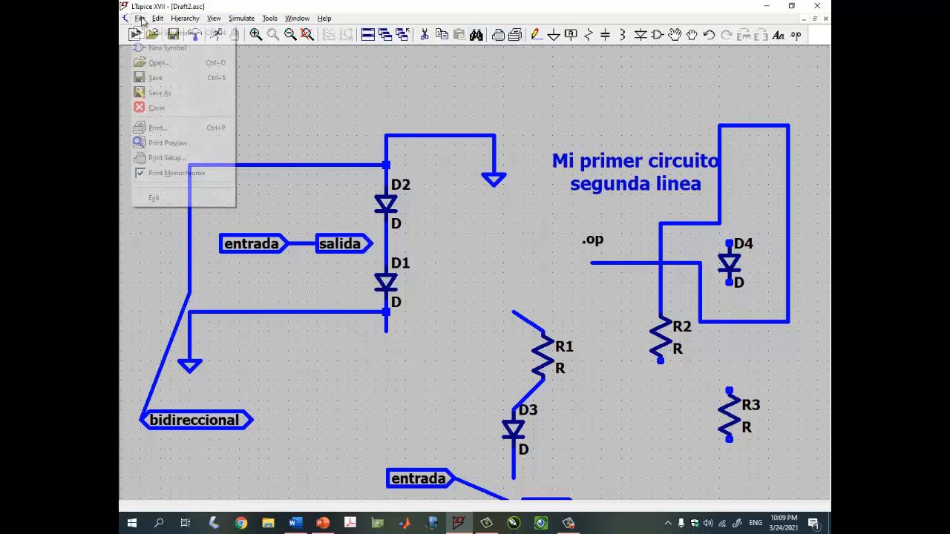
click(403, 95)
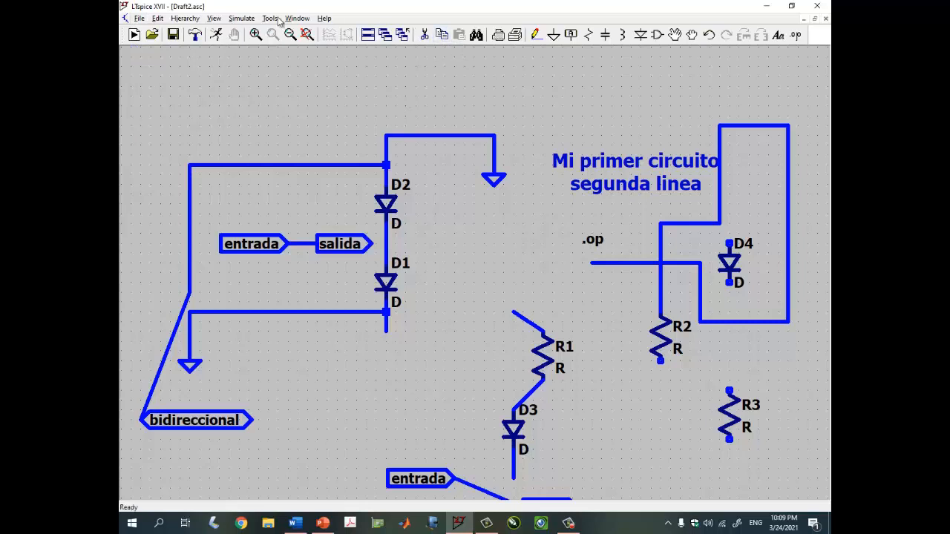
click(159, 19)
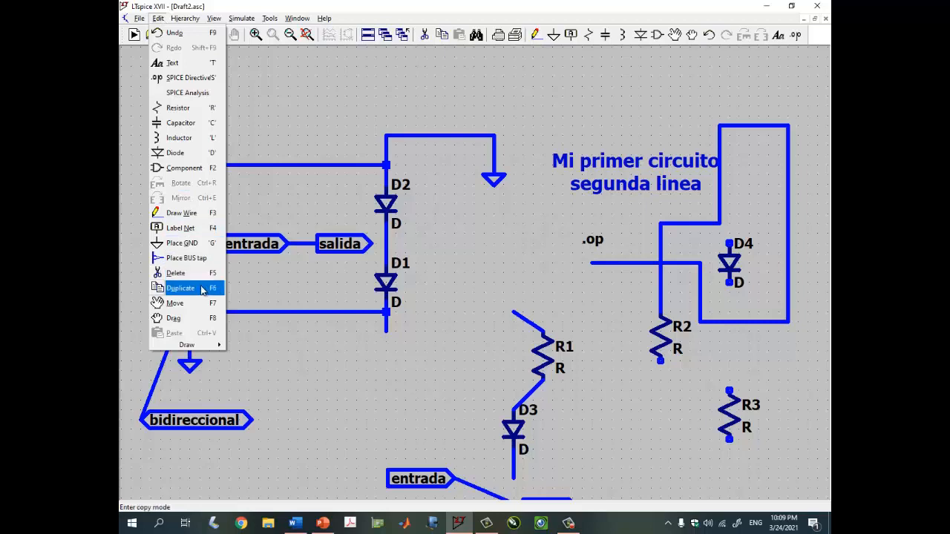
click(343, 93)
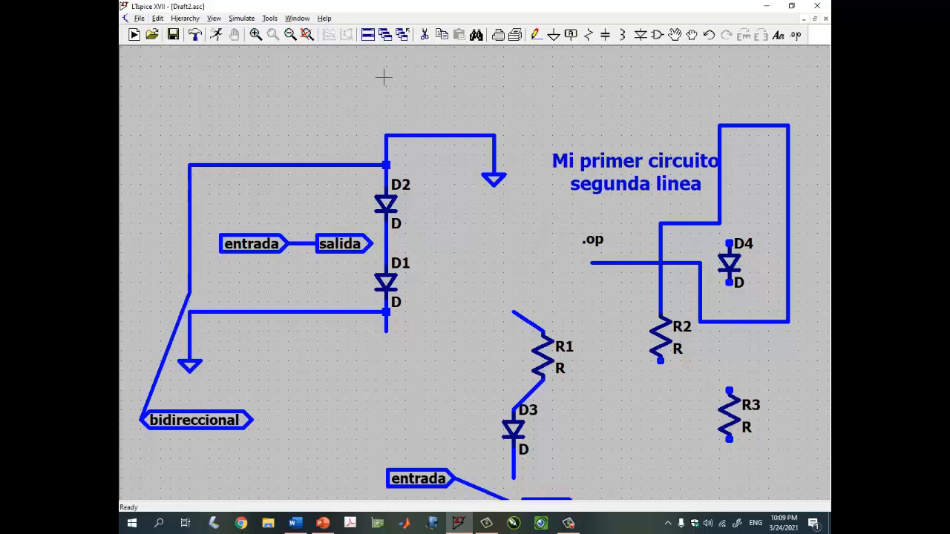
- Duplicate diode D2 and place the copy between the D2–D1 branch and the .op directive
click(441, 35)
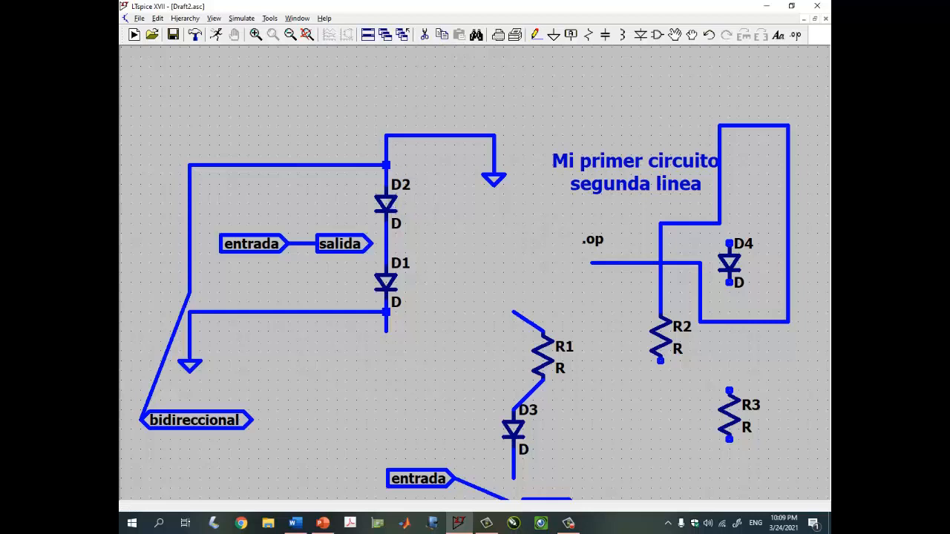
click(386, 204)
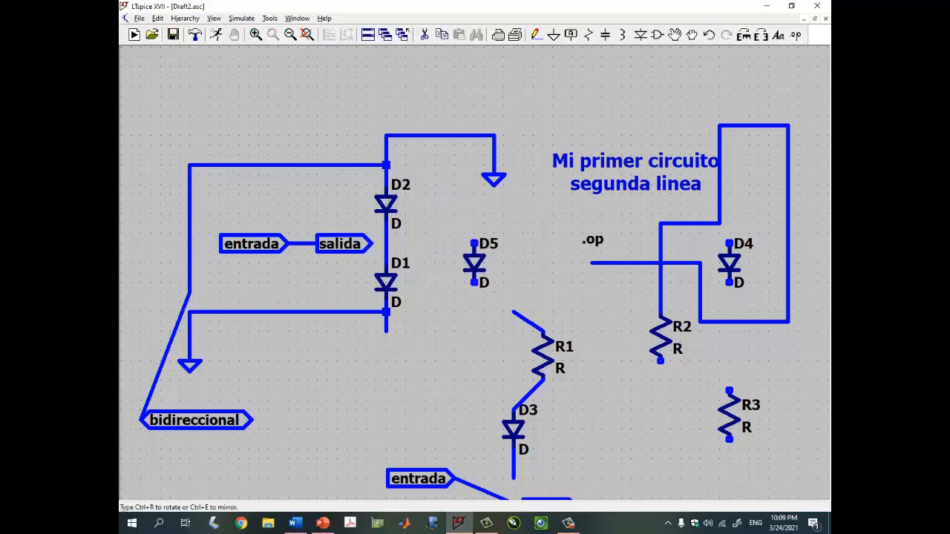
click(474, 253)
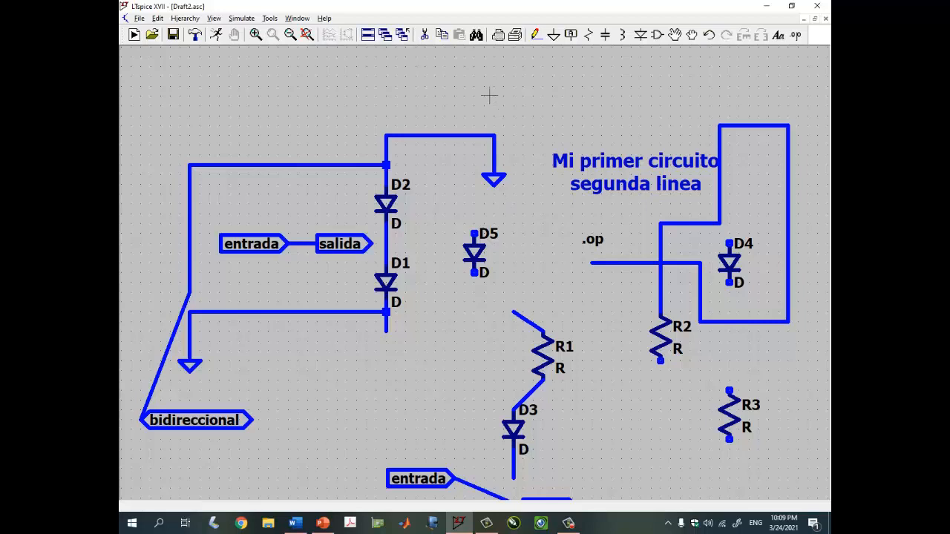
- Duplicate the D2–D1 diode branch with its connecting wires and place the copy above the start of the title text
click(446, 39)
drag(353, 118, 423, 361)
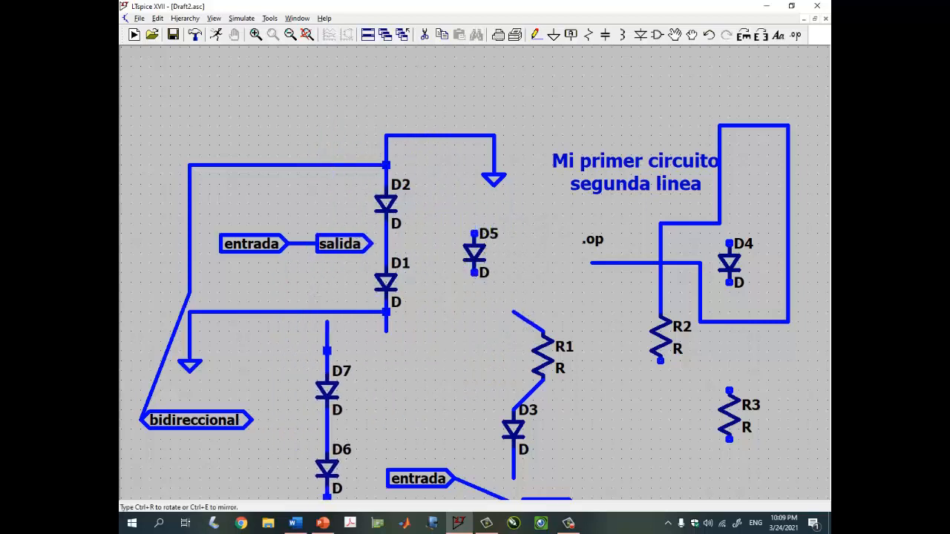
scroll(324, 327, down, 4)
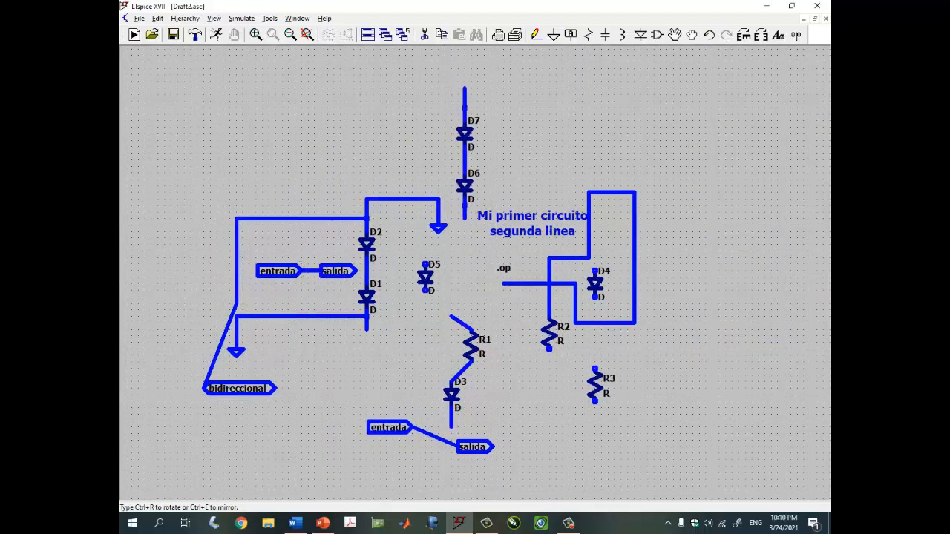
click(463, 159)
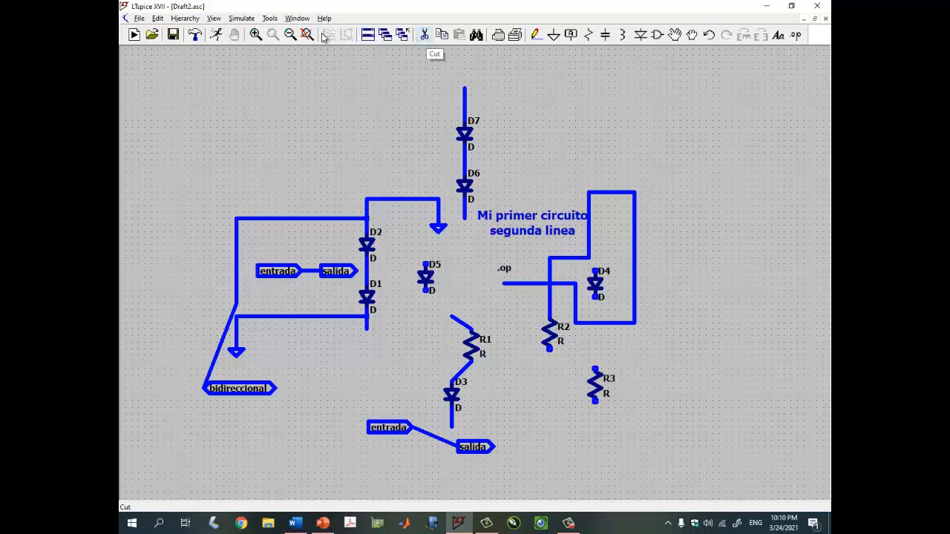
- Delete the lower entrada and salida labels with the wire joining them, and delete resistor R1
click(163, 19)
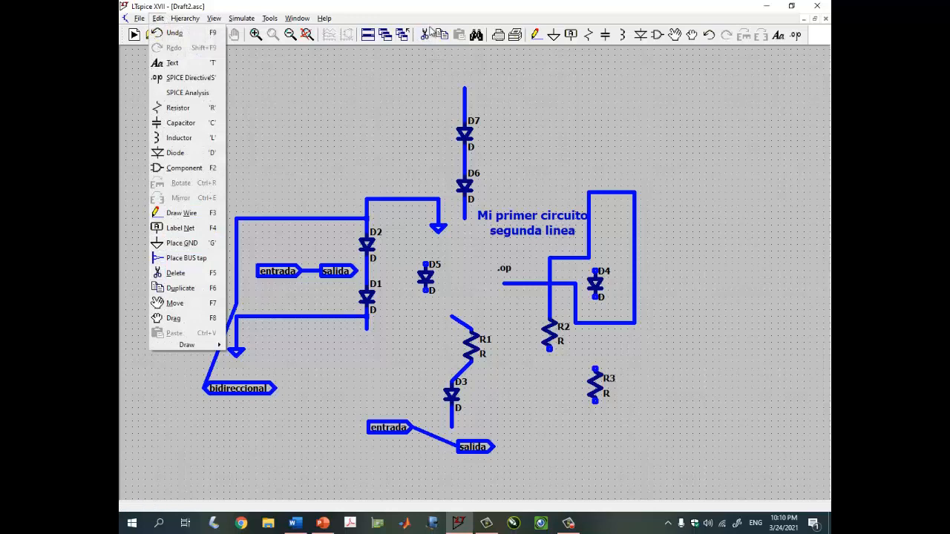
click(426, 34)
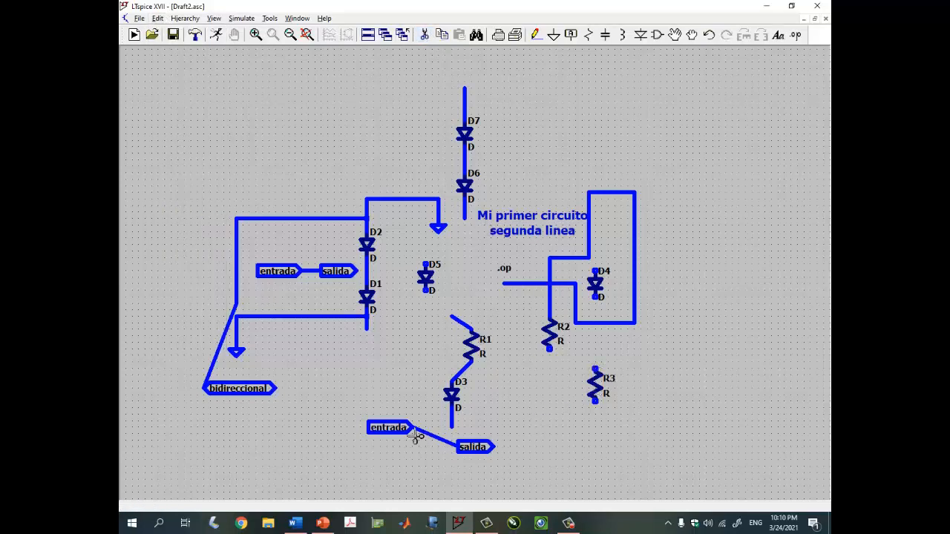
drag(355, 413, 517, 474)
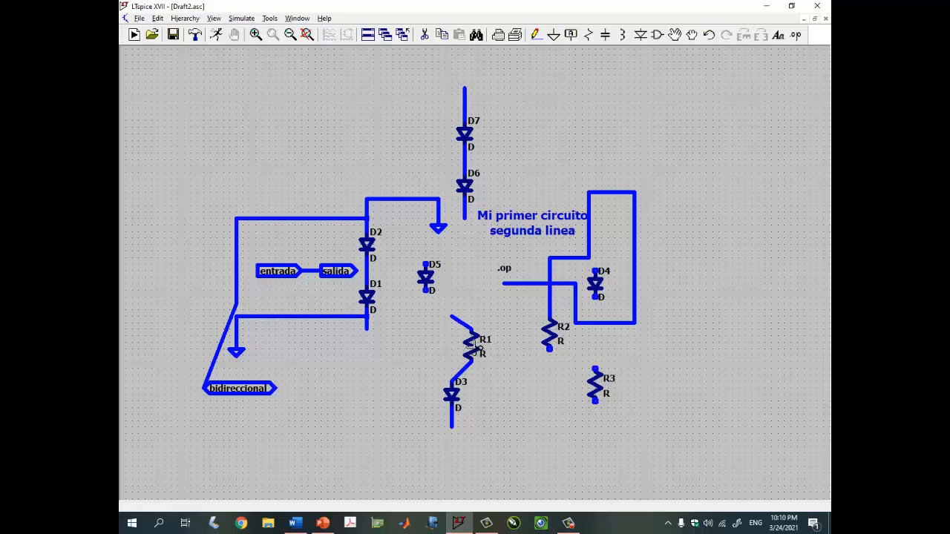
click(472, 345)
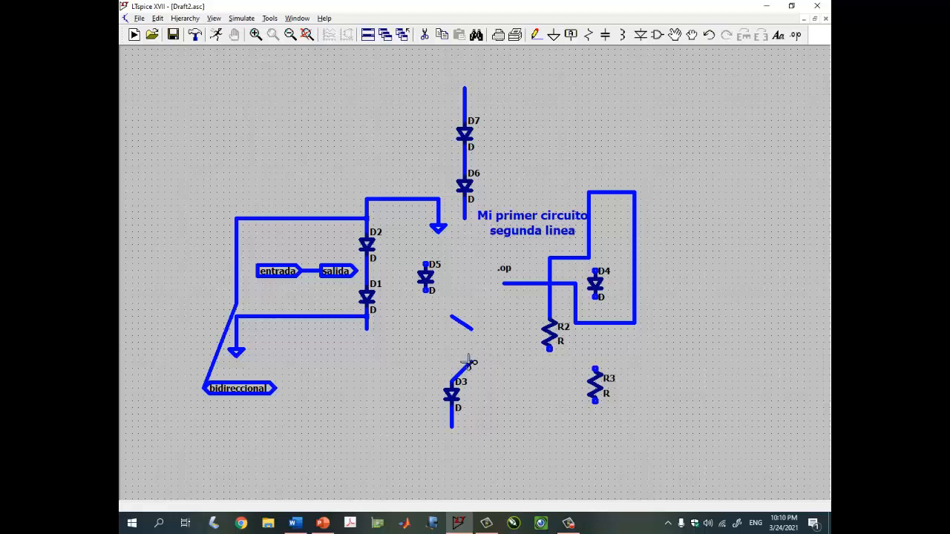
key(Escape)
- Fit the whole schematic in view, zoom in on the area around D1 and D2, and fit everything again
click(307, 35)
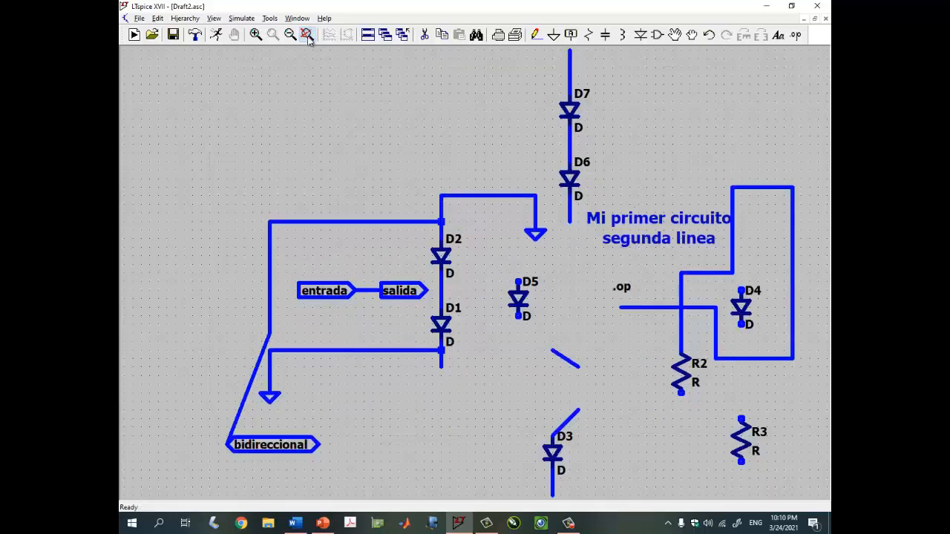
click(214, 17)
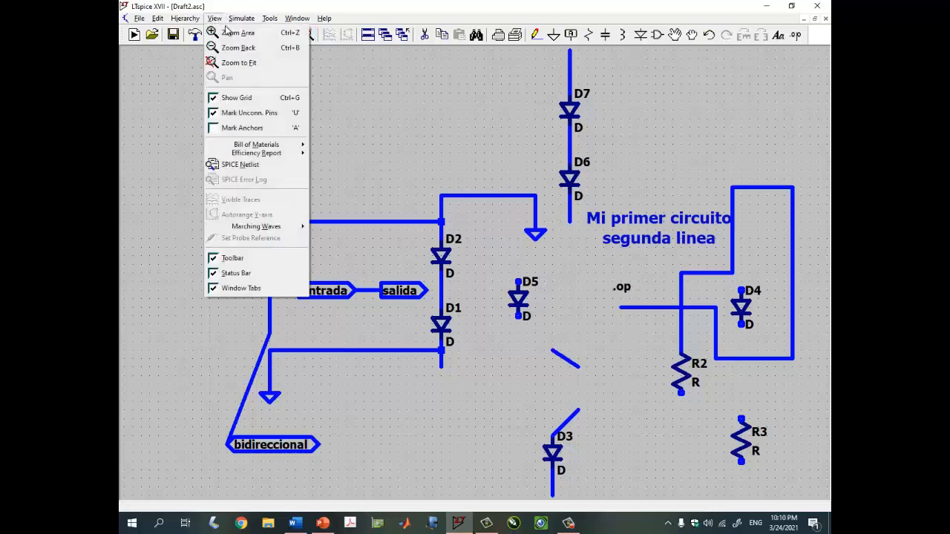
click(245, 62)
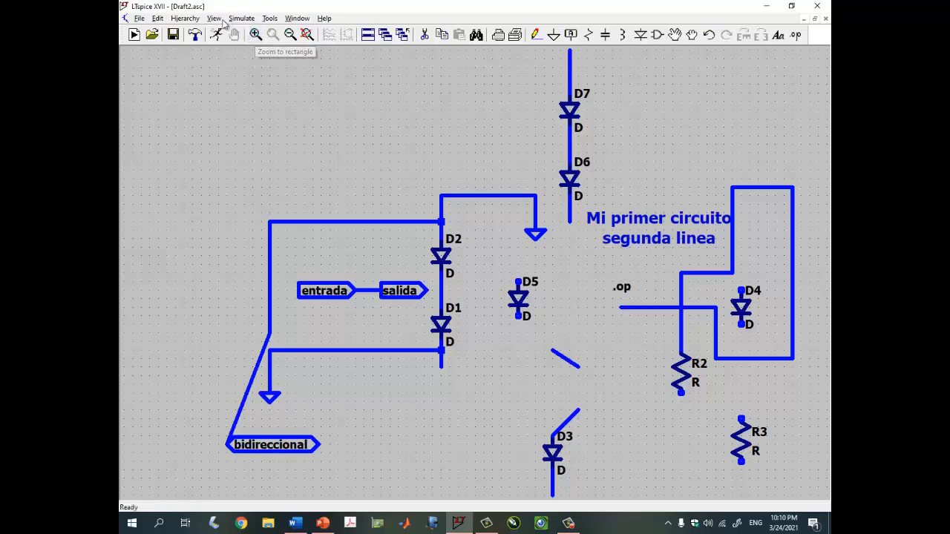
click(256, 34)
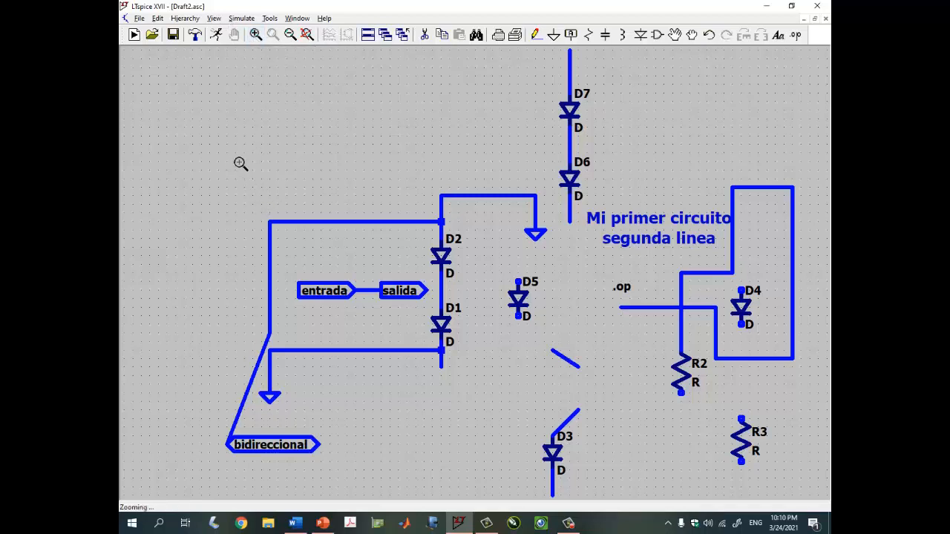
drag(239, 163, 476, 408)
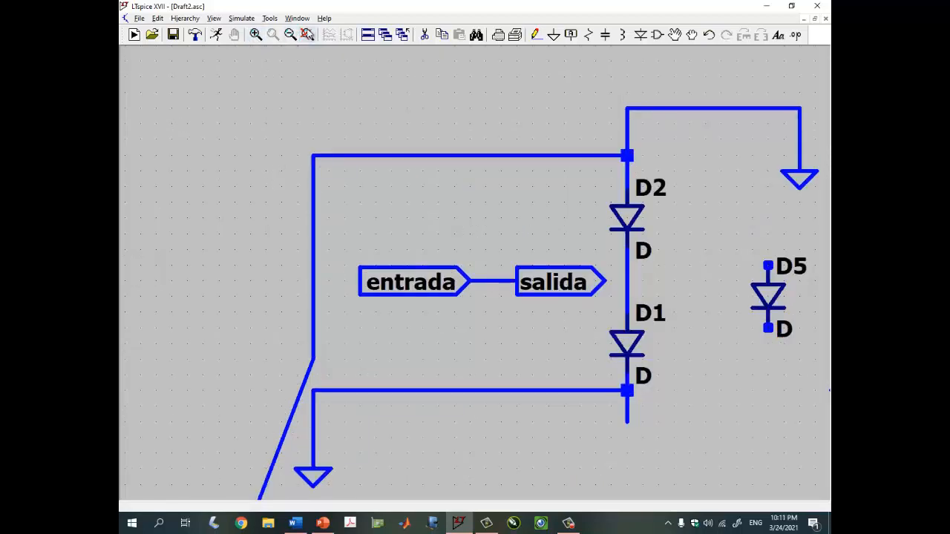
click(307, 35)
click(213, 18)
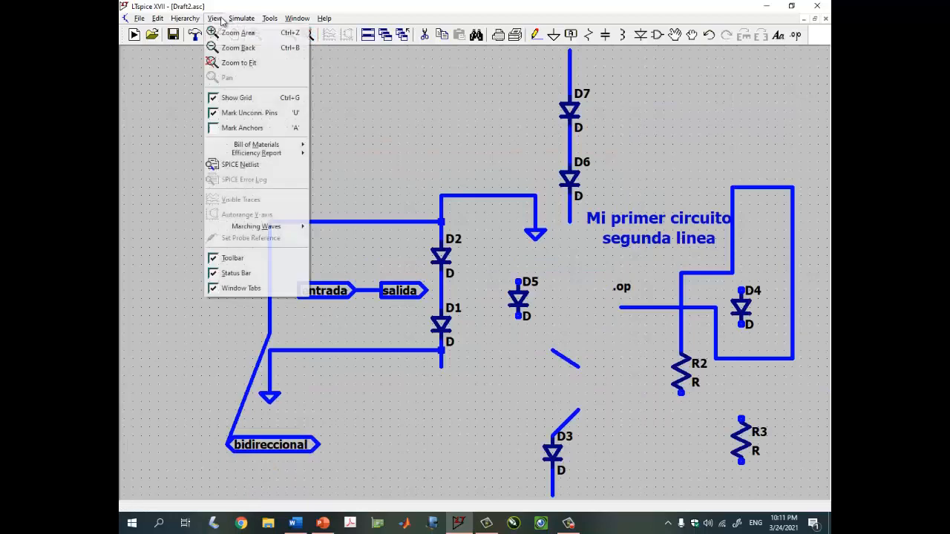
click(198, 80)
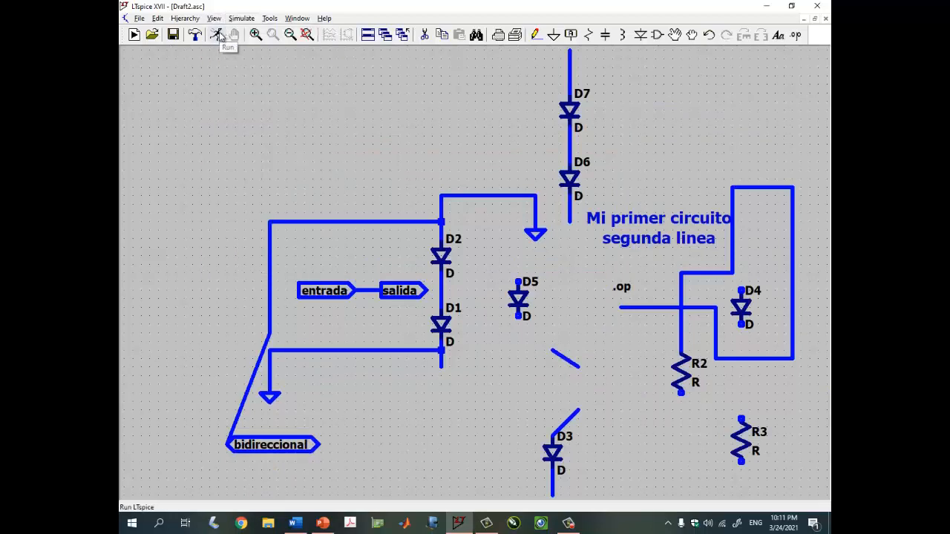
click(242, 18)
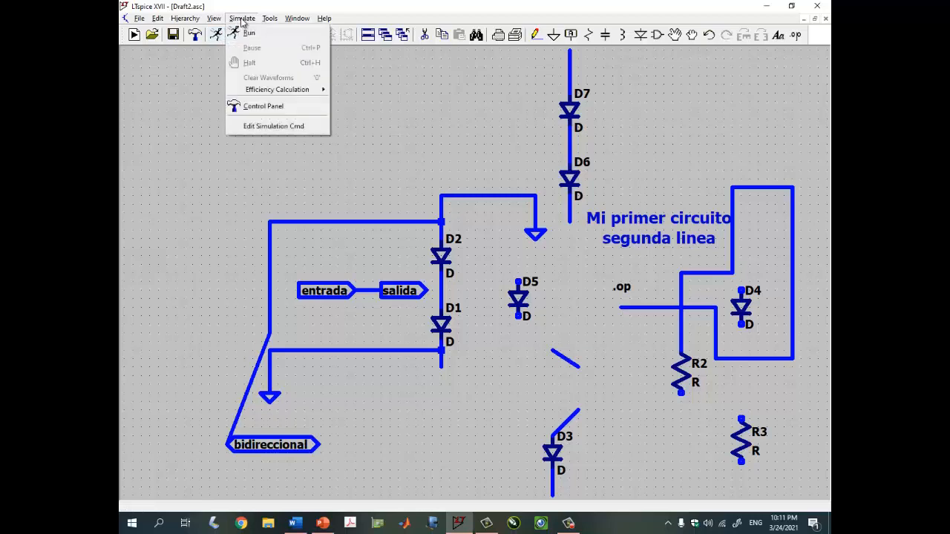
click(256, 7)
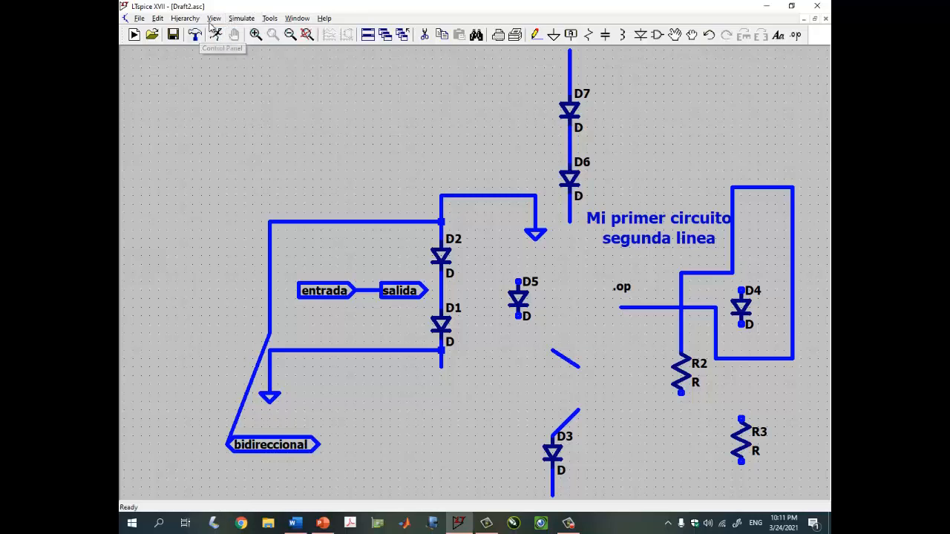
- Open the Control Panel to view its compression settings, and close it without changing anything
click(213, 18)
mouse_move(236, 23)
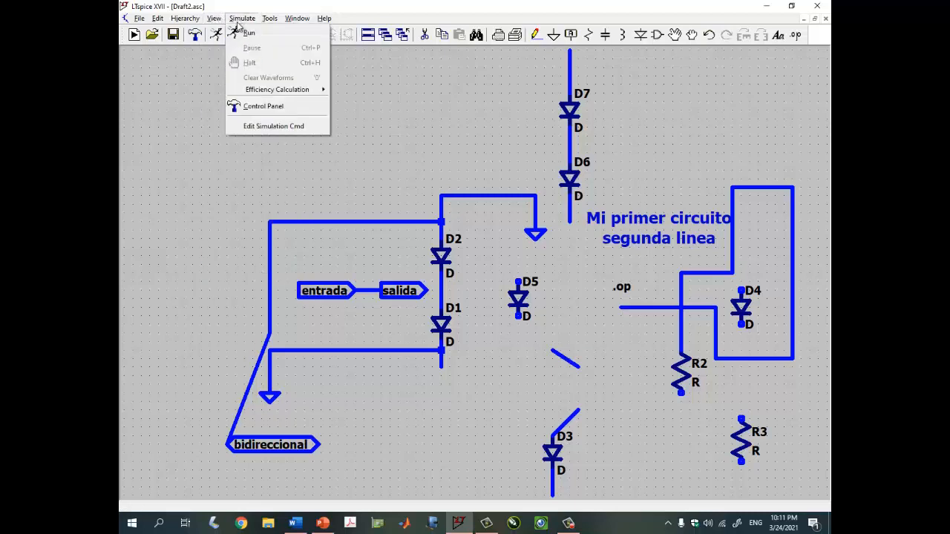
mouse_move(272, 22)
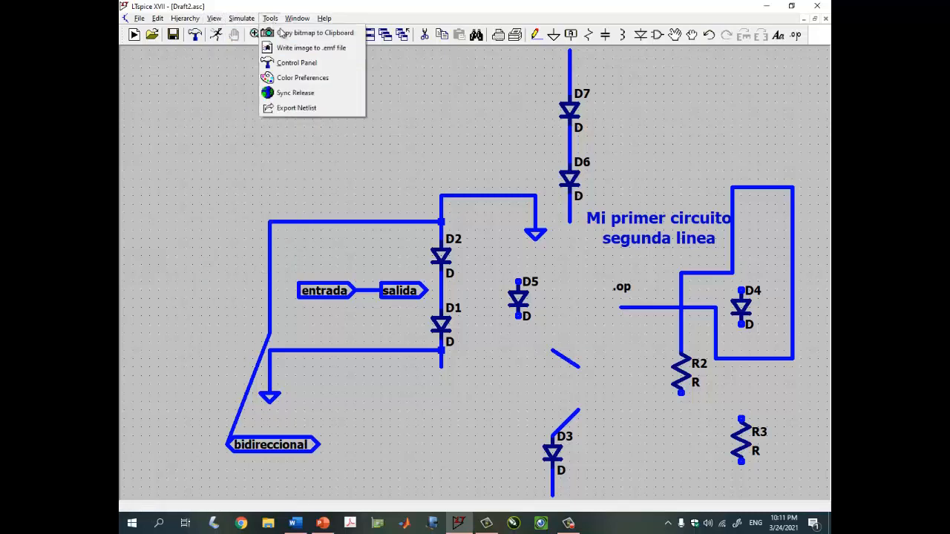
click(279, 65)
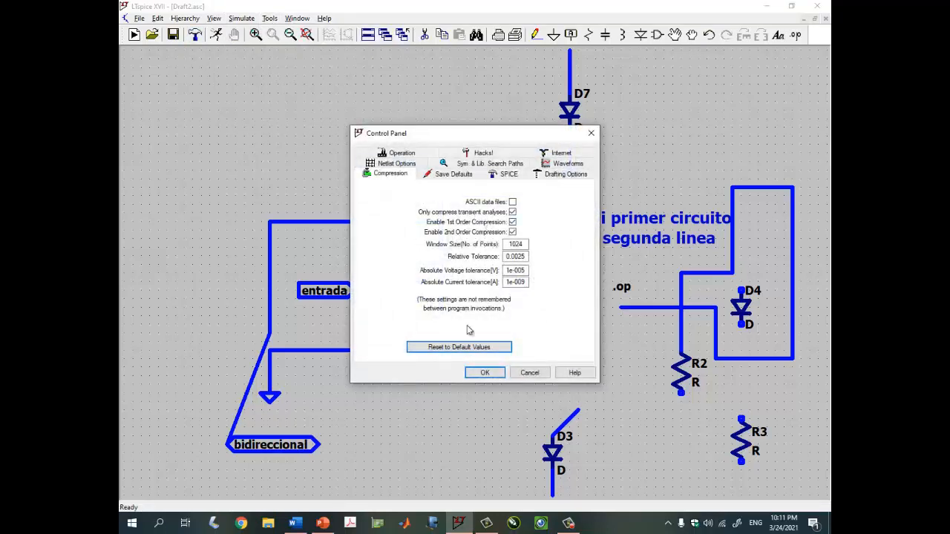
click(529, 373)
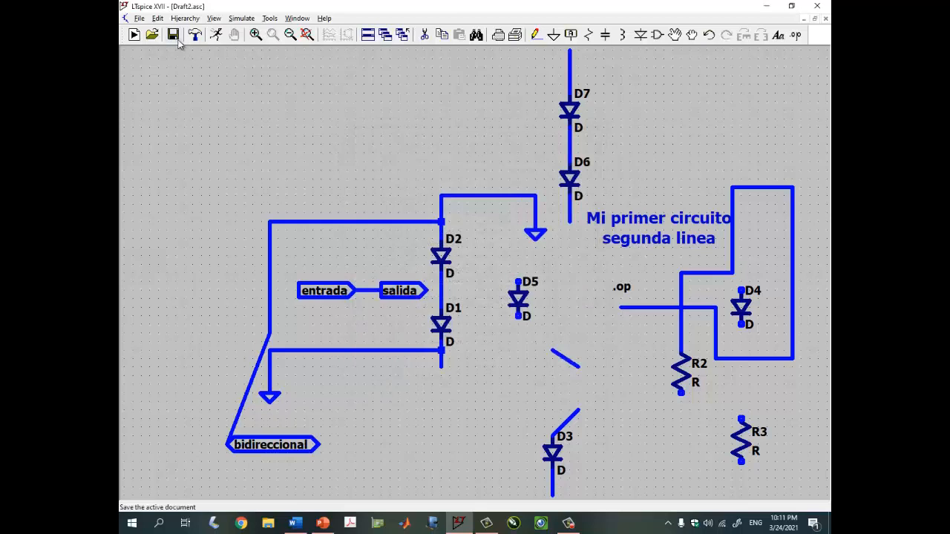
- Create a new blank schematic and close it to return to Draft2.asc
click(134, 35)
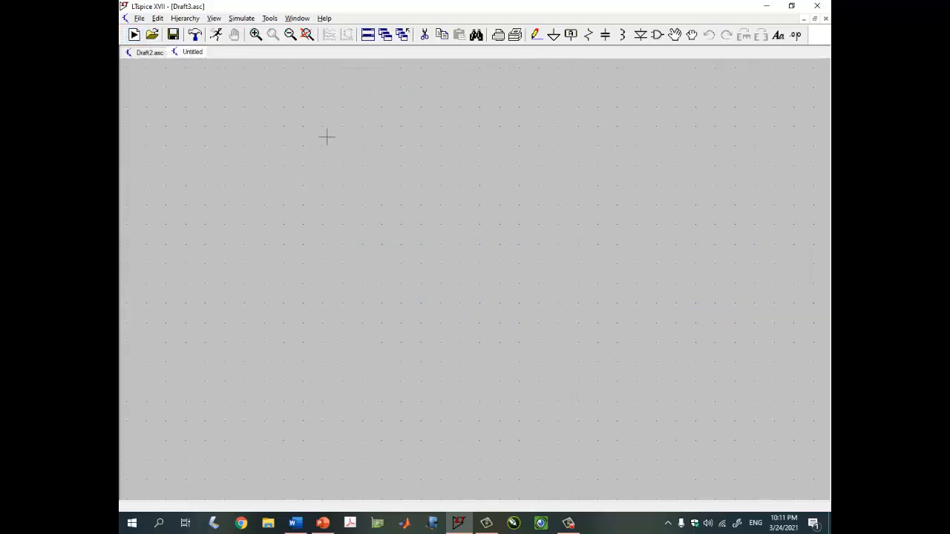
click(826, 19)
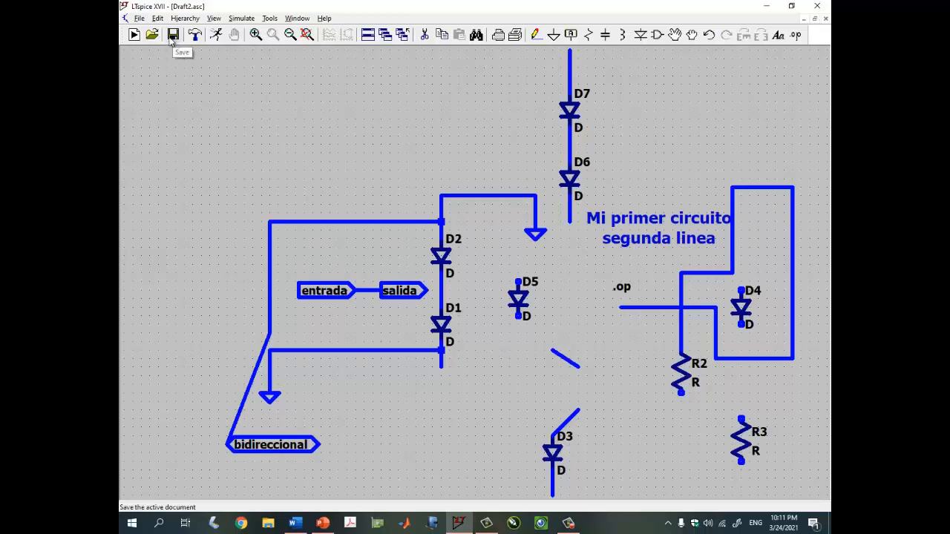
click(138, 19)
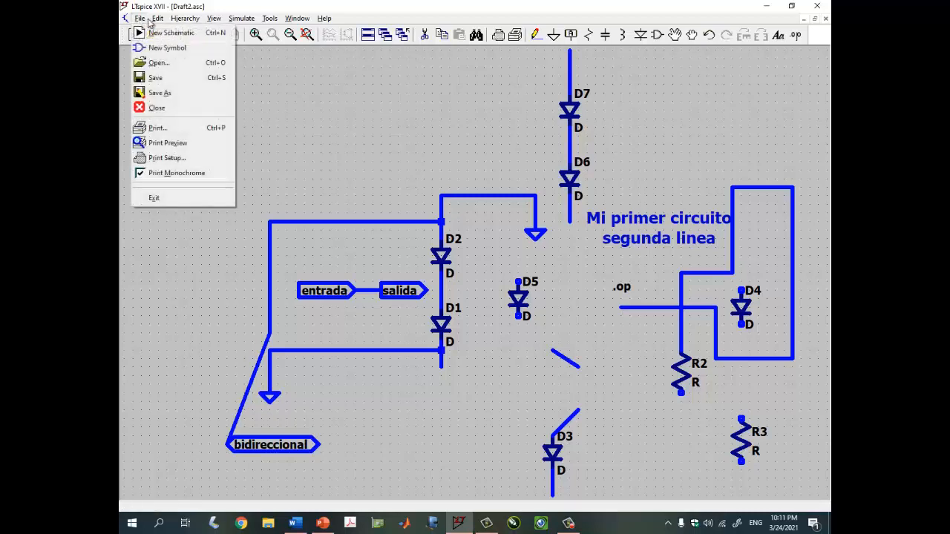
click(354, 119)
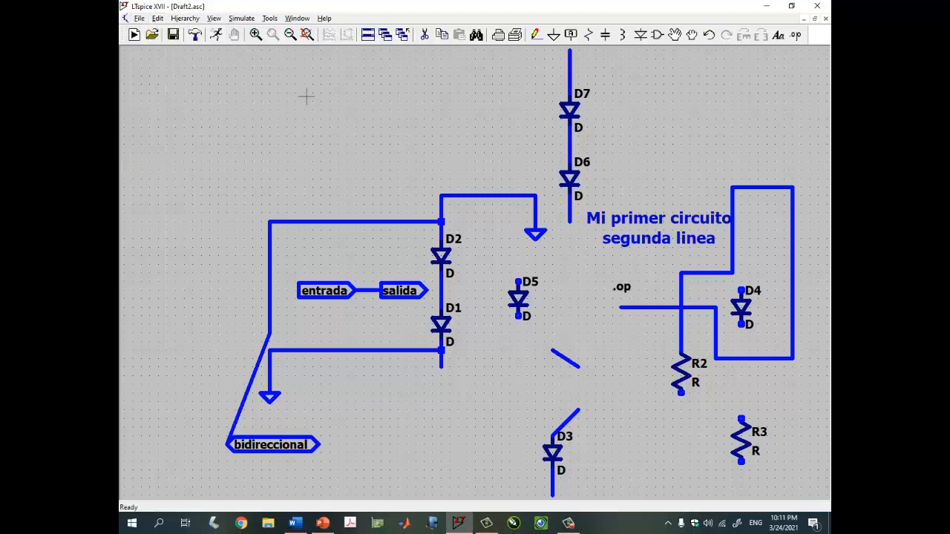
click(158, 19)
mouse_move(189, 19)
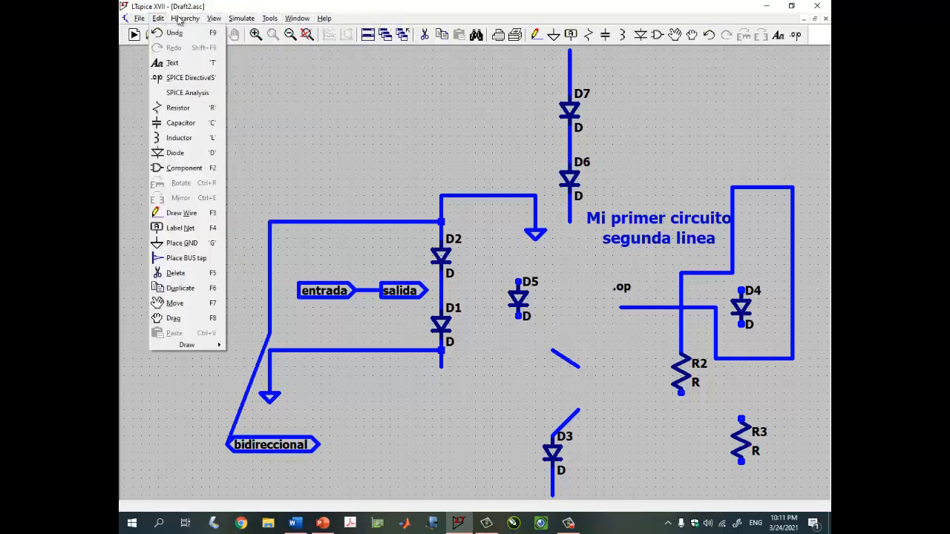
click(380, 81)
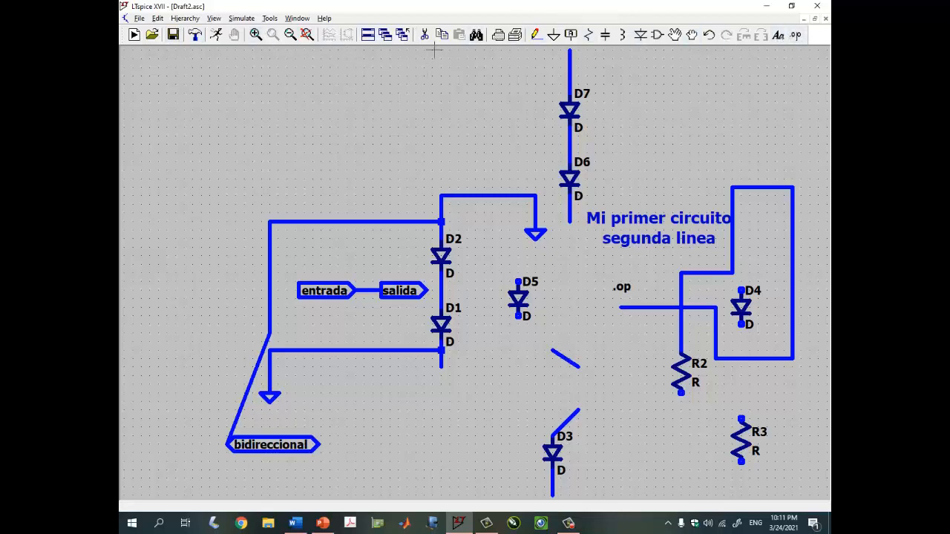
right_click(241, 108)
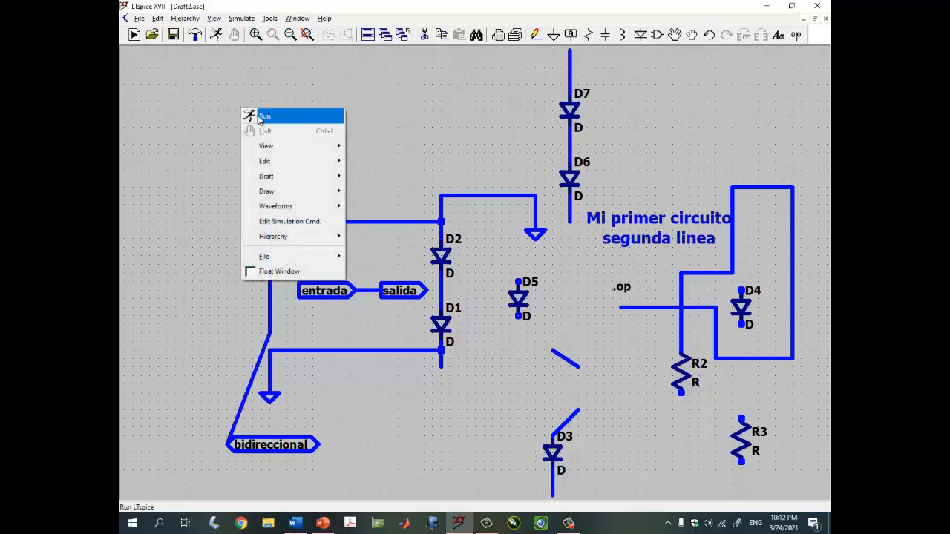
click(179, 91)
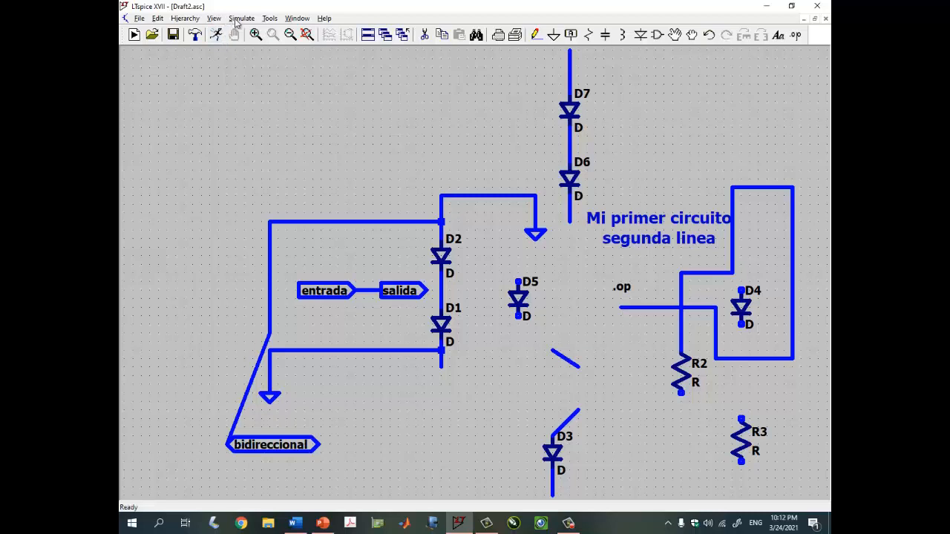
click(236, 22)
click(190, 95)
right_click(223, 94)
mouse_move(259, 130)
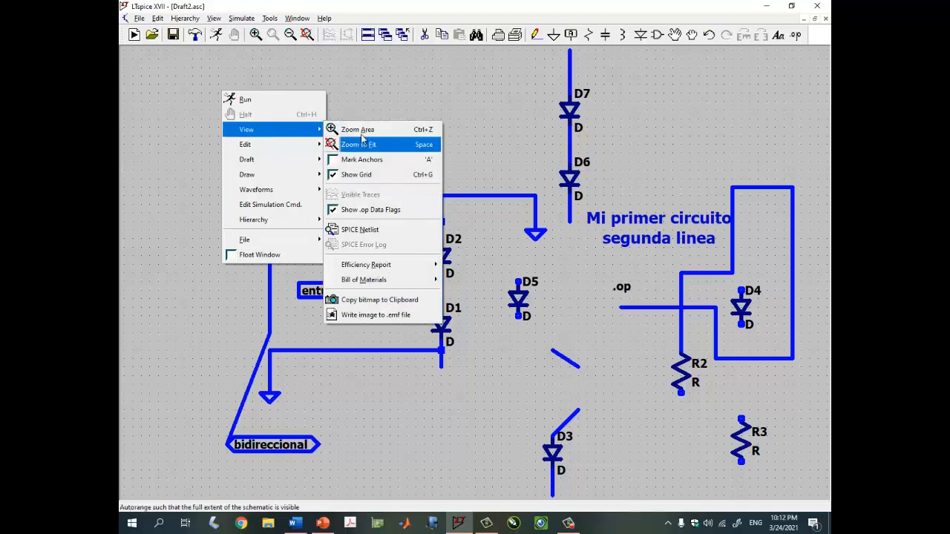
click(379, 91)
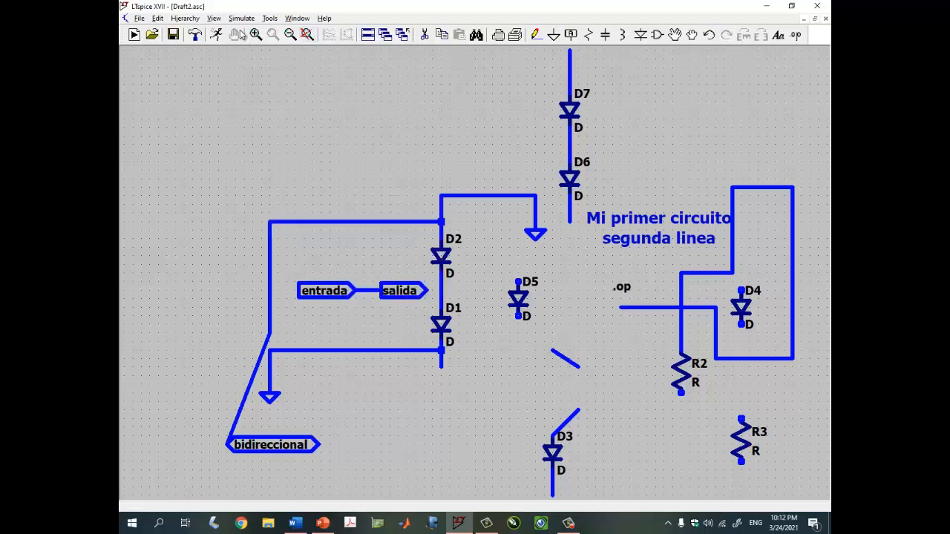
- Hide the grid dots on the schematic and show them again
click(214, 18)
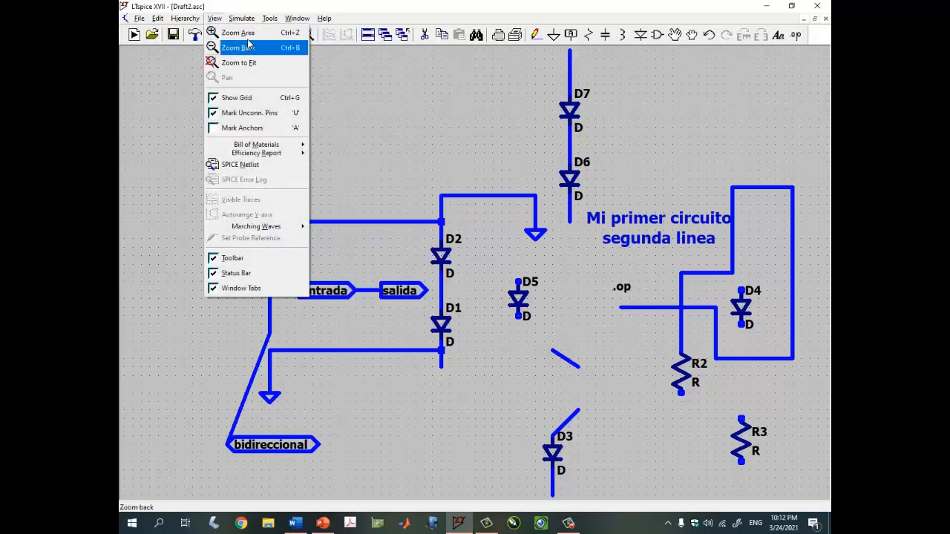
click(344, 69)
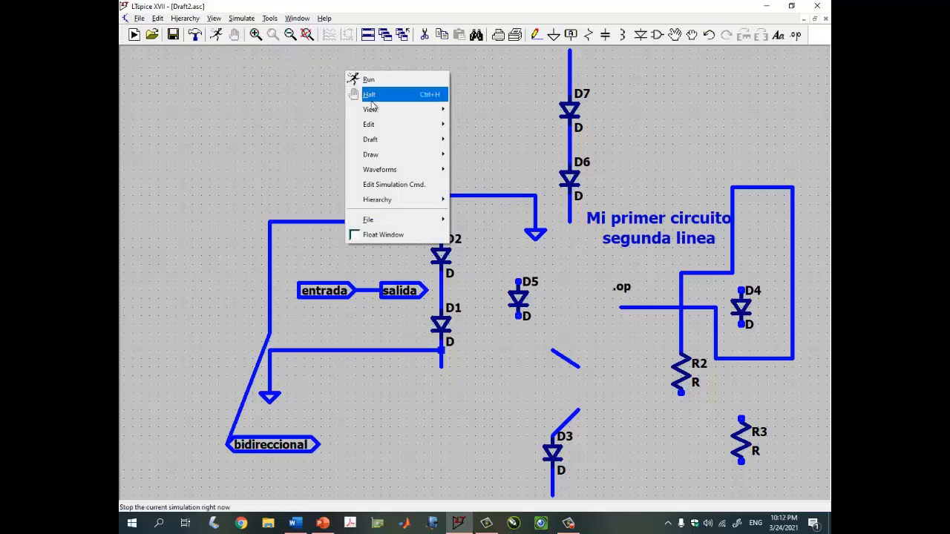
mouse_move(377, 109)
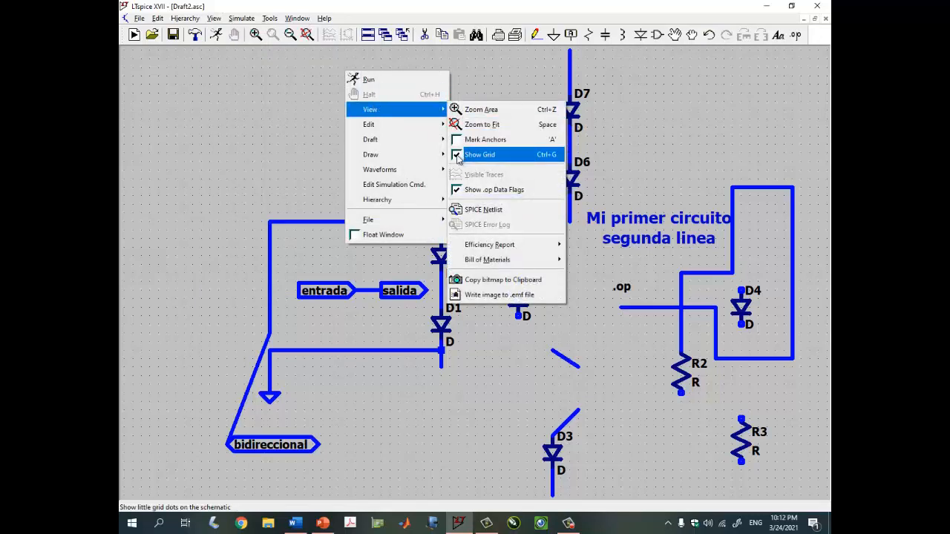
click(455, 153)
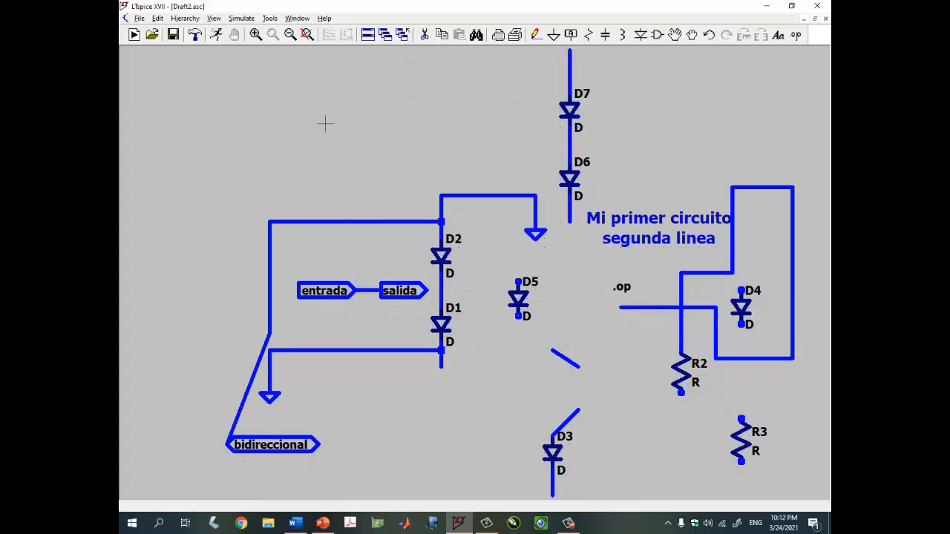
right_click(287, 106)
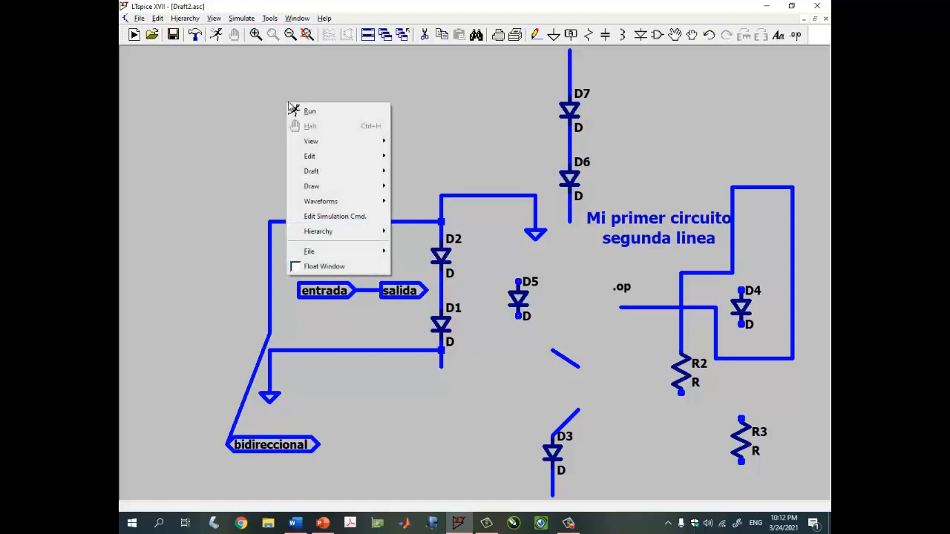
mouse_move(329, 141)
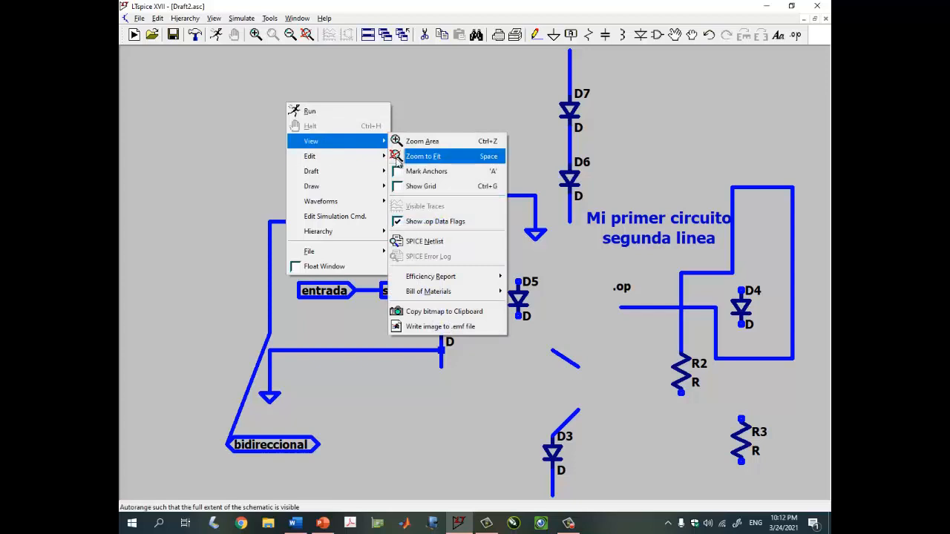
click(399, 188)
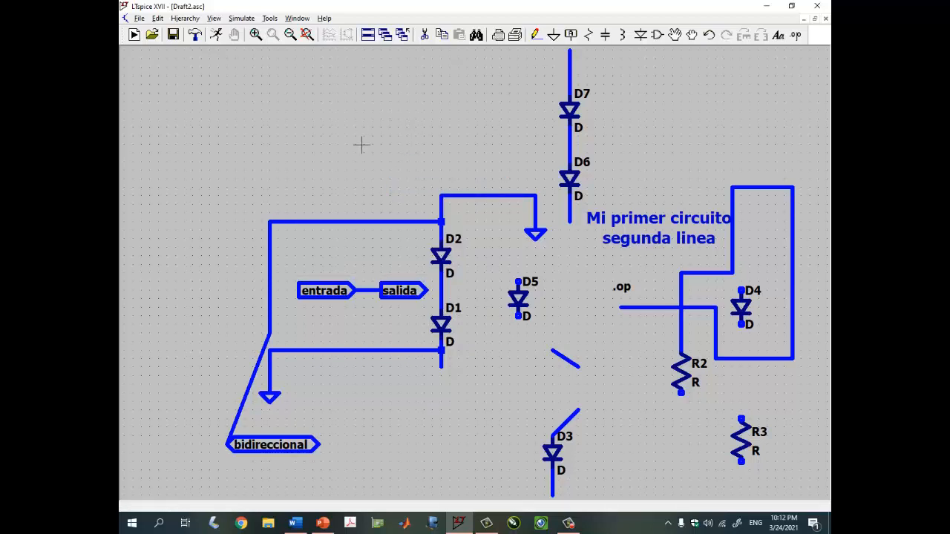
right_click(333, 108)
mouse_move(375, 144)
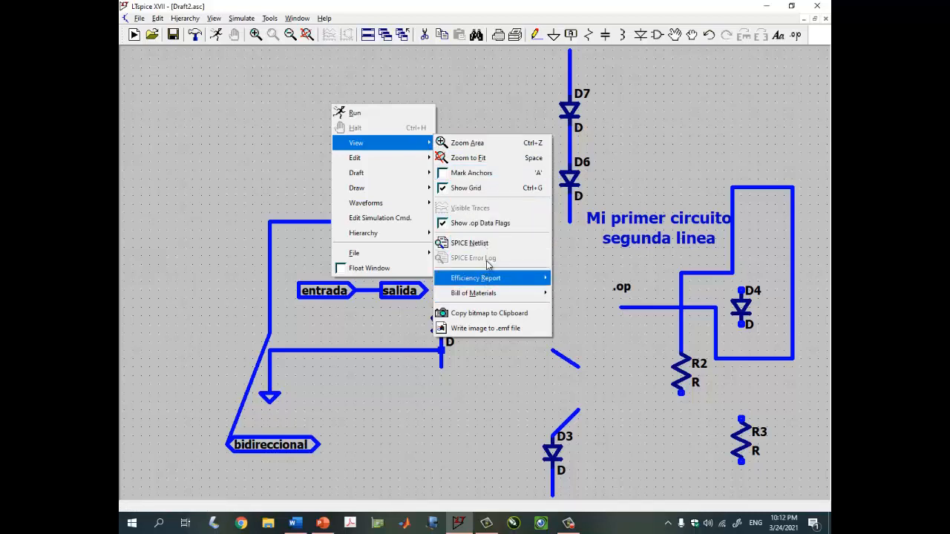
mouse_move(408, 159)
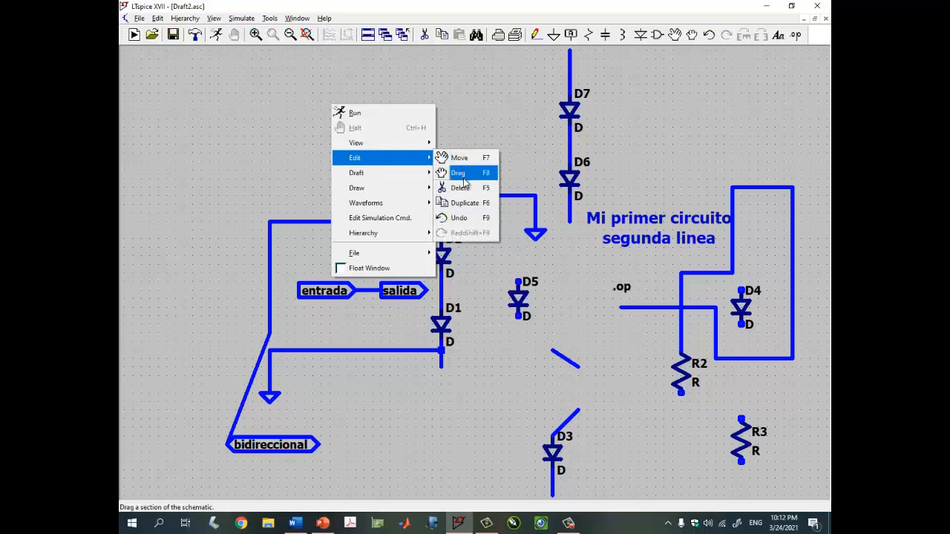
click(535, 122)
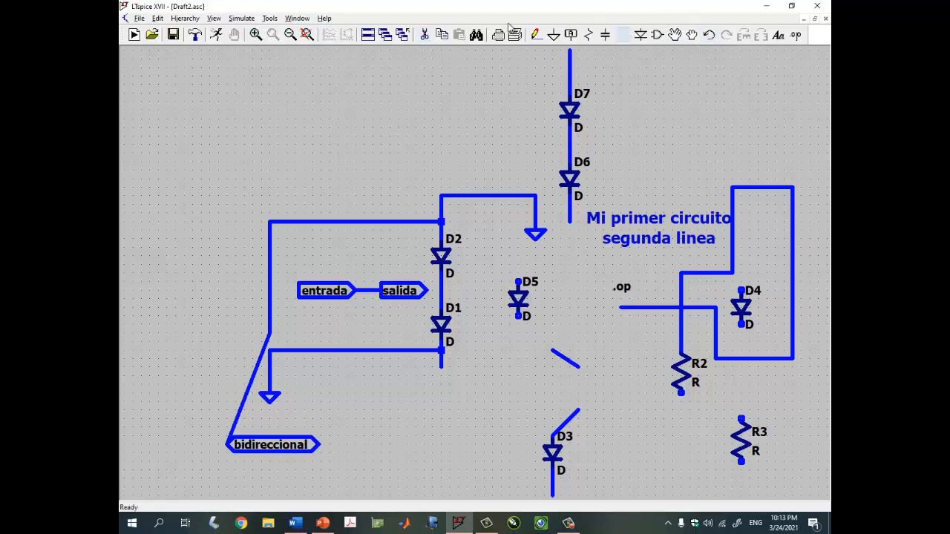
click(159, 18)
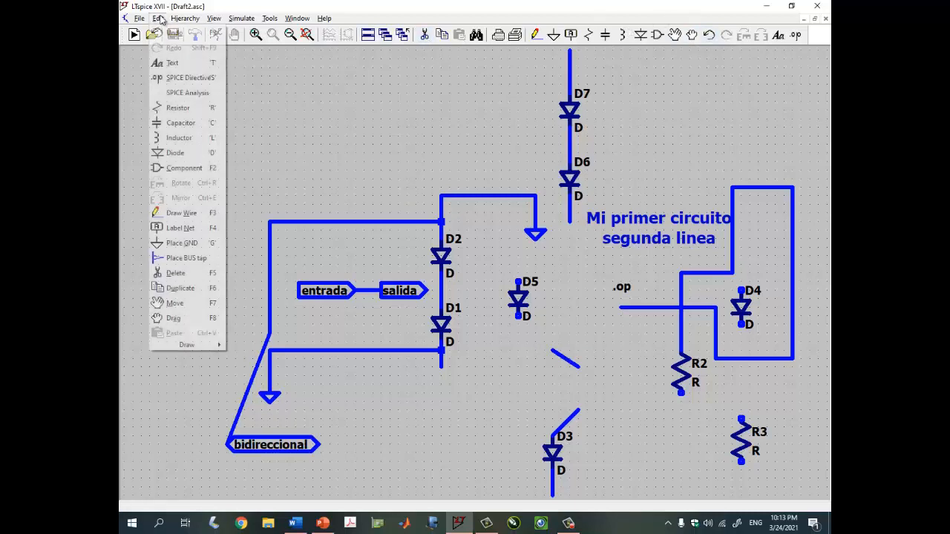
click(295, 108)
right_click(281, 96)
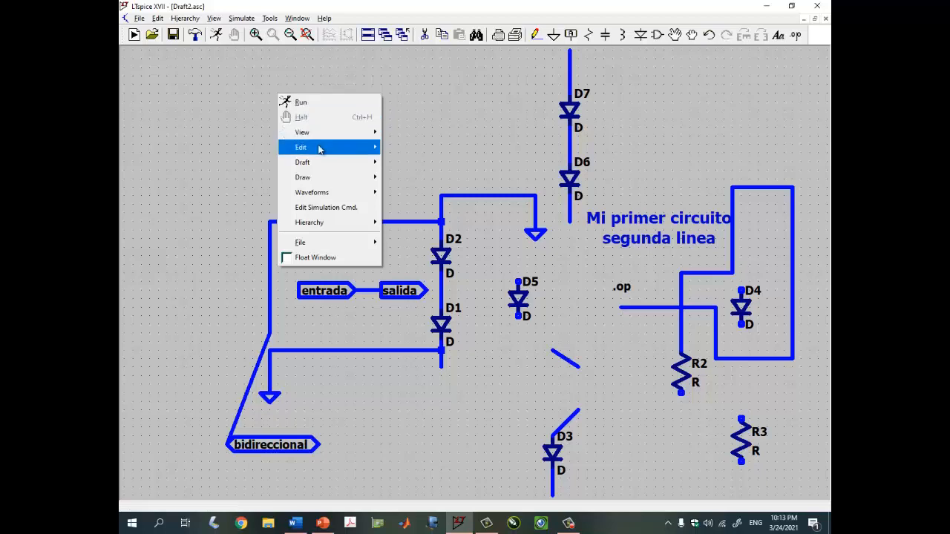
mouse_move(324, 170)
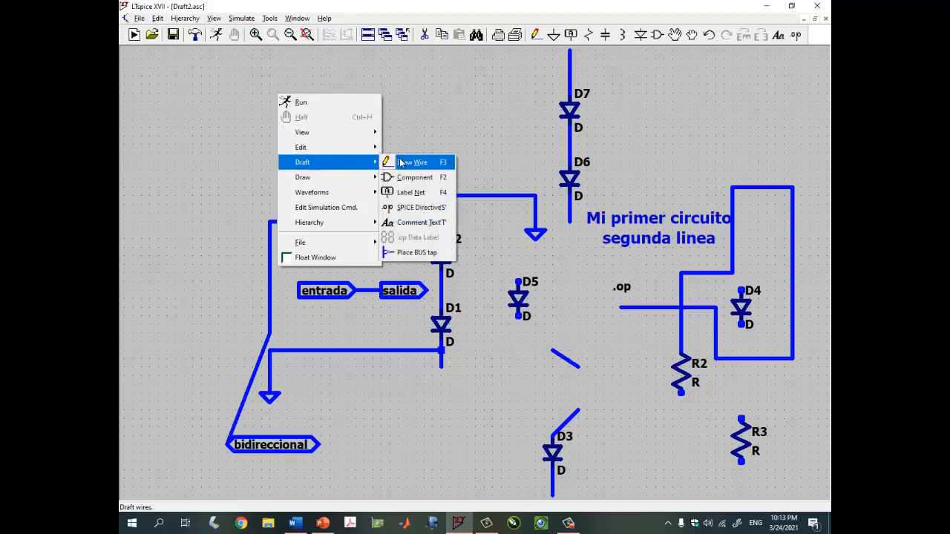
right_click(377, 113)
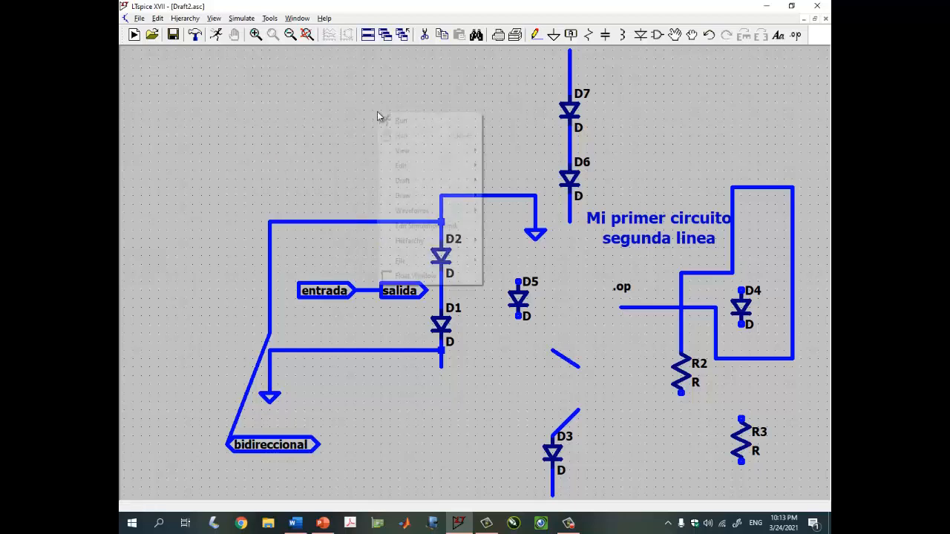
mouse_move(432, 180)
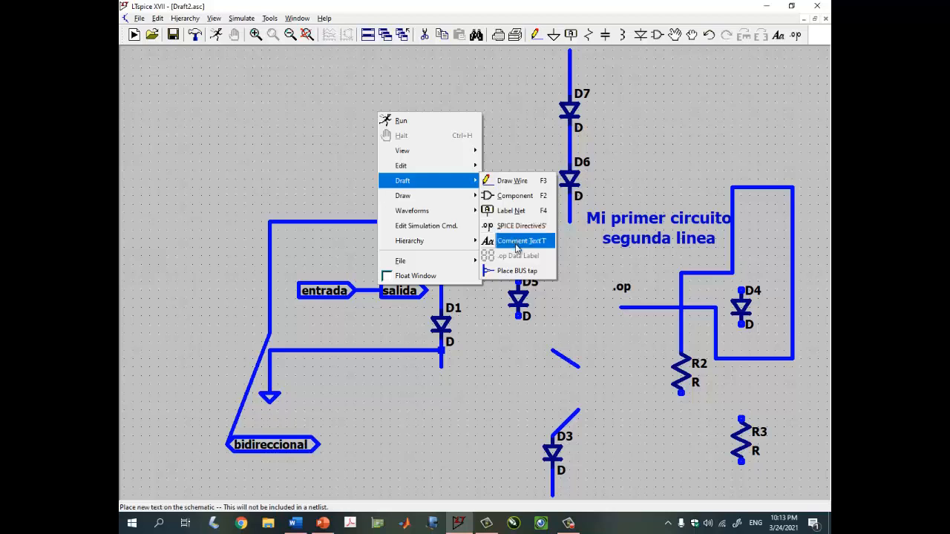
click(520, 127)
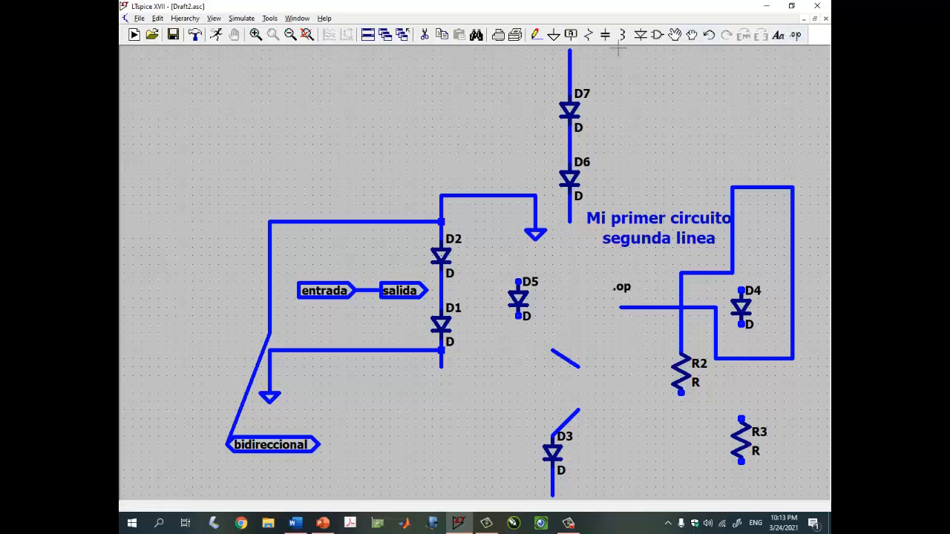
click(158, 19)
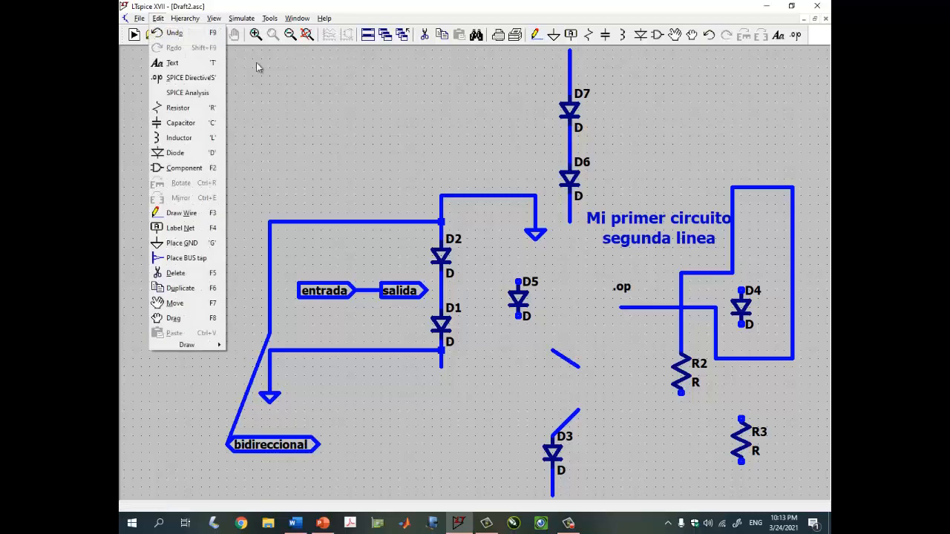
- Review the Transient, AC Analysis, DC sweep, Noise, DC Transfer and DC op pnt settings of the simulation command, and cancel without changes
right_click(307, 96)
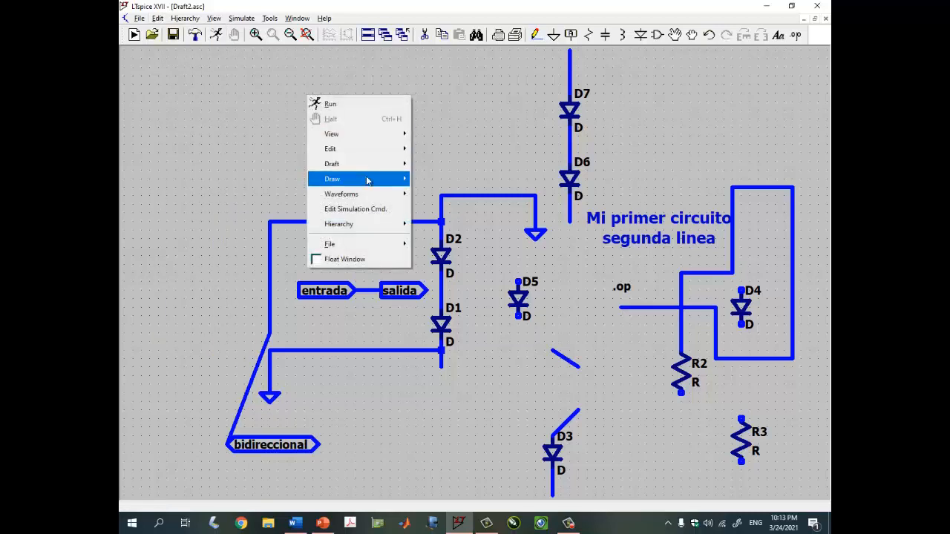
mouse_move(367, 180)
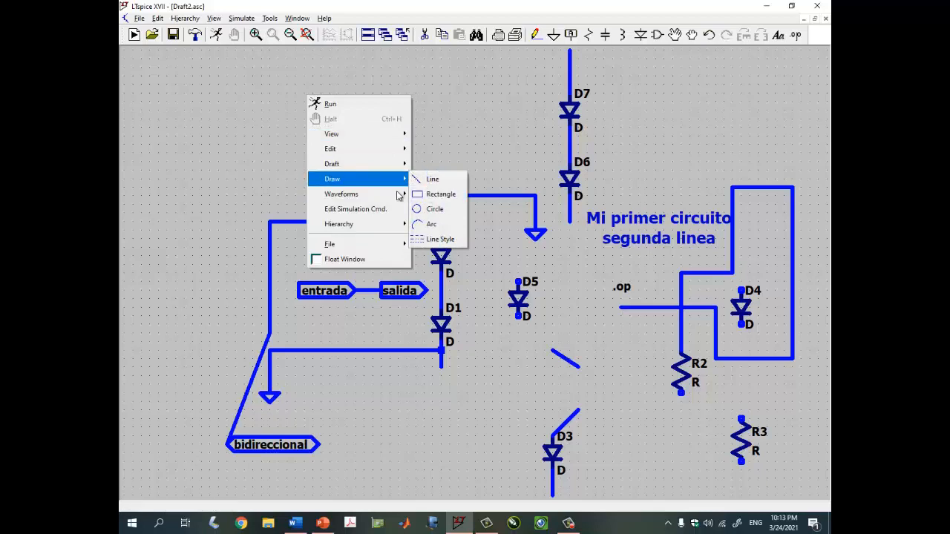
mouse_move(399, 195)
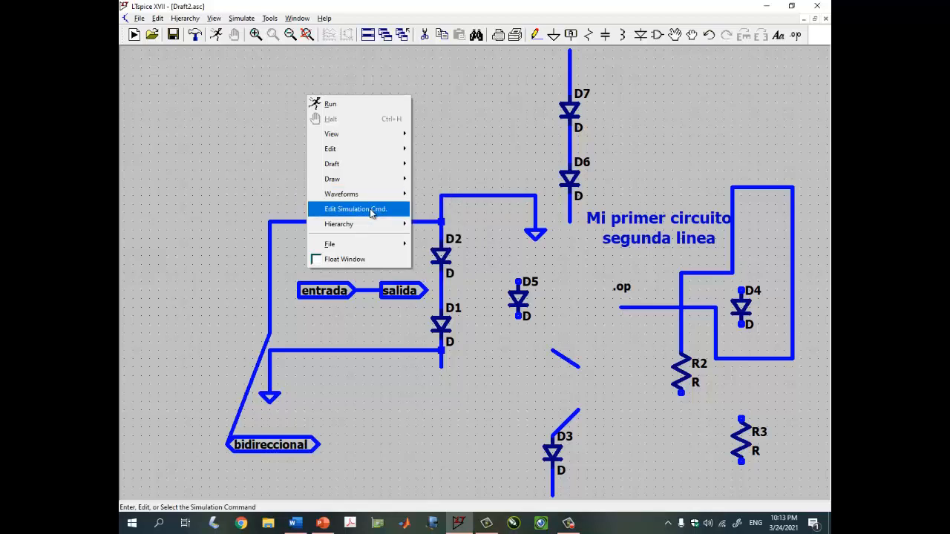
click(371, 213)
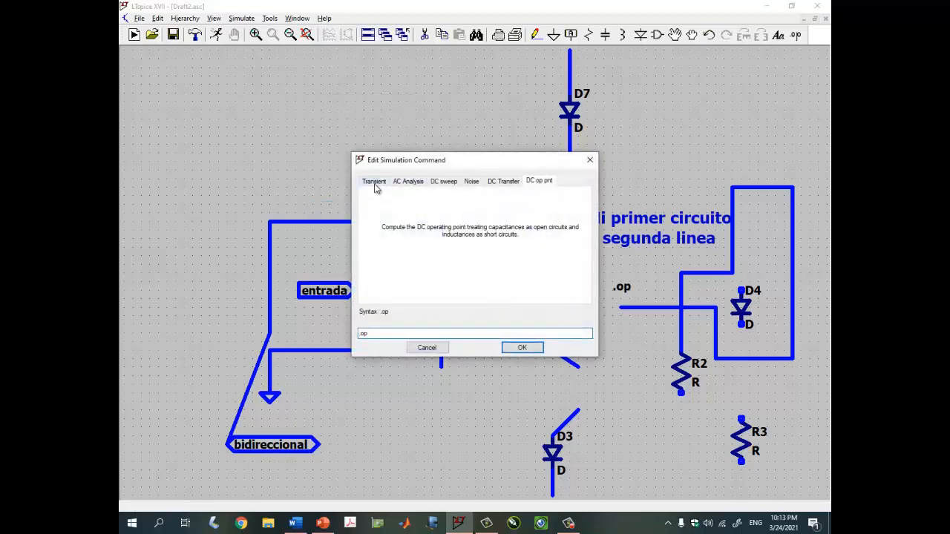
click(375, 185)
click(408, 182)
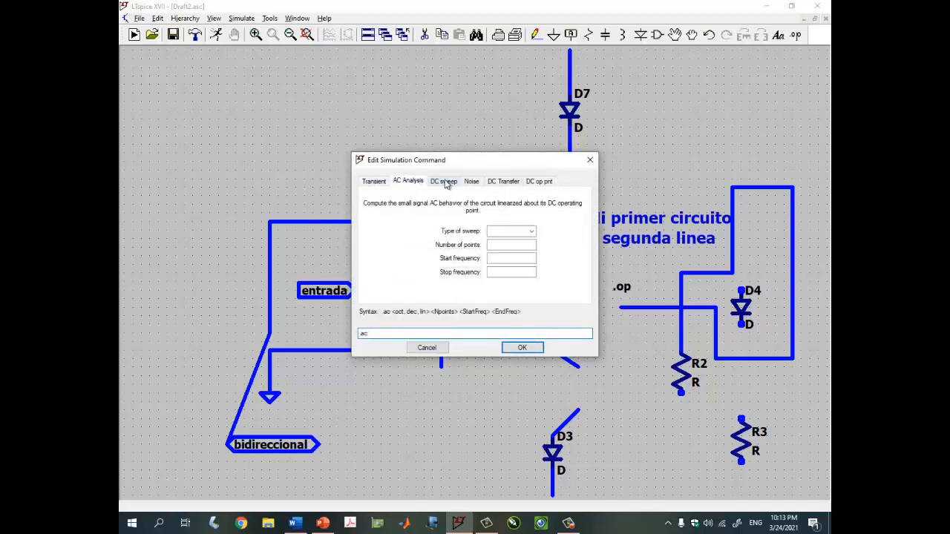
click(448, 182)
click(472, 182)
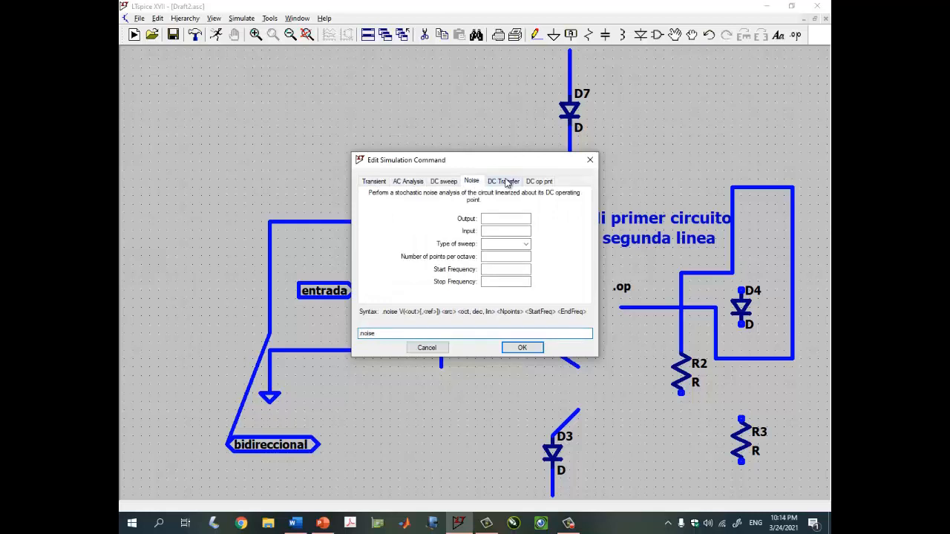
click(506, 183)
click(536, 182)
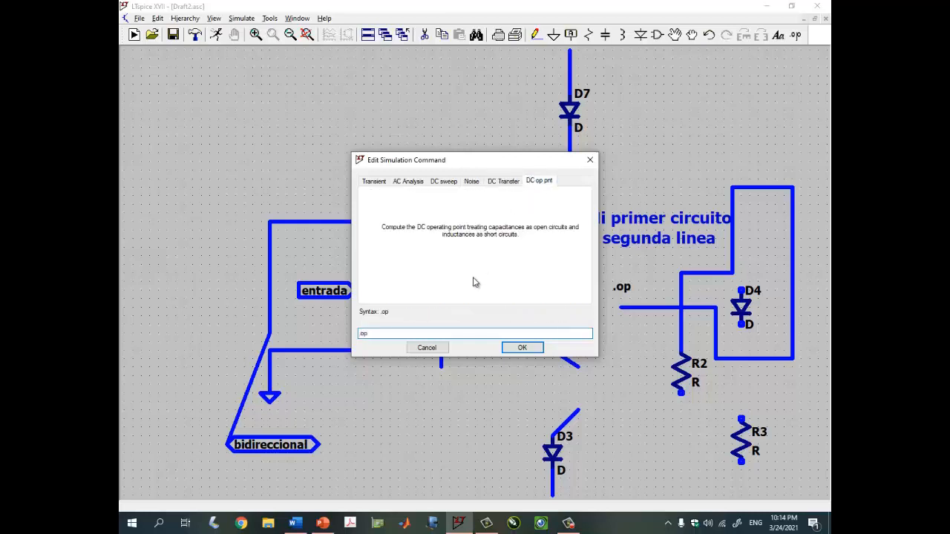
click(425, 347)
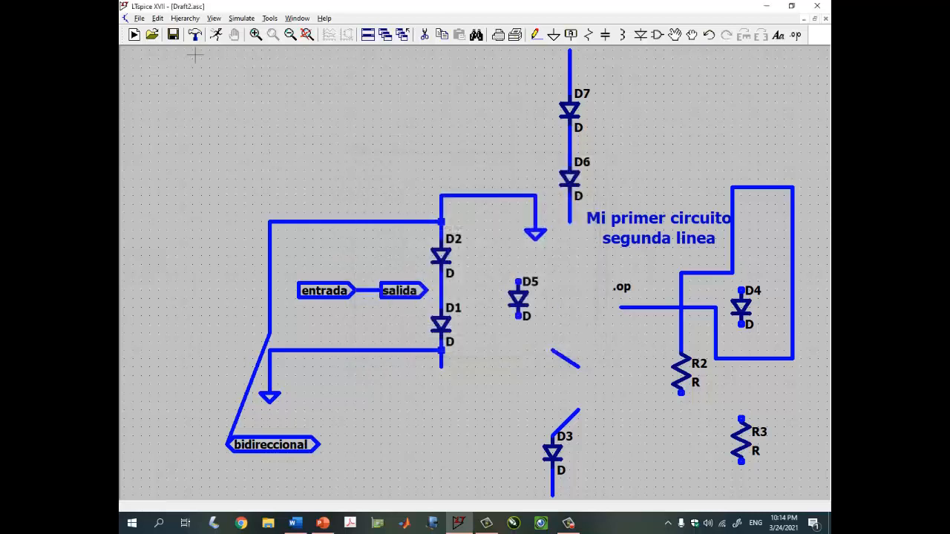
- Open the simulation command settings through both the SPICE Analysis and Edit Simulation Cmd commands, cancelling each time
click(158, 18)
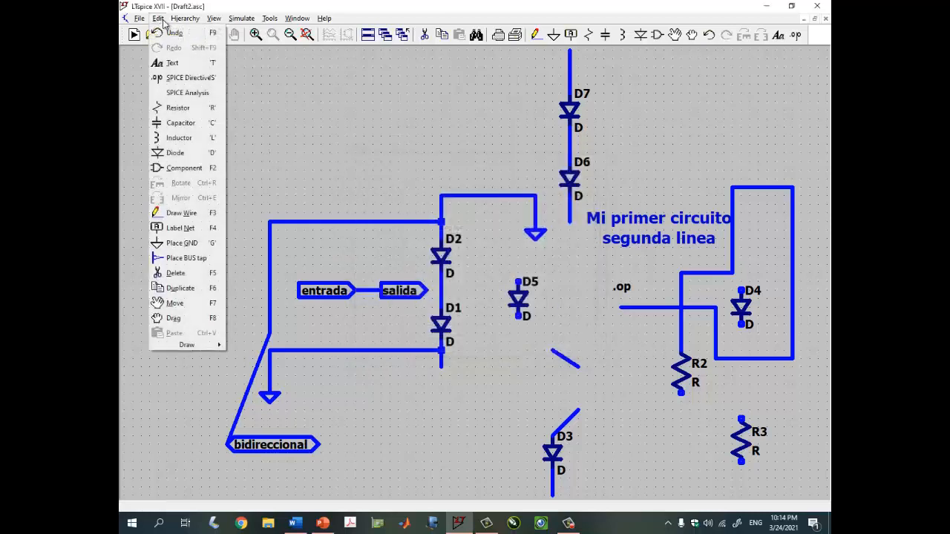
click(203, 92)
click(420, 351)
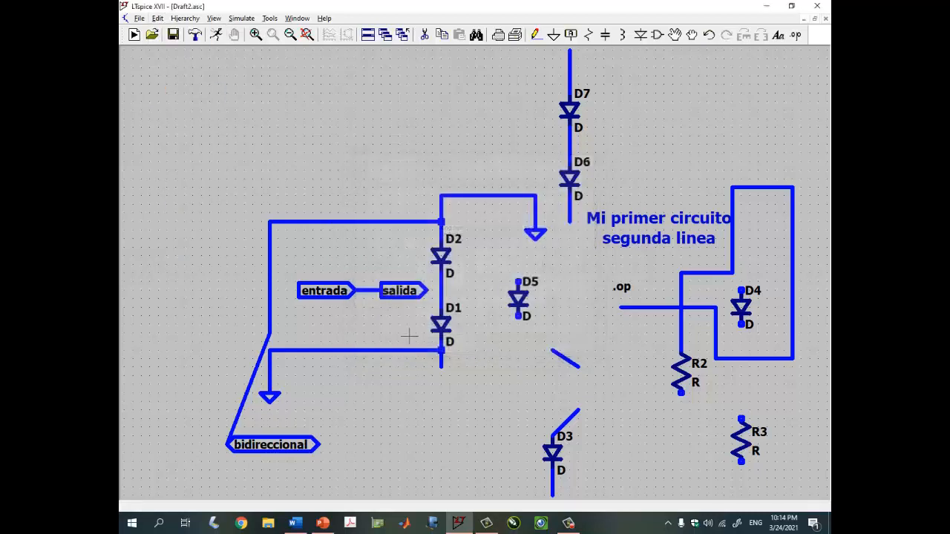
click(243, 18)
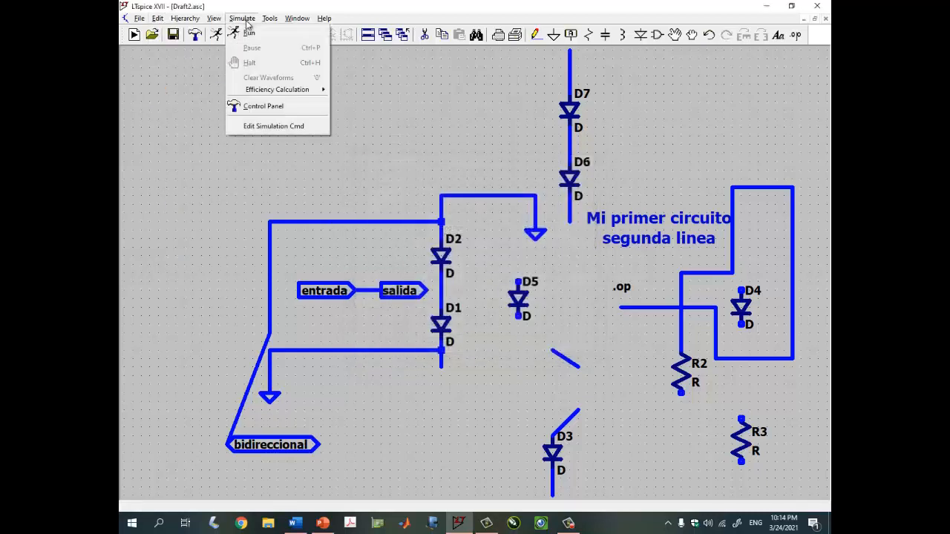
click(297, 126)
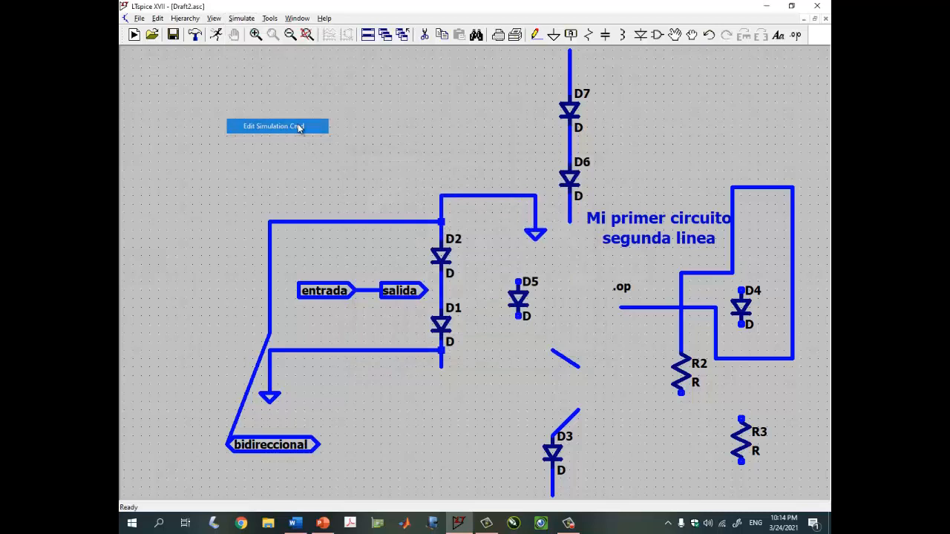
click(424, 346)
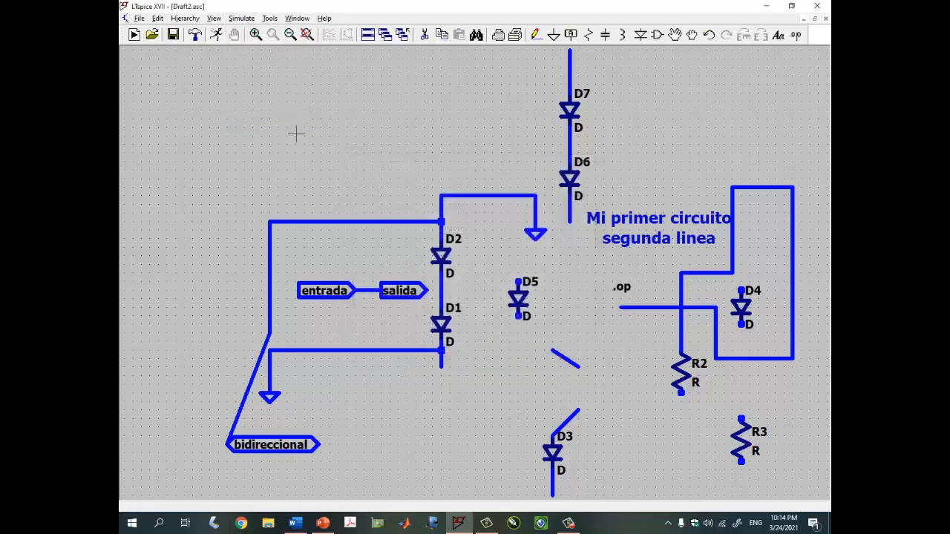
right_click(242, 108)
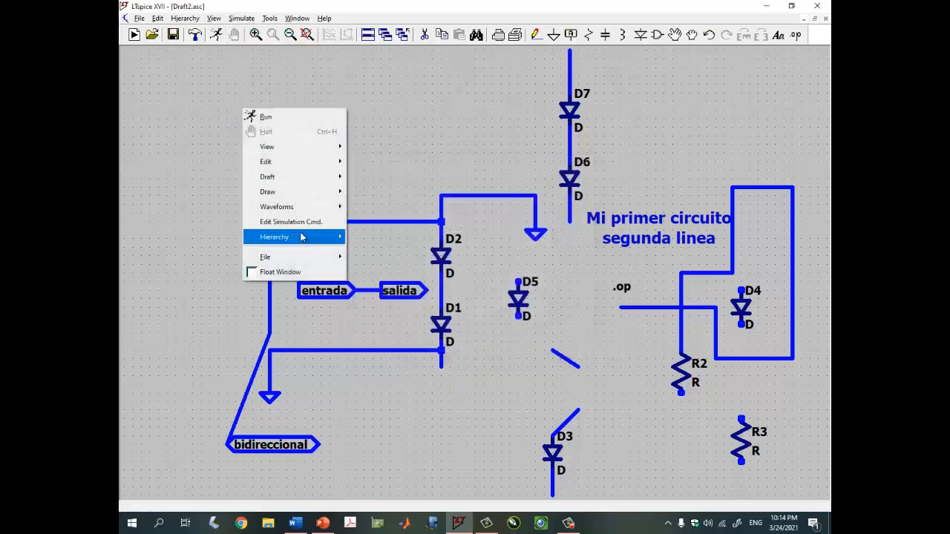
mouse_move(305, 255)
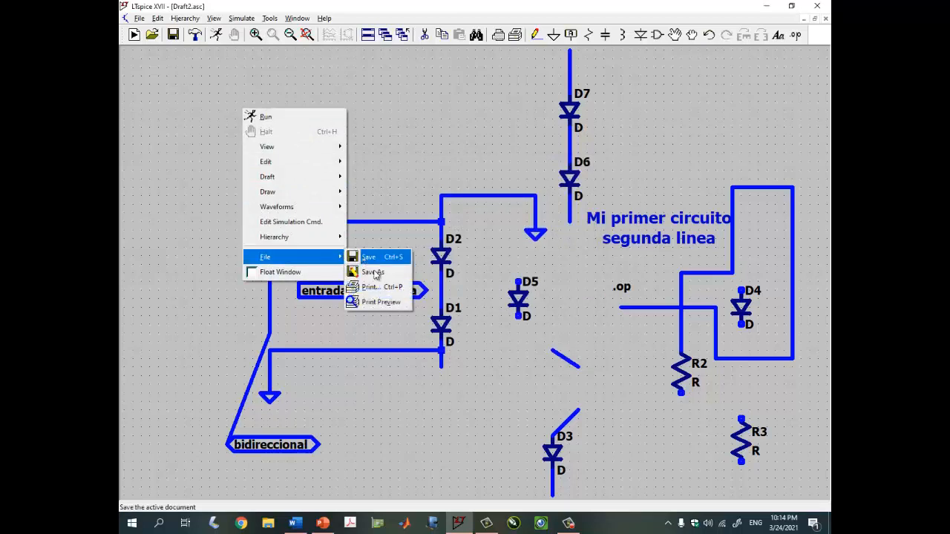
click(393, 162)
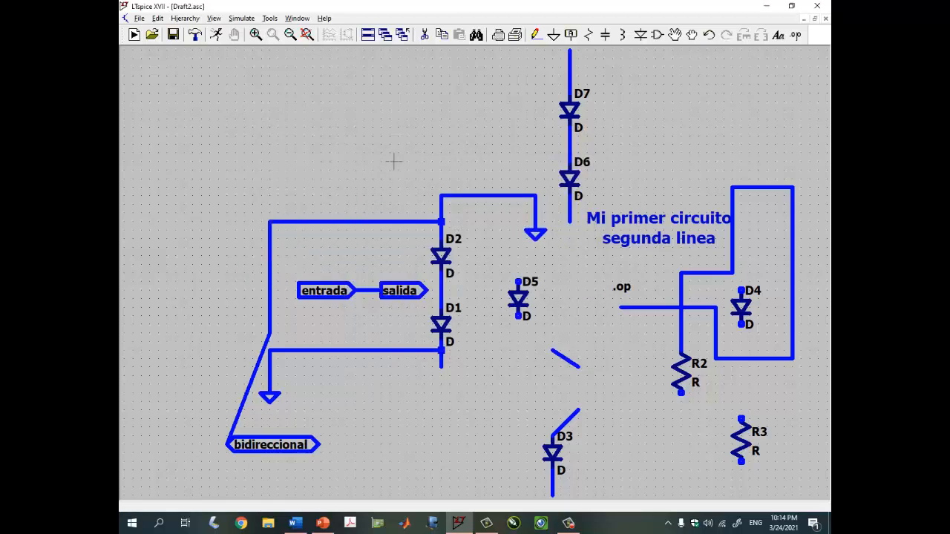
click(139, 18)
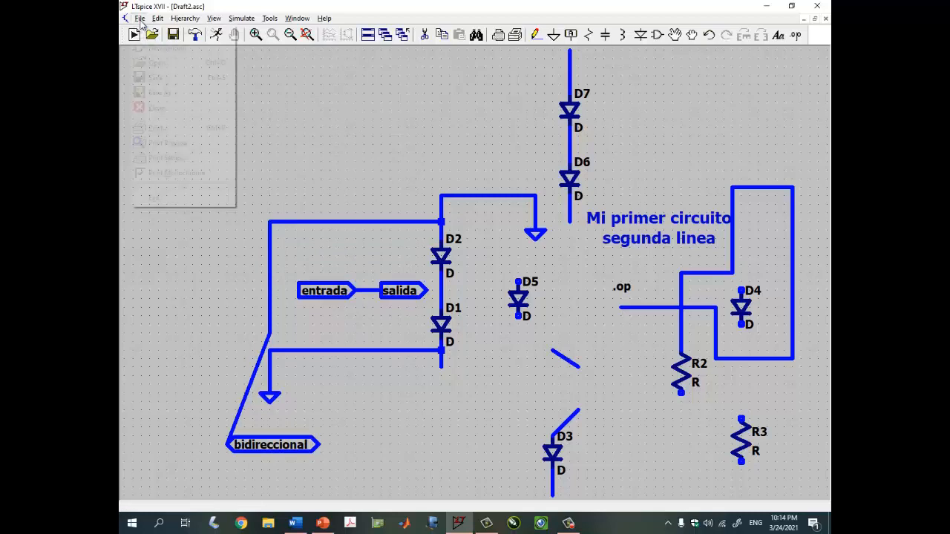
click(381, 130)
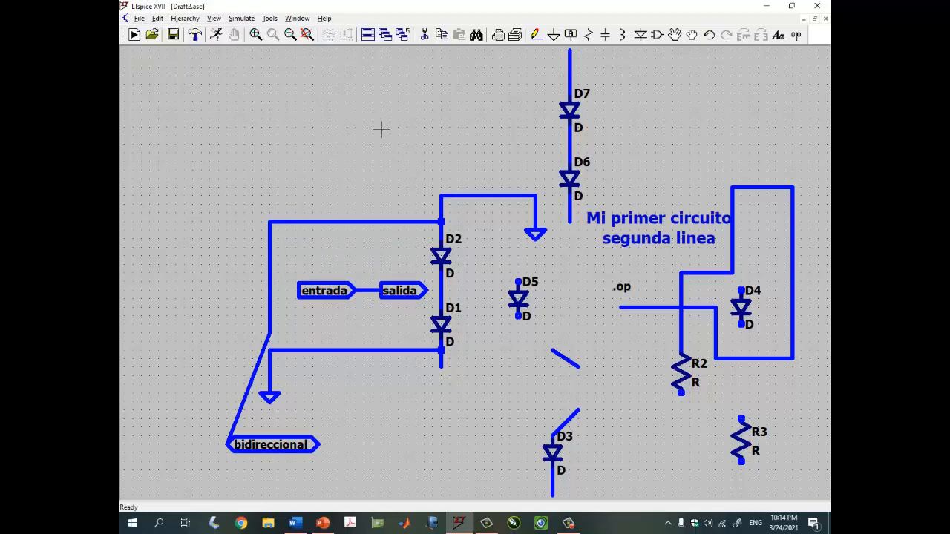
scroll(392, 172, down, 2)
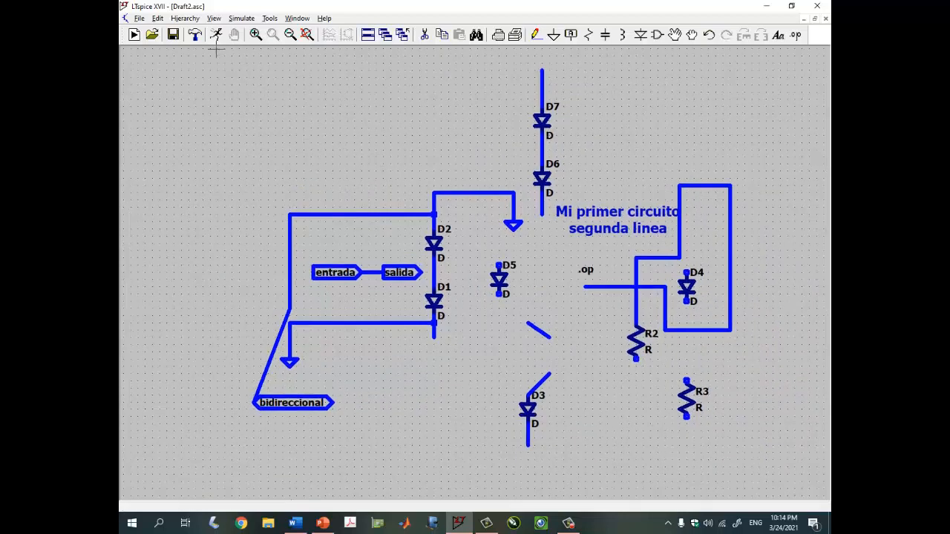
click(271, 19)
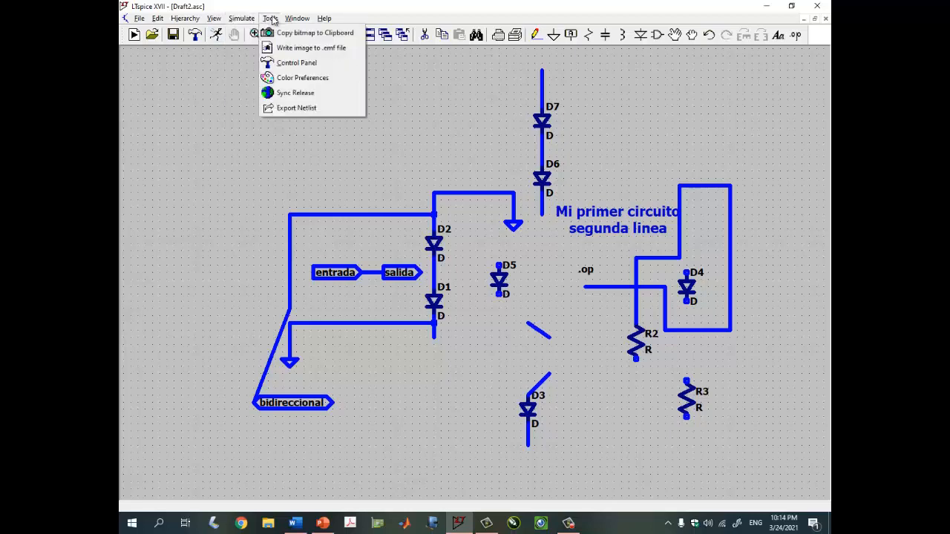
mouse_move(251, 23)
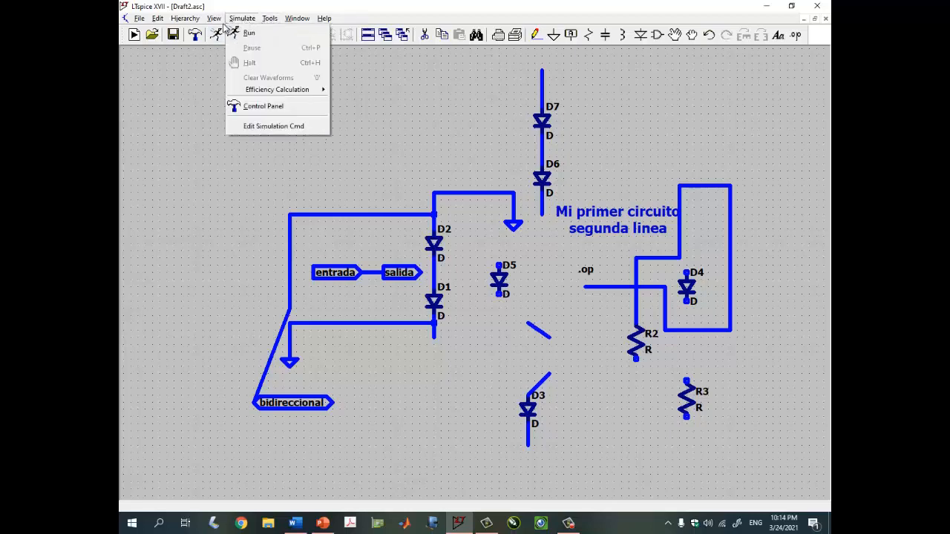
- Review the Control Panel's compression, save defaults, SPICE and drafting options, and open the schematic color scheme for editing
click(197, 38)
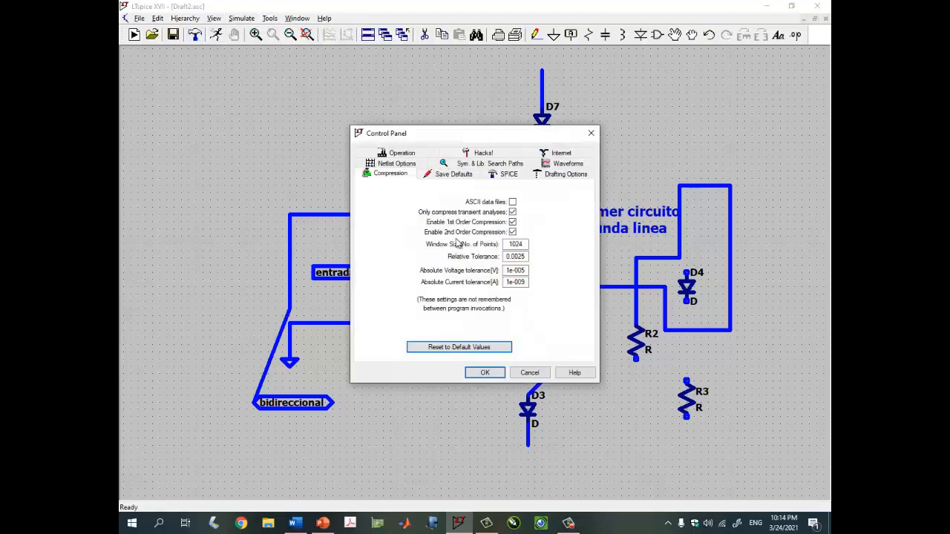
click(454, 176)
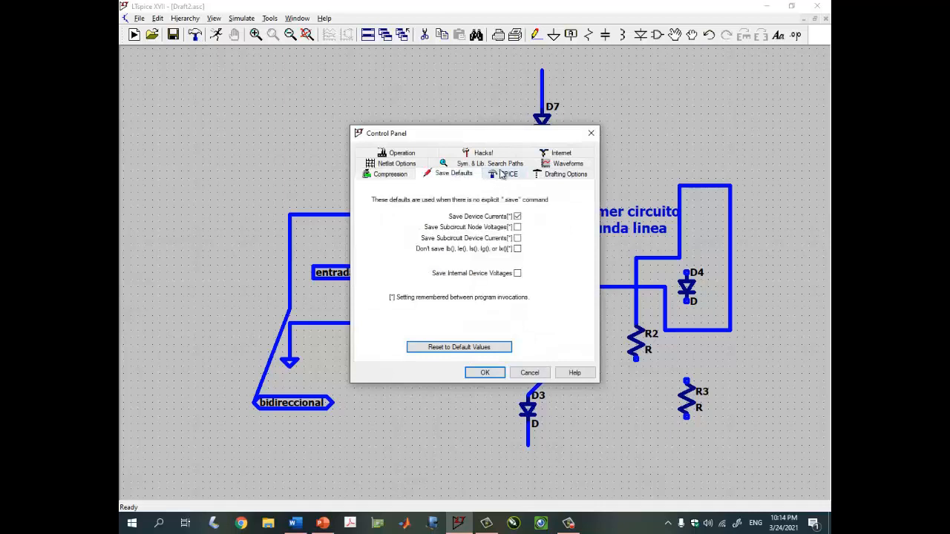
click(503, 174)
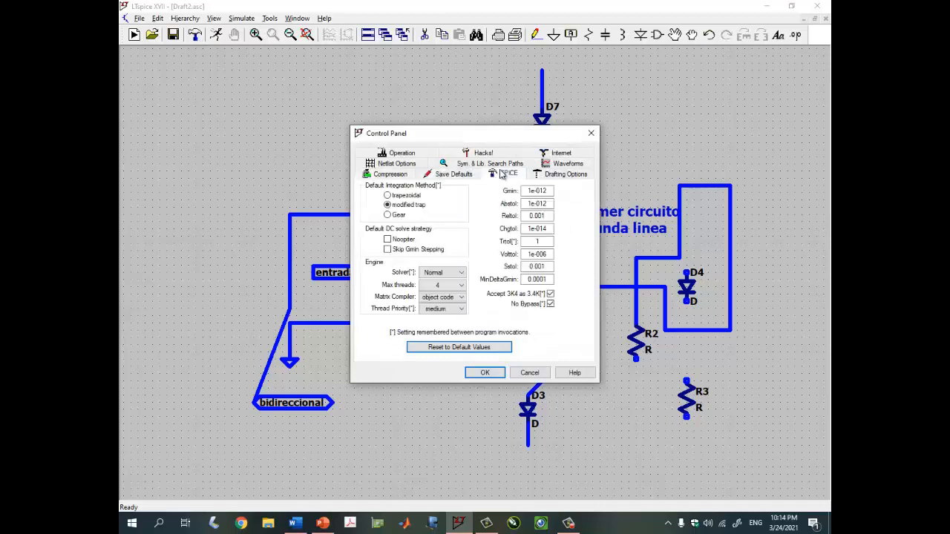
click(550, 173)
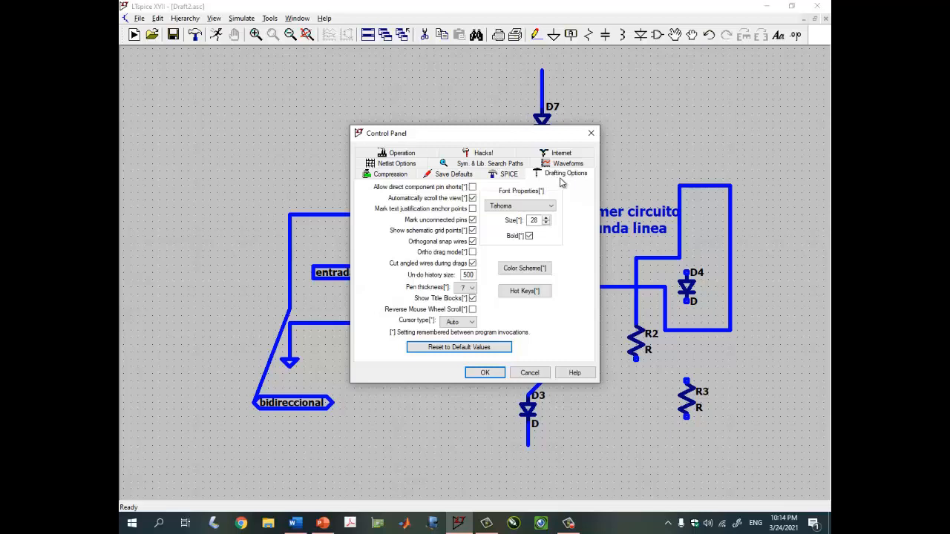
click(536, 272)
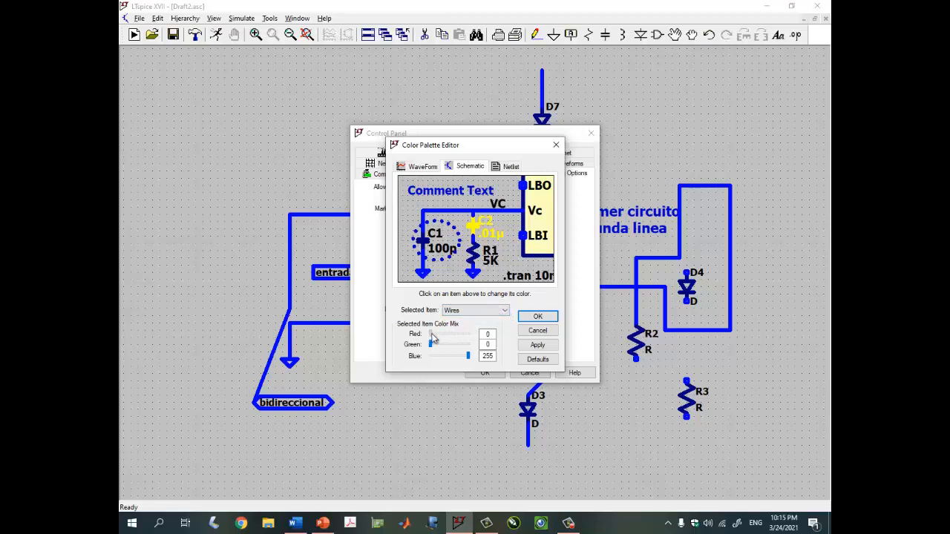
- Apply a wire color with its red component at 251, and restore and apply the default wire color
drag(439, 338, 468, 338)
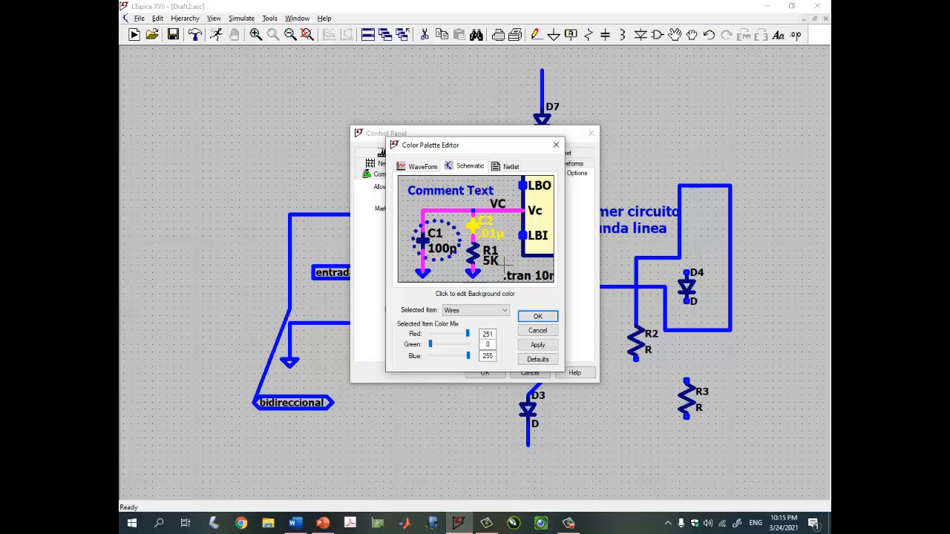
click(541, 346)
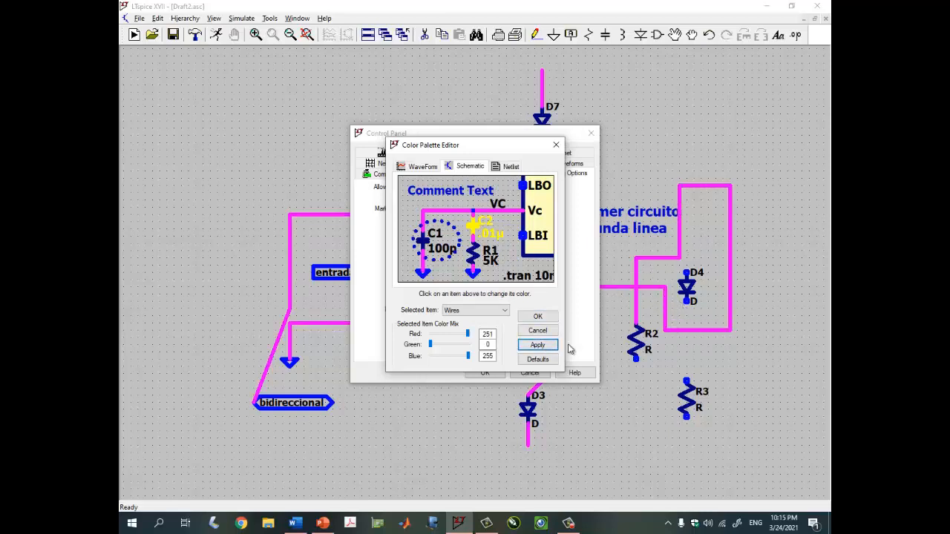
click(542, 364)
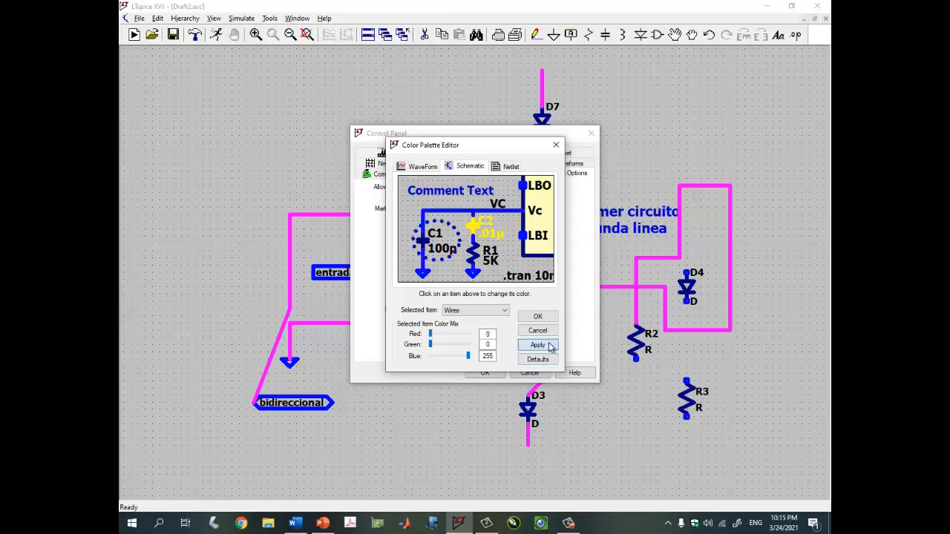
click(540, 344)
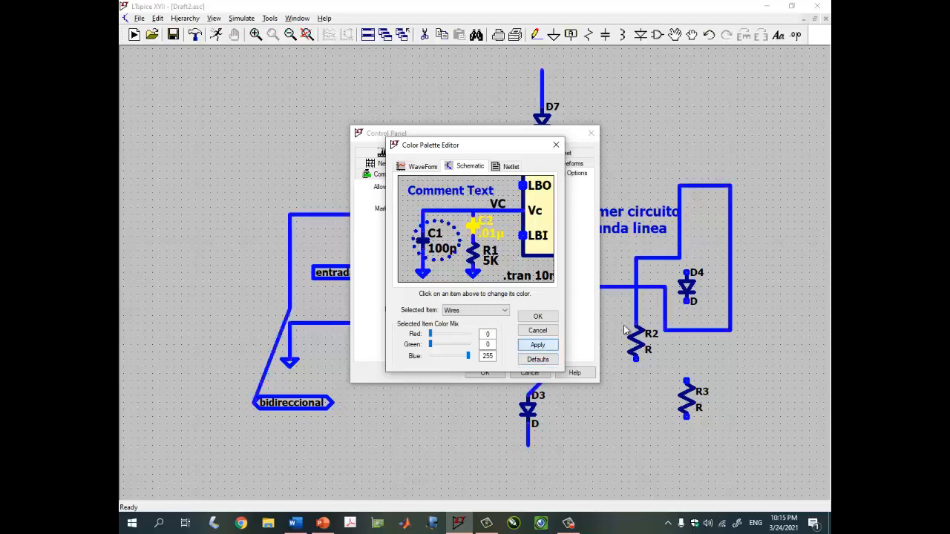
- Try a junction color with red 214, green 71 and blue 131, and restore the default colors
click(502, 311)
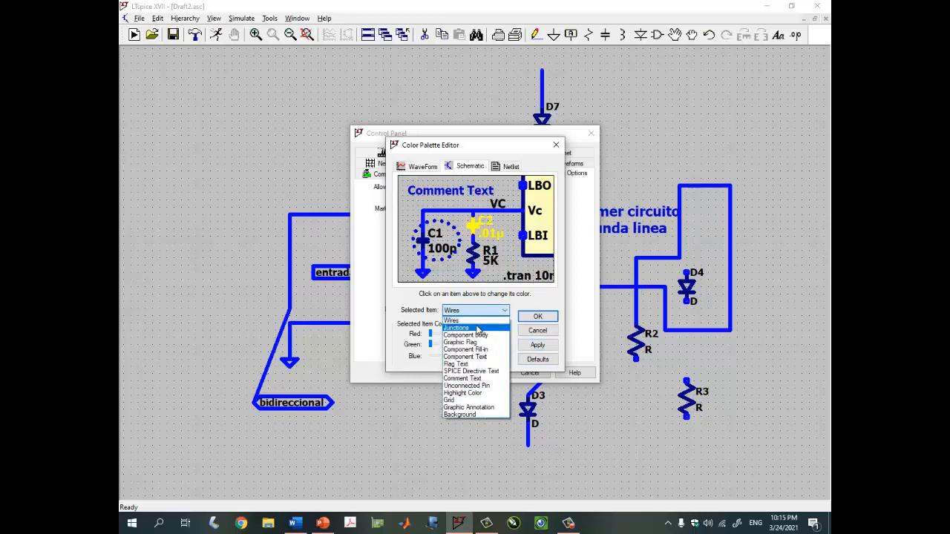
click(477, 328)
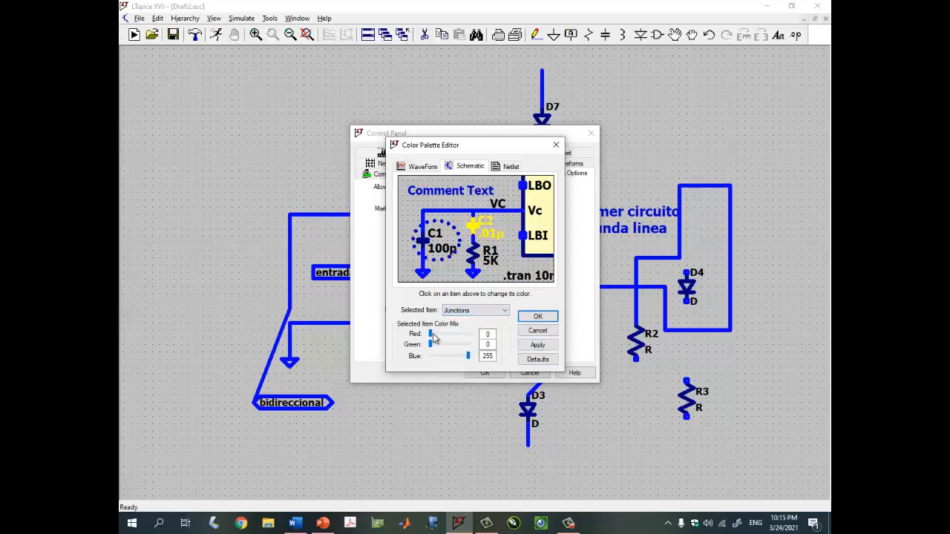
drag(434, 337, 466, 339)
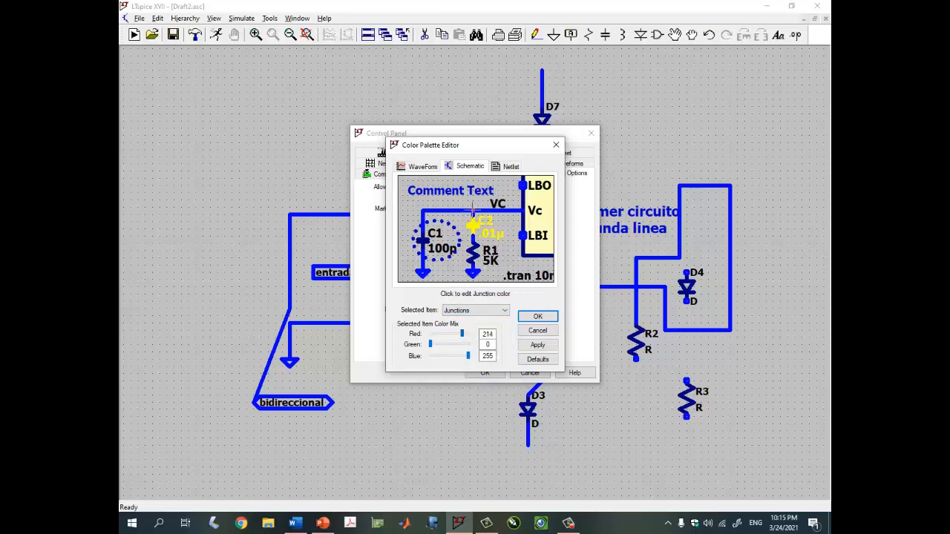
drag(430, 345, 446, 344)
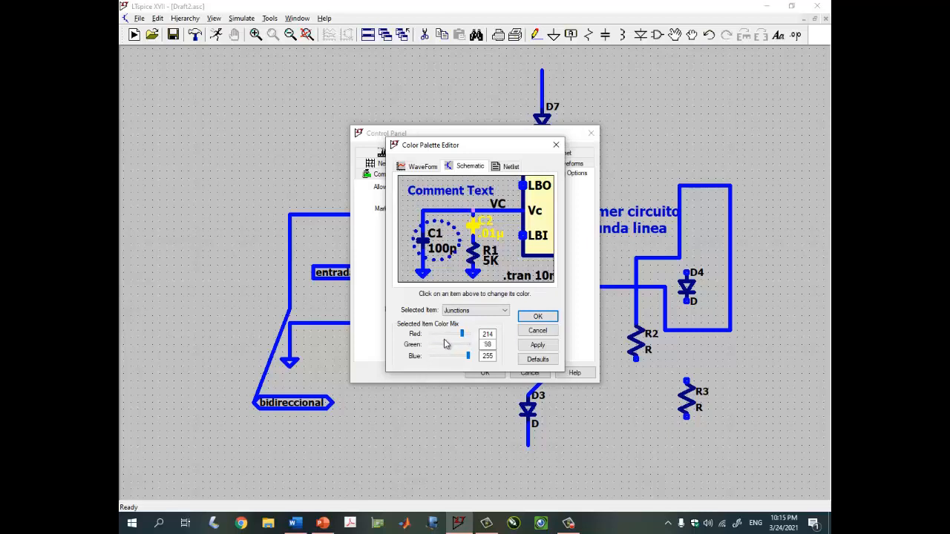
drag(444, 346, 441, 346)
drag(467, 357, 449, 356)
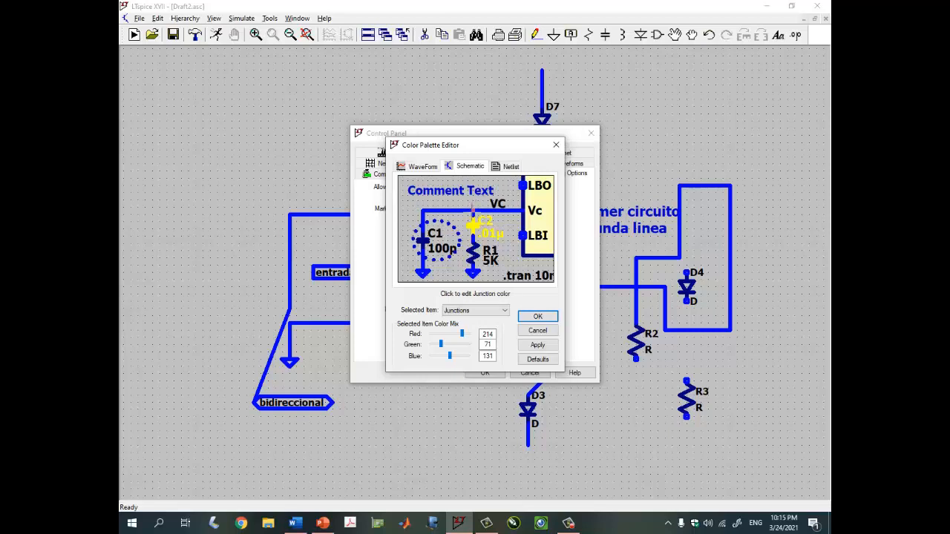
click(539, 360)
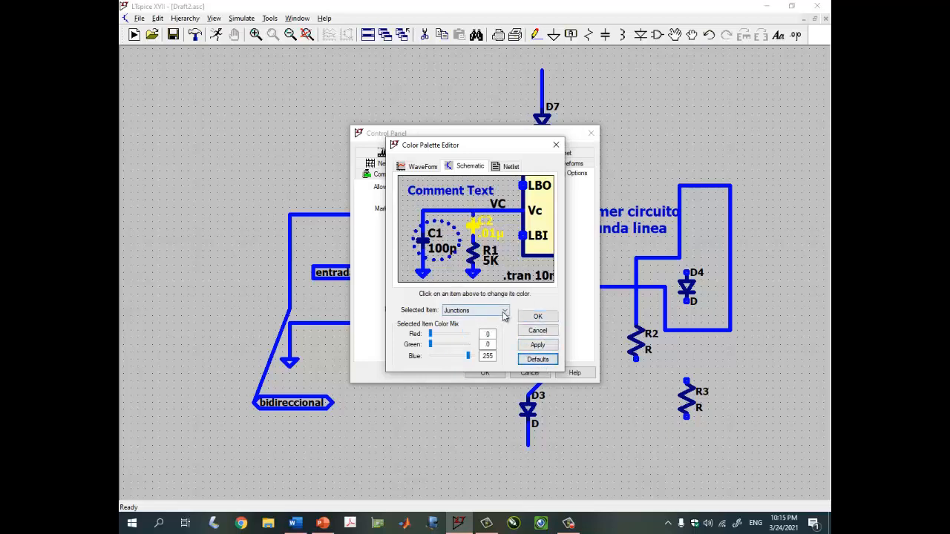
- Apply a component body color with red 199 and green 11 to the schematic, and restore the default colors in the palette
click(504, 311)
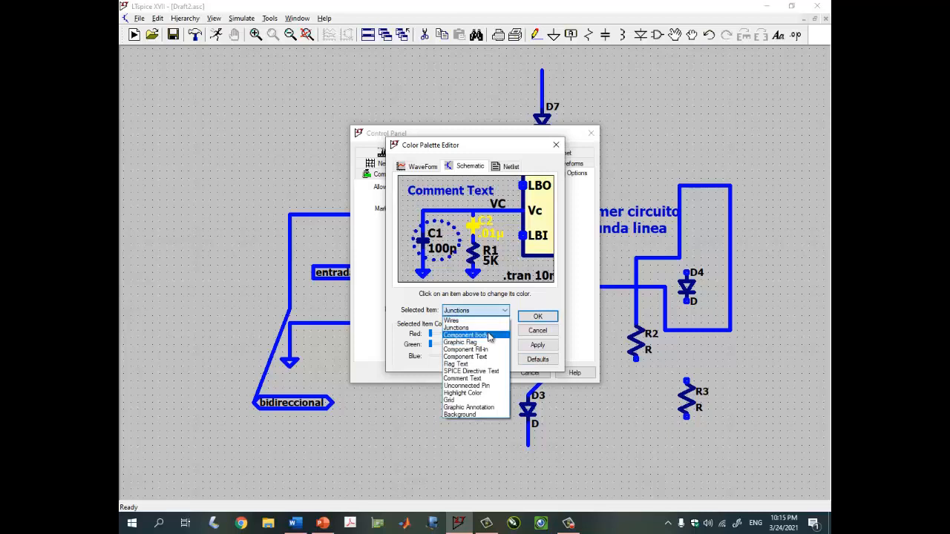
click(488, 334)
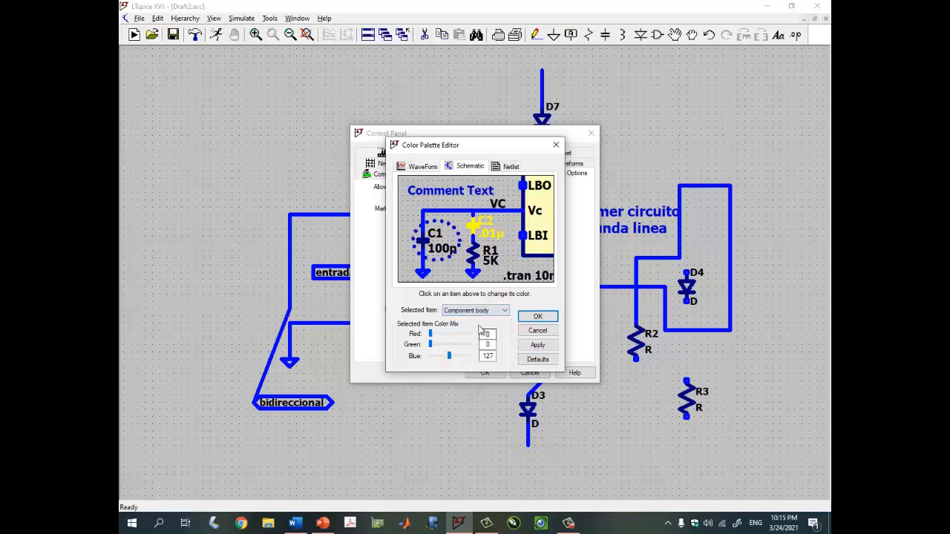
drag(437, 336, 461, 337)
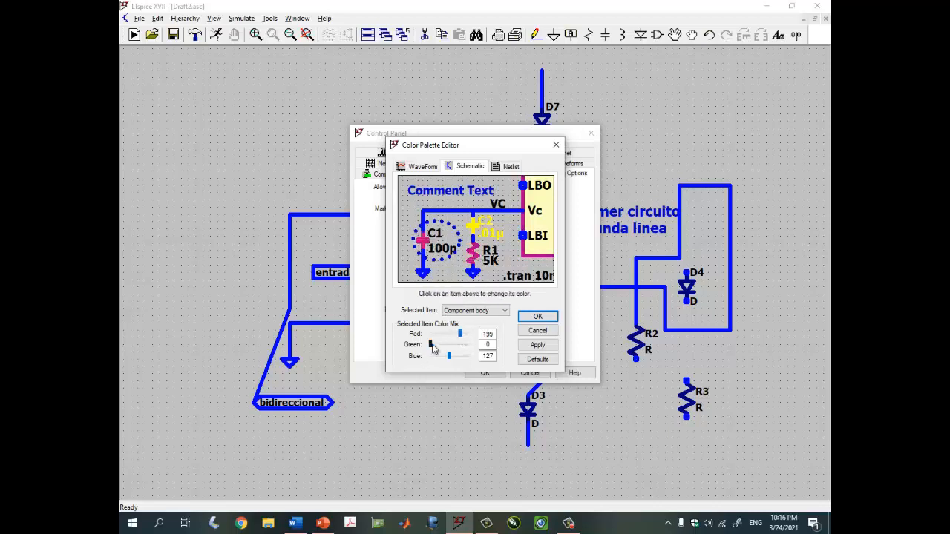
mouse_move(432, 345)
mouse_down()
mouse_move(447, 344)
mouse_move(437, 334)
mouse_up()
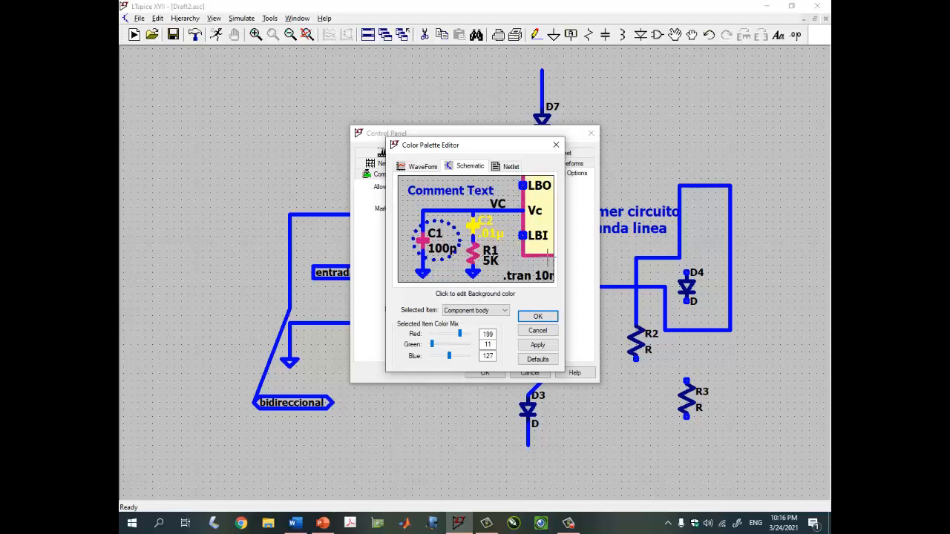
click(537, 345)
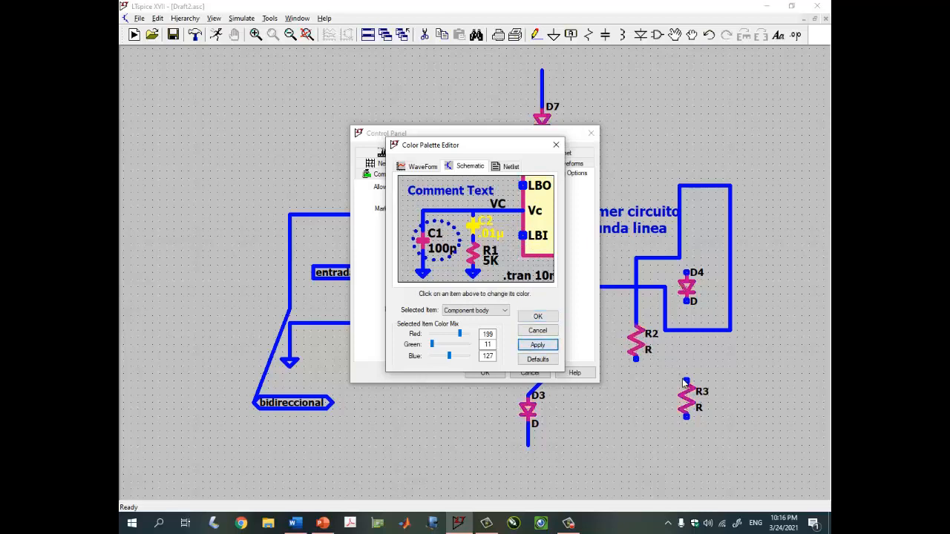
click(538, 359)
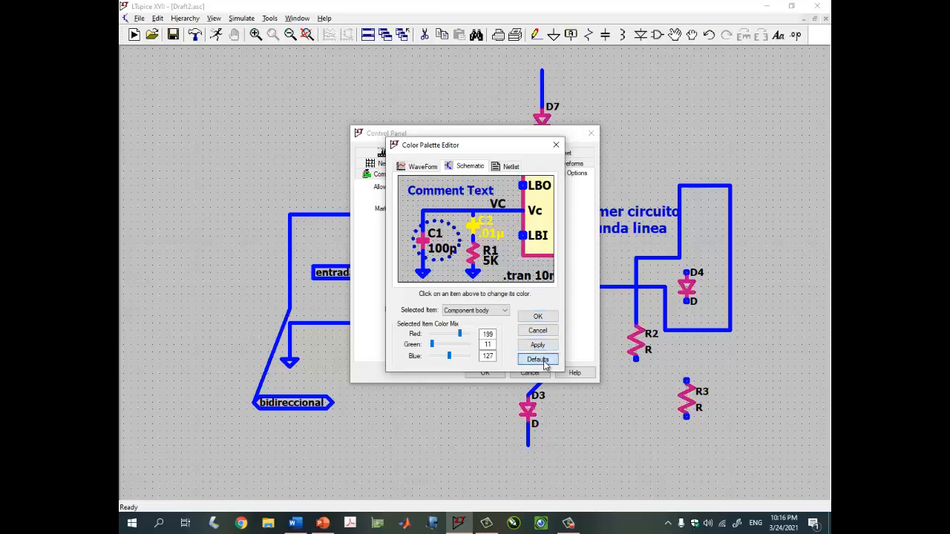
- Try a graphic flag color with red 154 and green 60, and restore the default colors
click(504, 315)
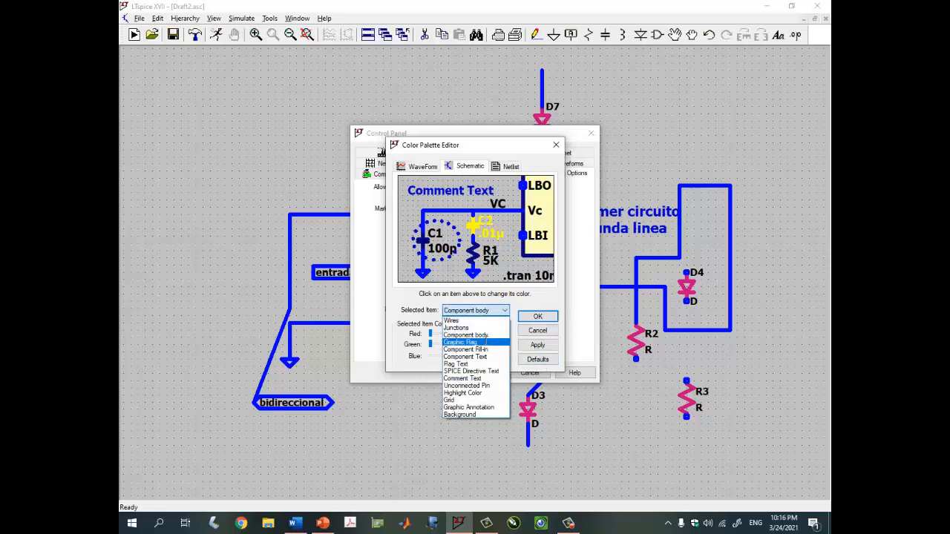
click(485, 342)
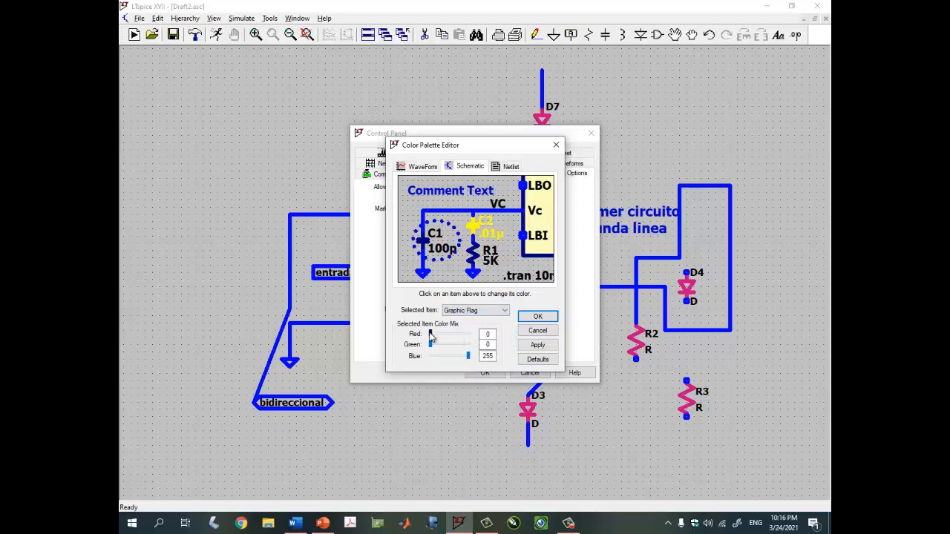
mouse_move(430, 335)
mouse_down()
mouse_move(464, 336)
mouse_move(440, 345)
mouse_up()
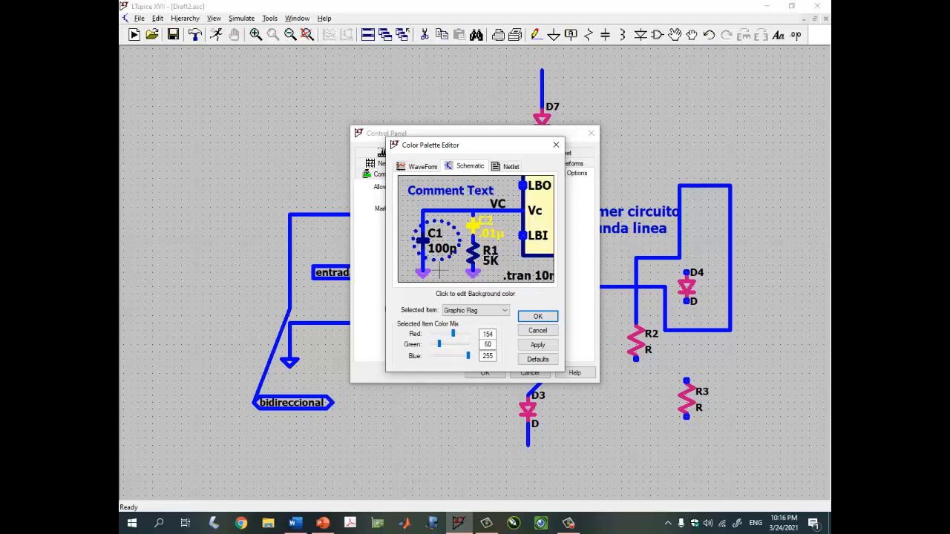
click(538, 359)
- Choose Component Fill-in as the item to recolor and try adjusting its red component
click(504, 311)
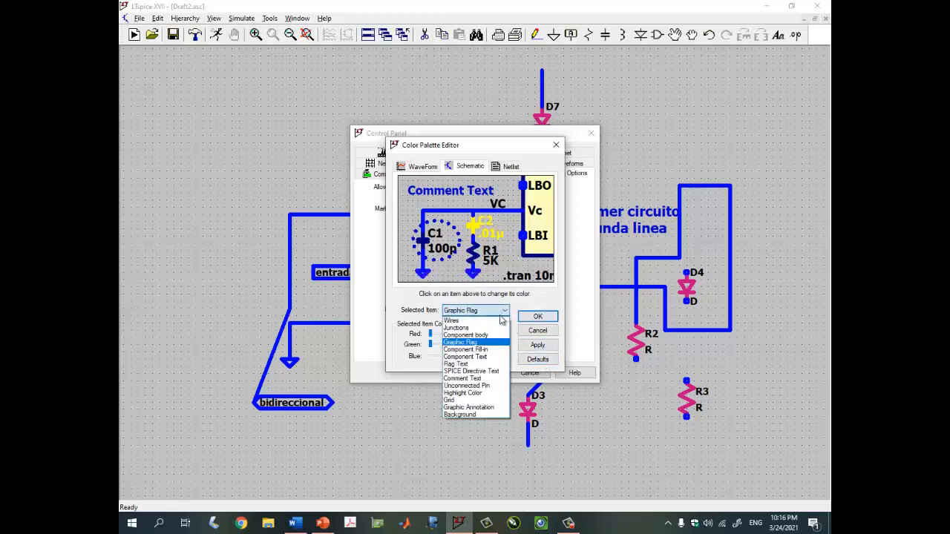
click(495, 355)
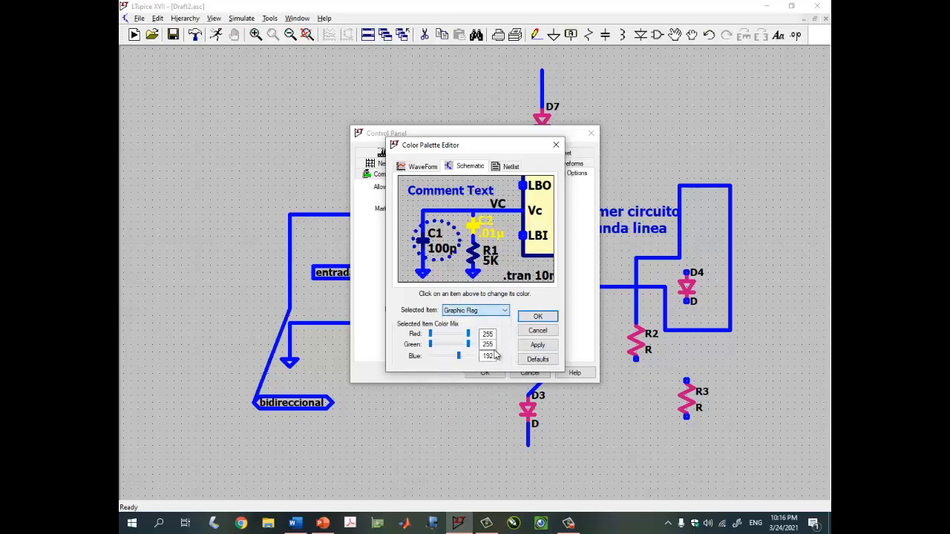
mouse_move(469, 336)
mouse_down()
mouse_move(449, 336)
mouse_move(479, 335)
mouse_up()
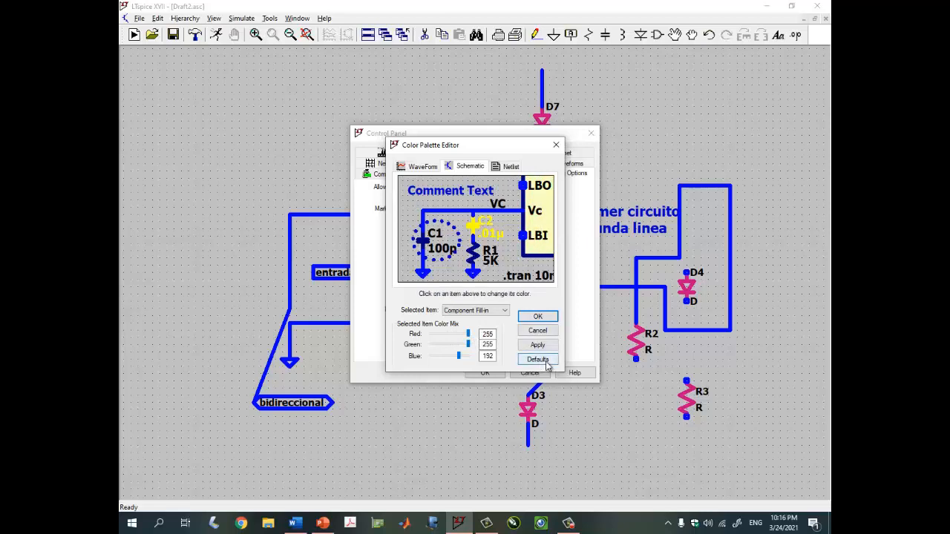
- Apply a component text color with red 150 and green 79 to the schematic, and restore the default colors in the palette
click(498, 311)
click(494, 357)
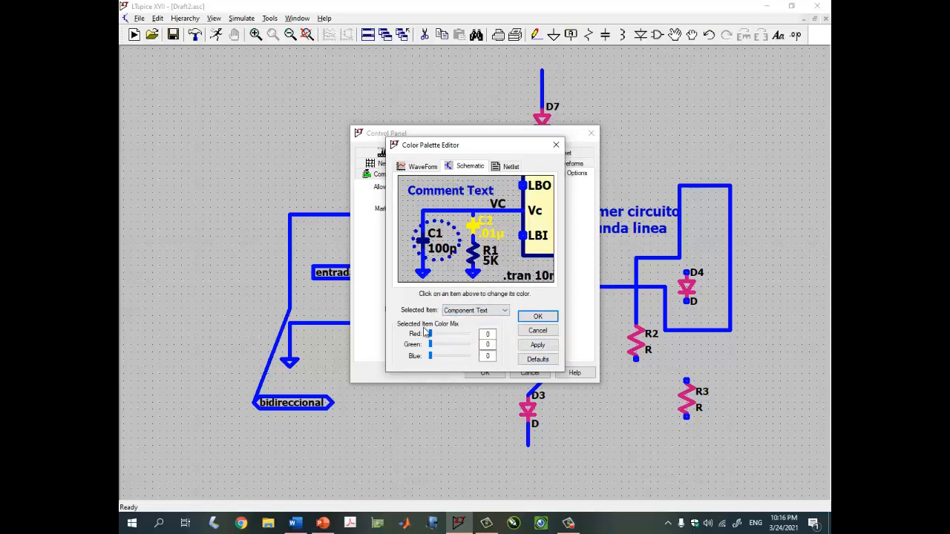
mouse_move(437, 336)
mouse_down()
mouse_move(464, 338)
mouse_move(453, 338)
mouse_up()
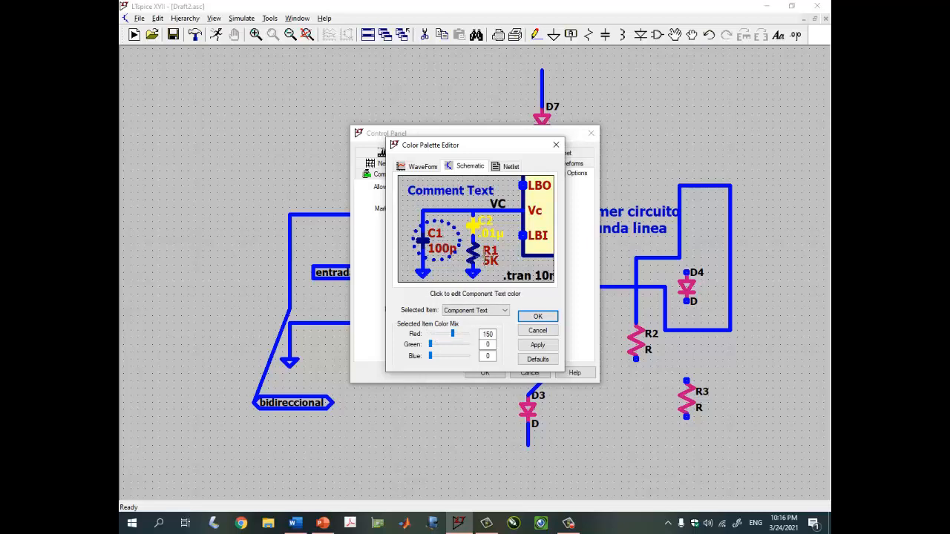
drag(432, 346, 443, 346)
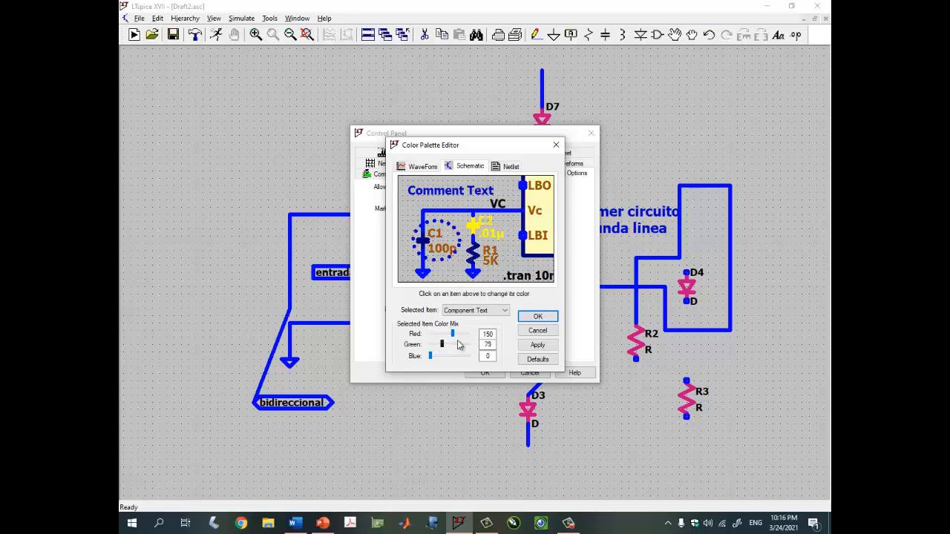
click(536, 347)
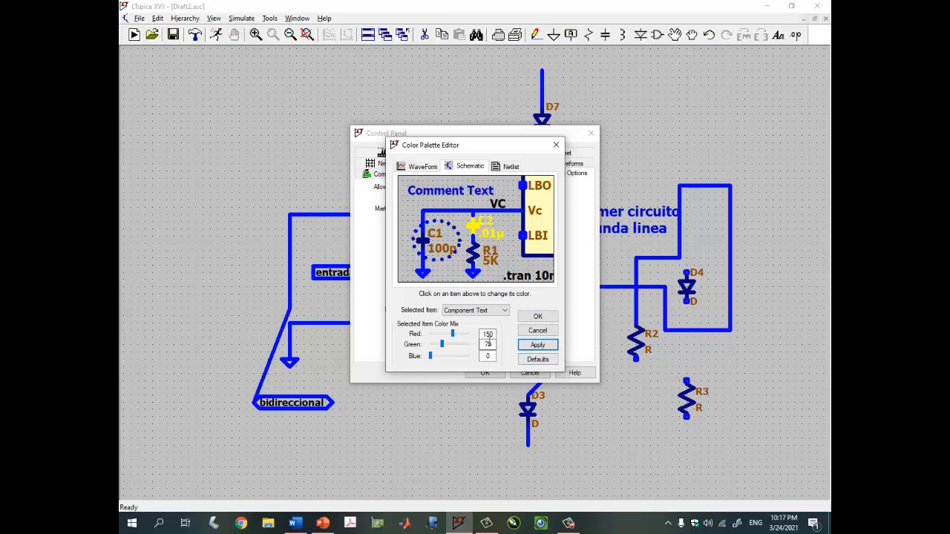
click(538, 360)
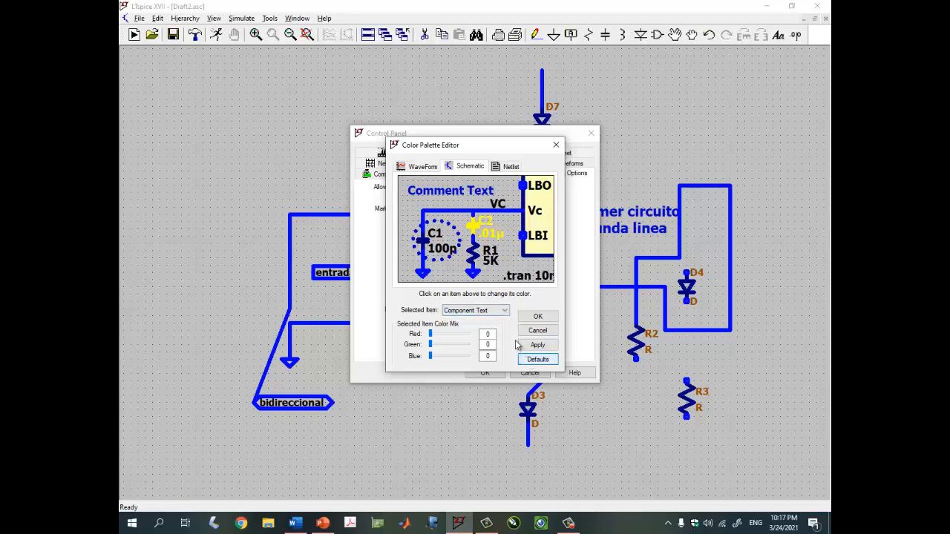
- Try a flag text color with its red component at 236, and restore the default colors
click(504, 314)
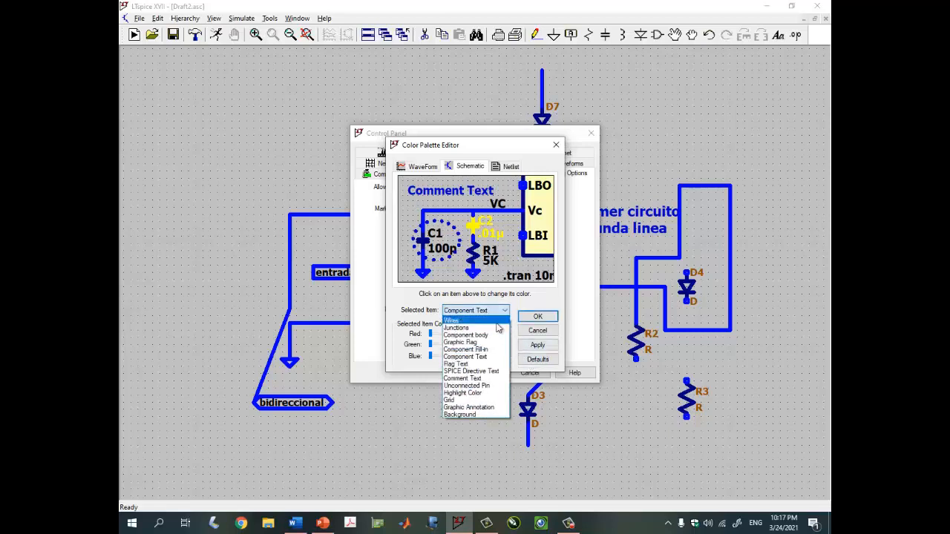
click(489, 363)
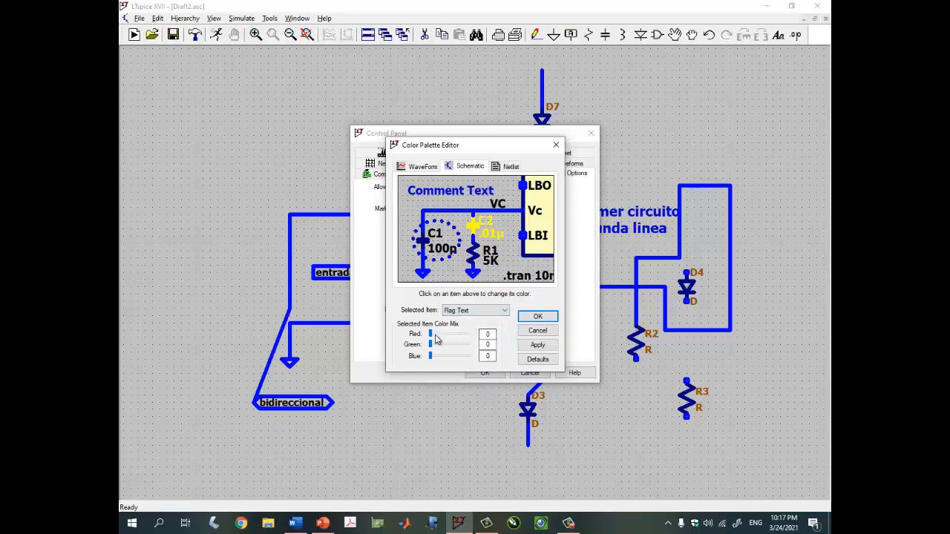
drag(437, 339, 465, 335)
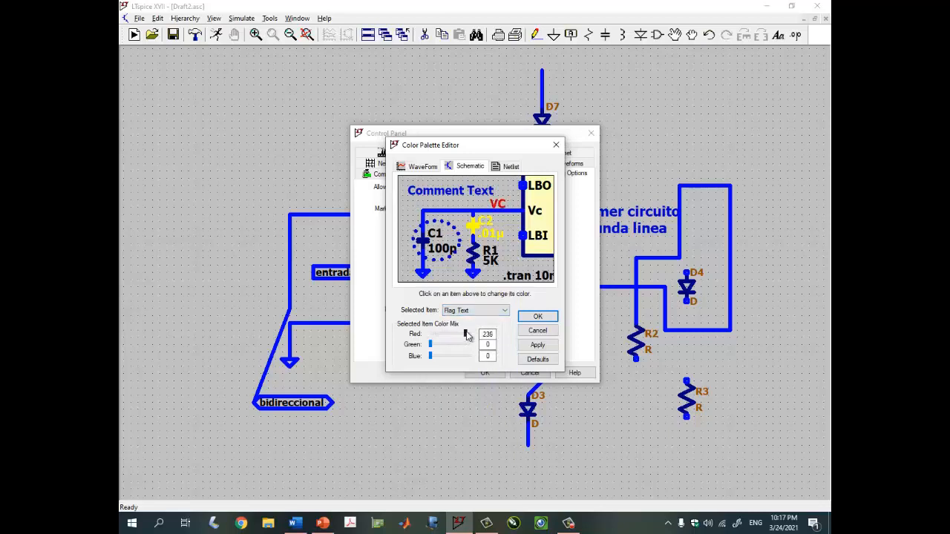
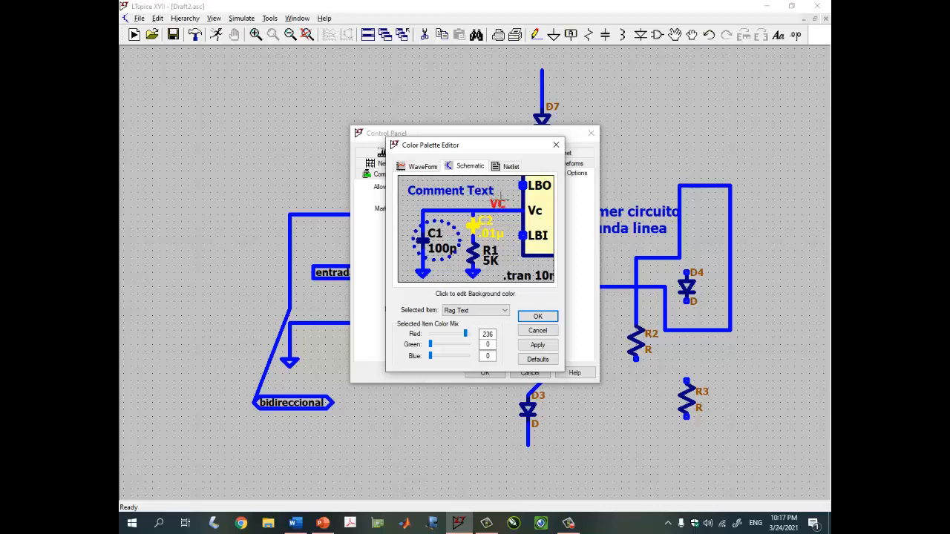
click(538, 359)
- Try a SPICE directive text color with its red component at 206, and restore the default colors
click(491, 312)
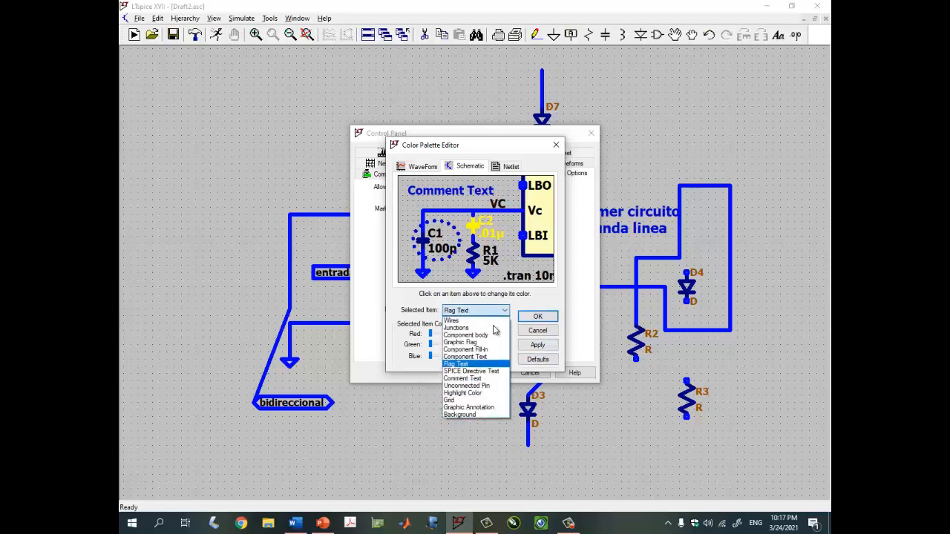
click(489, 372)
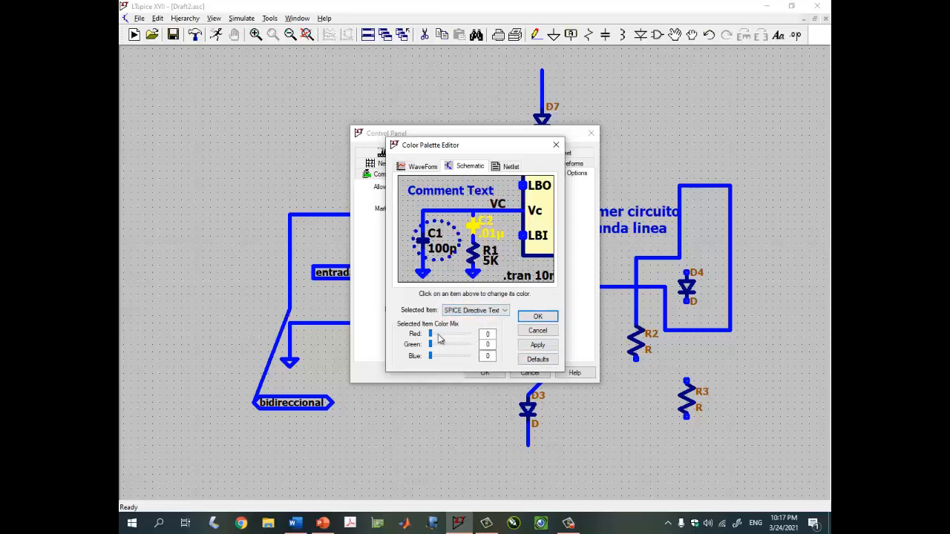
drag(433, 335, 461, 333)
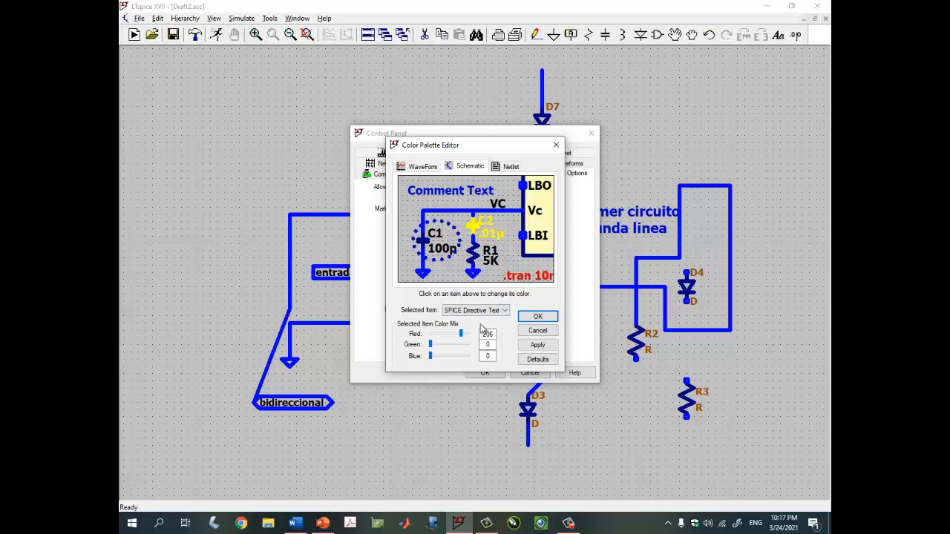
click(538, 360)
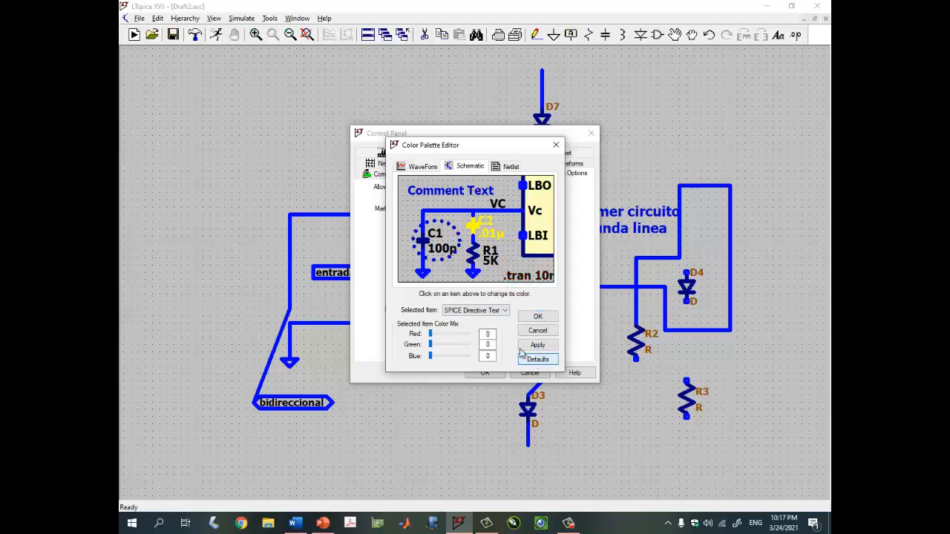
- Apply a comment text color with its red component at 221, and restore the default colors in the palette
click(504, 311)
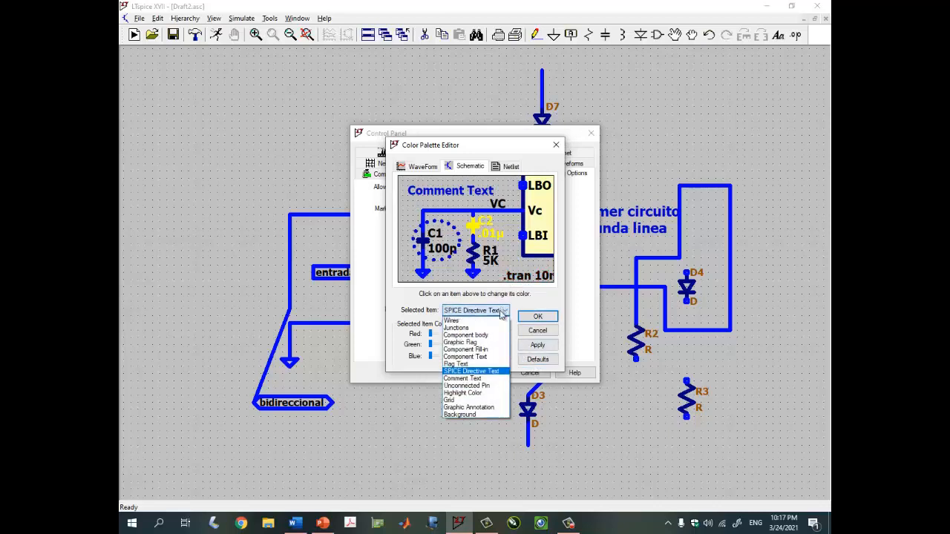
click(468, 379)
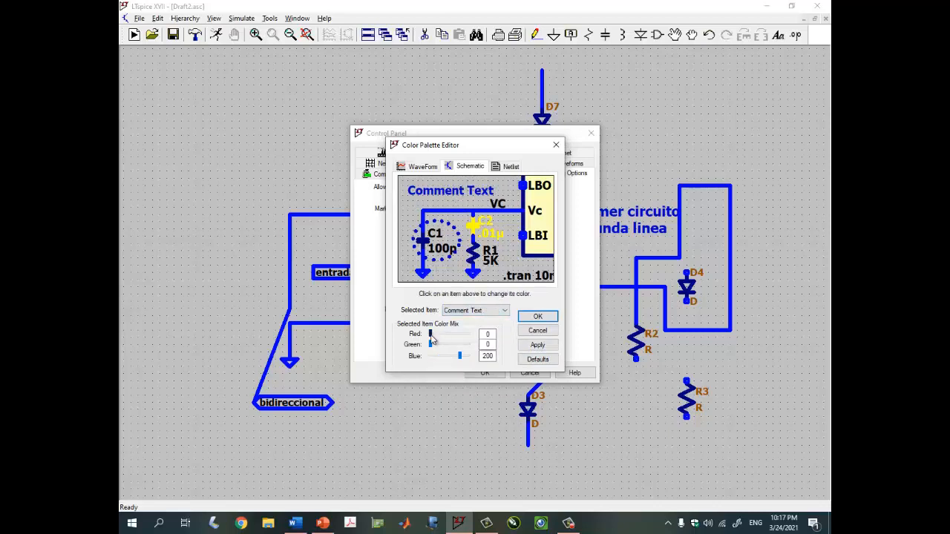
drag(431, 336, 463, 334)
click(537, 345)
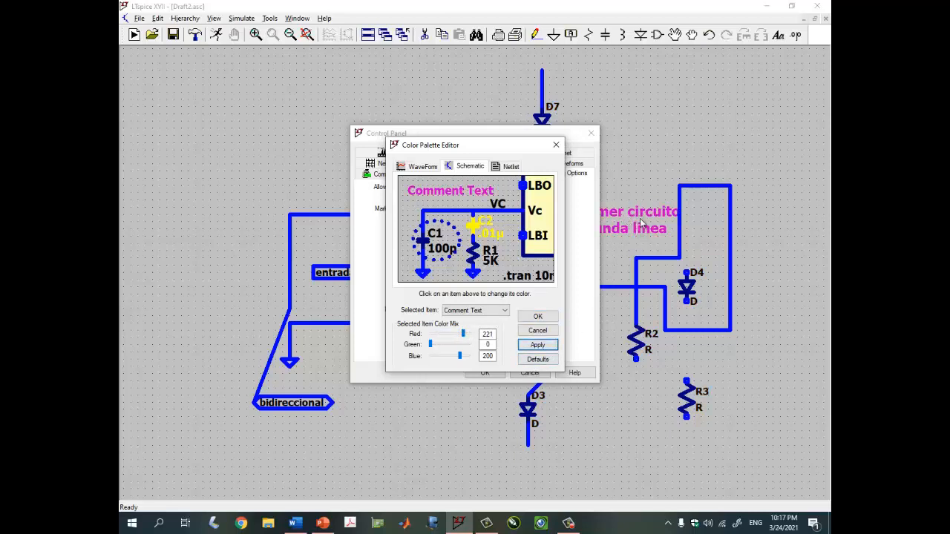
click(547, 361)
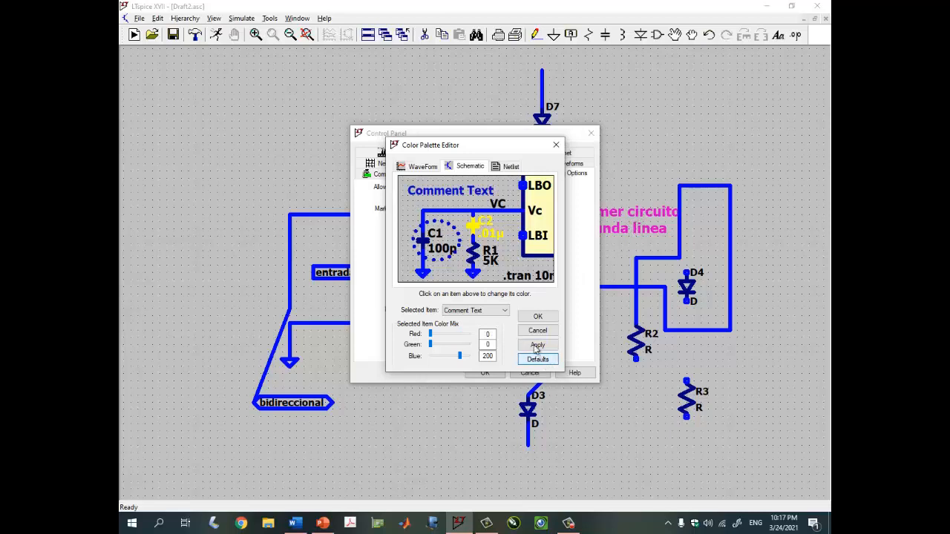
- Apply an unconnected pin color with its red component at 154, and reapply the default colors to the schematic
click(504, 310)
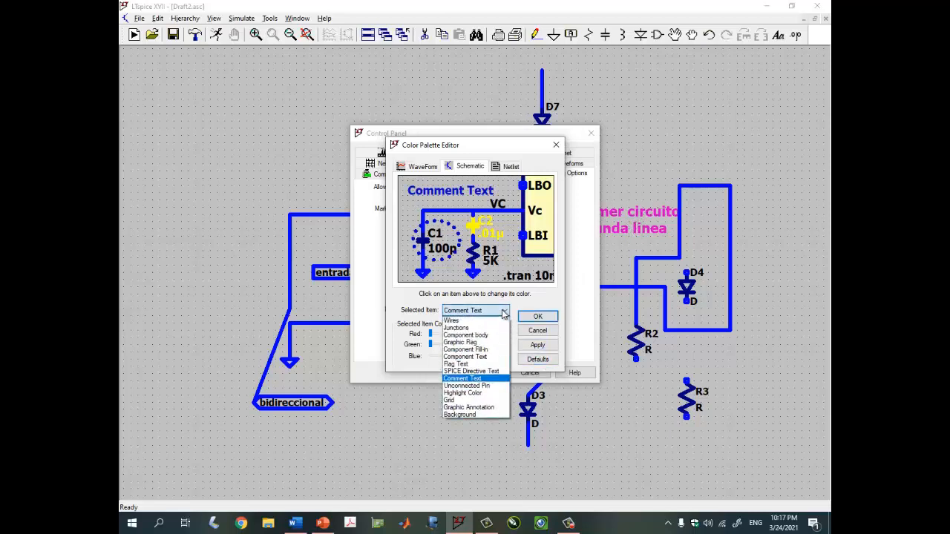
click(486, 386)
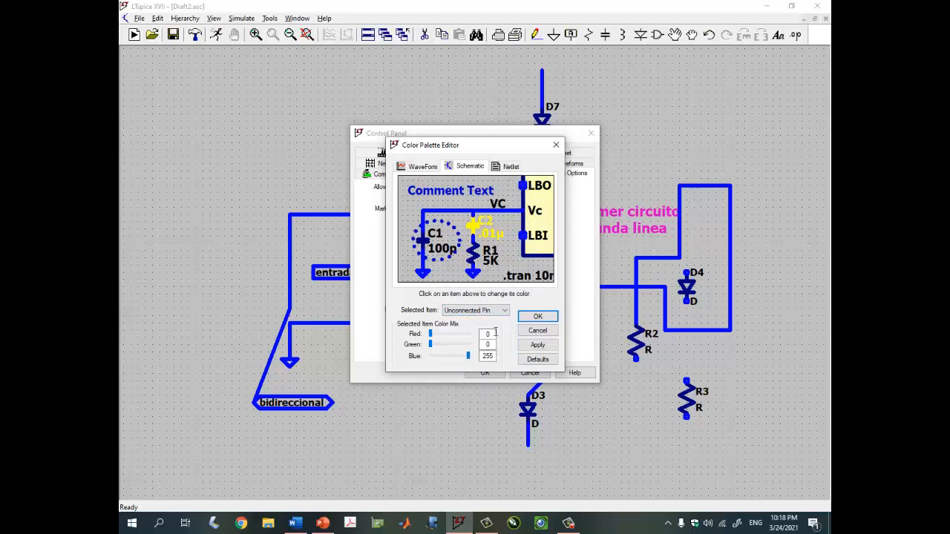
drag(445, 334, 455, 339)
click(538, 344)
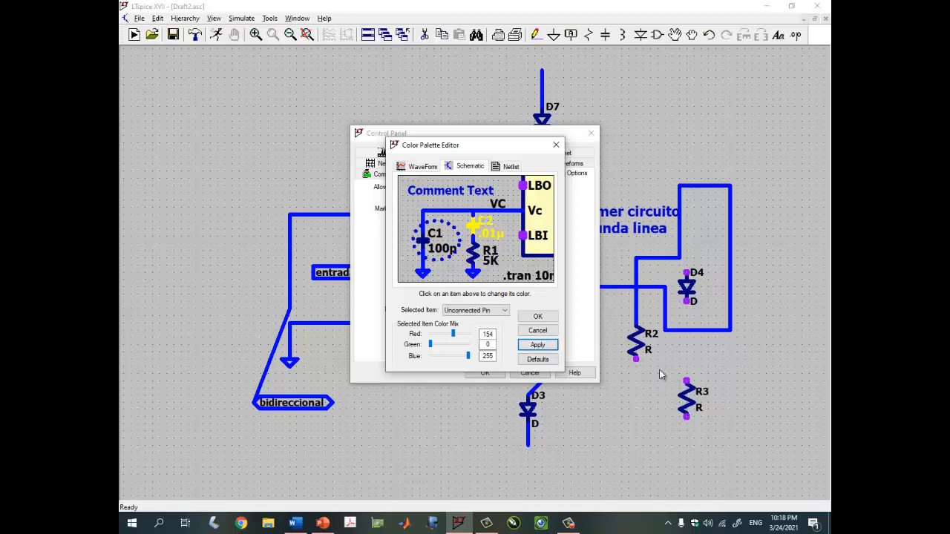
click(538, 359)
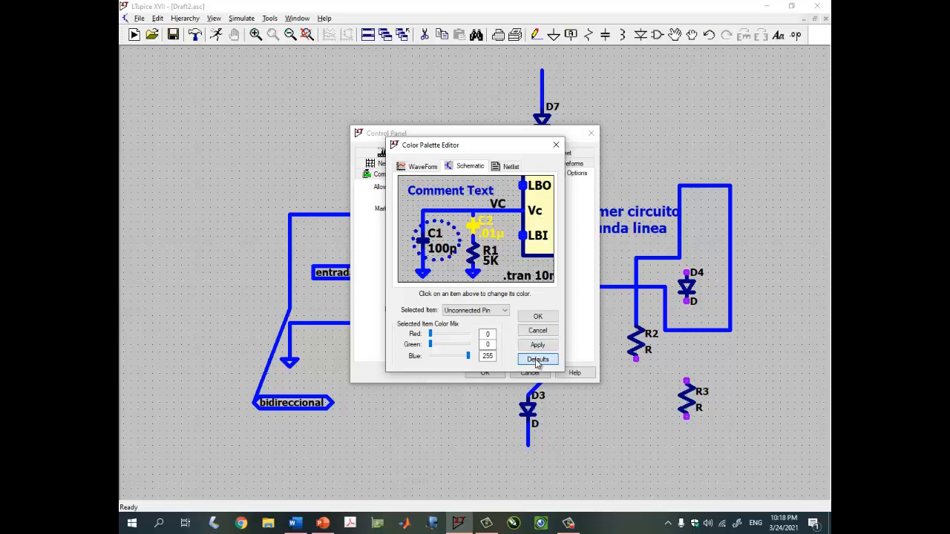
click(538, 345)
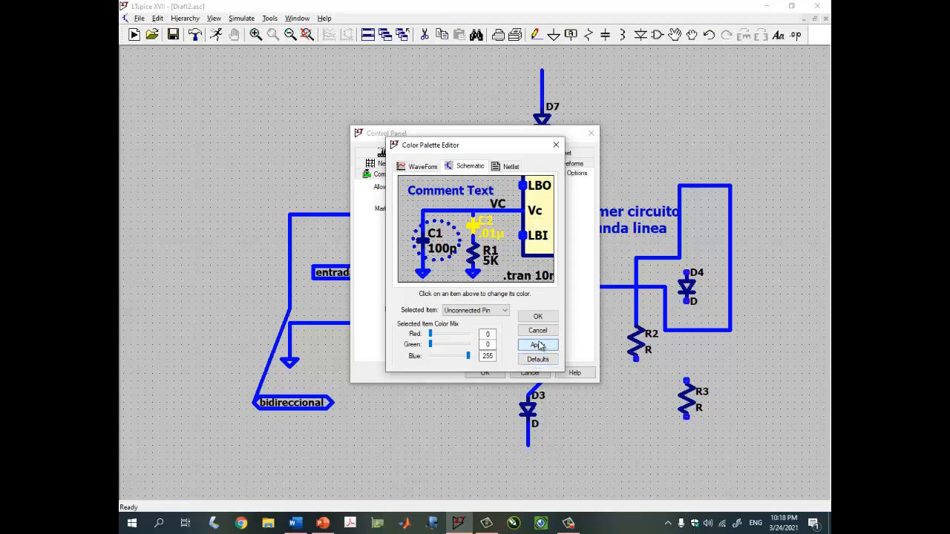
- Try a highlight color with its blue component at 98, and restore the default colors
click(505, 311)
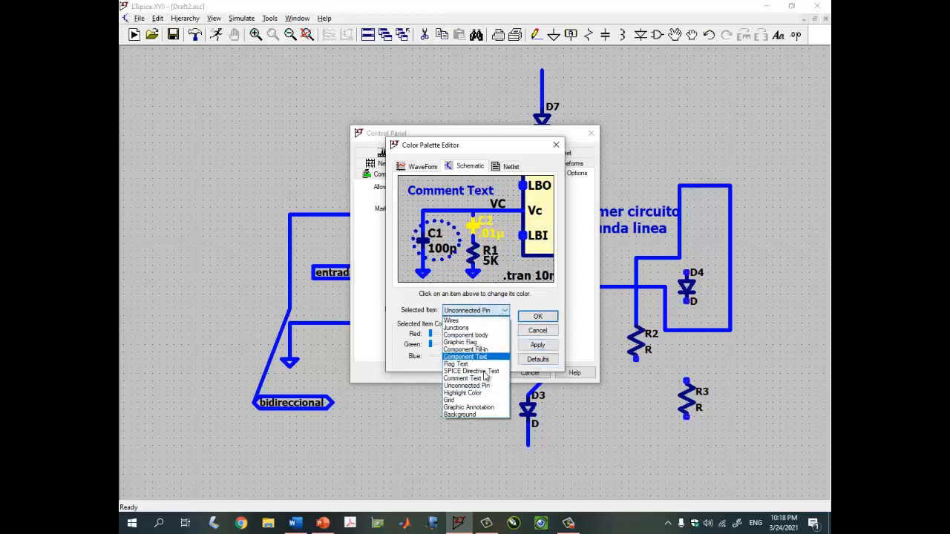
click(479, 394)
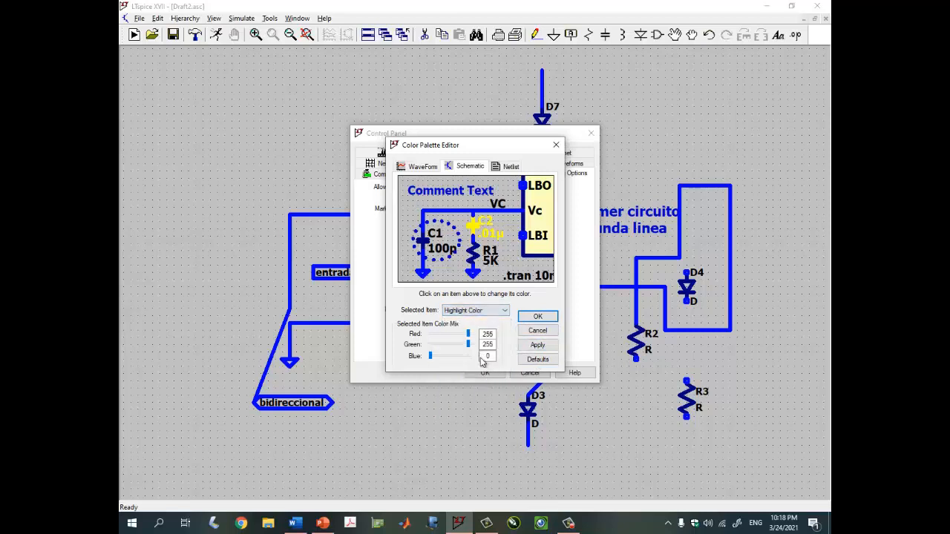
drag(431, 355, 455, 351)
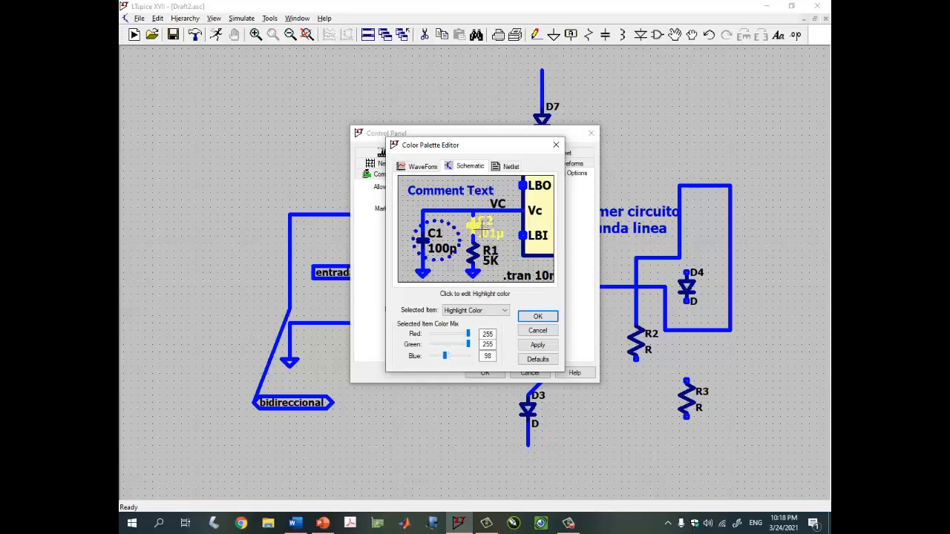
click(534, 359)
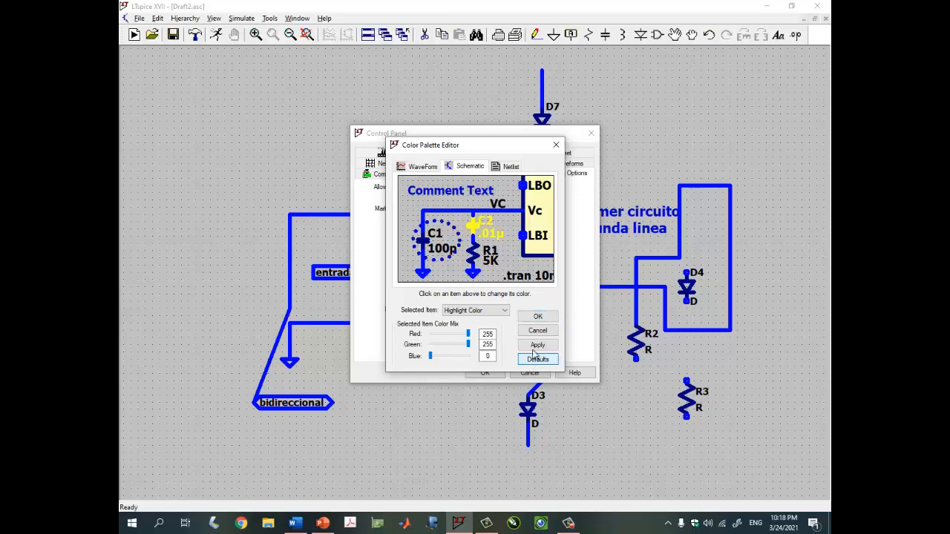
- Apply a grid color with its red component at 255 to the schematic, and restore the default colors in the palette
click(505, 311)
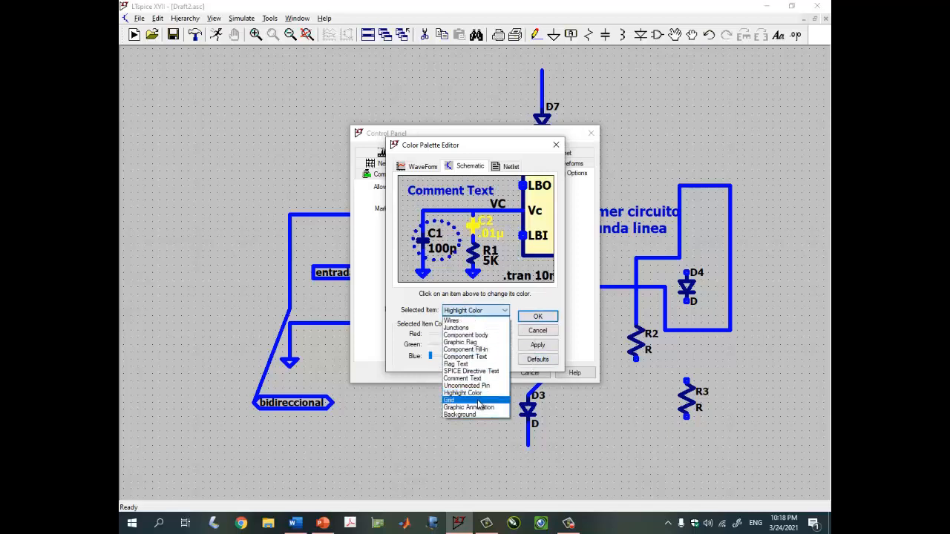
click(478, 399)
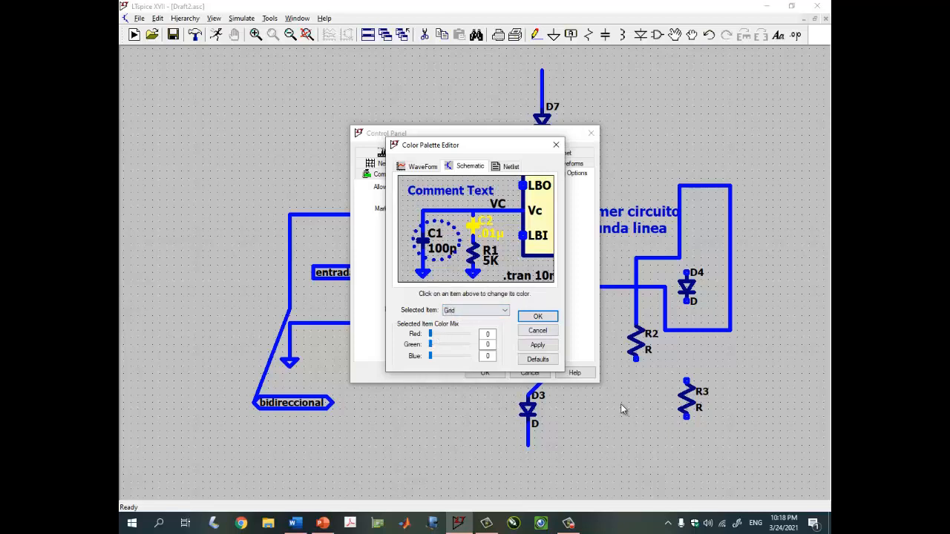
drag(430, 334, 423, 357)
click(540, 347)
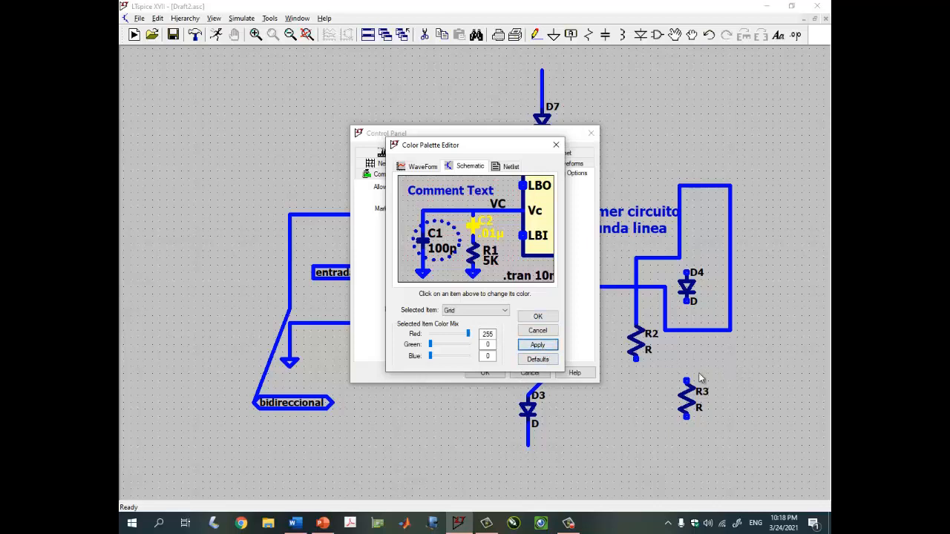
click(551, 360)
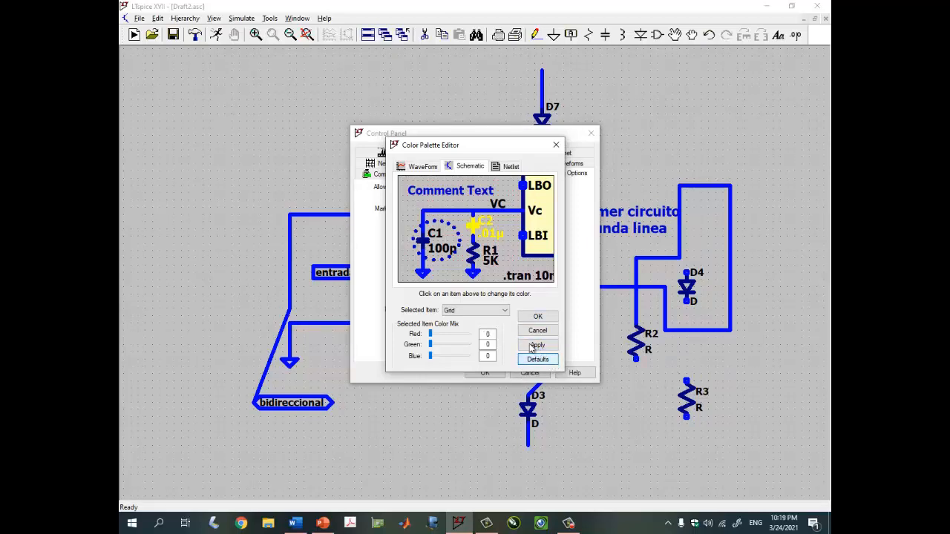
- Try a graphic annotation color with its red component at 165, and restore the default colors
click(506, 311)
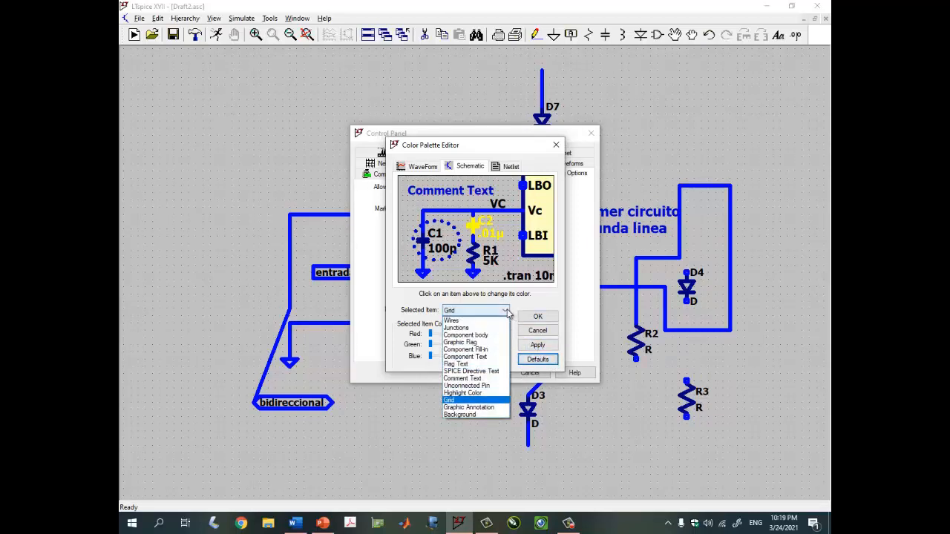
click(501, 409)
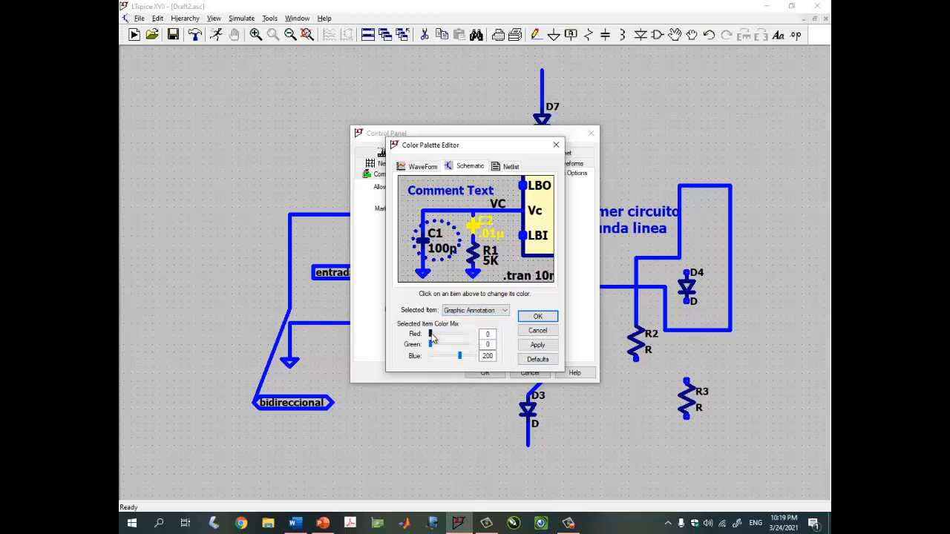
mouse_move(430, 334)
mouse_down()
mouse_move(468, 341)
mouse_move(457, 336)
mouse_up()
drag(459, 336, 454, 334)
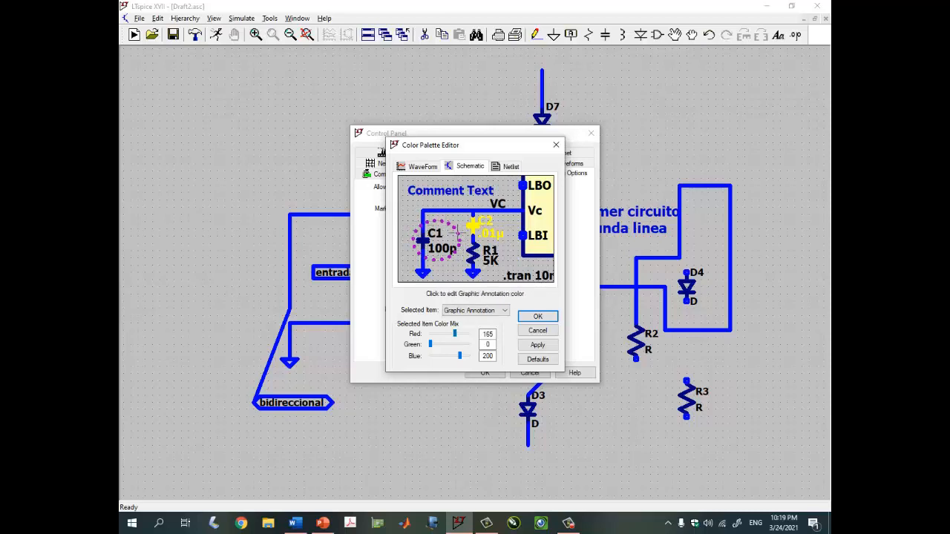
click(543, 363)
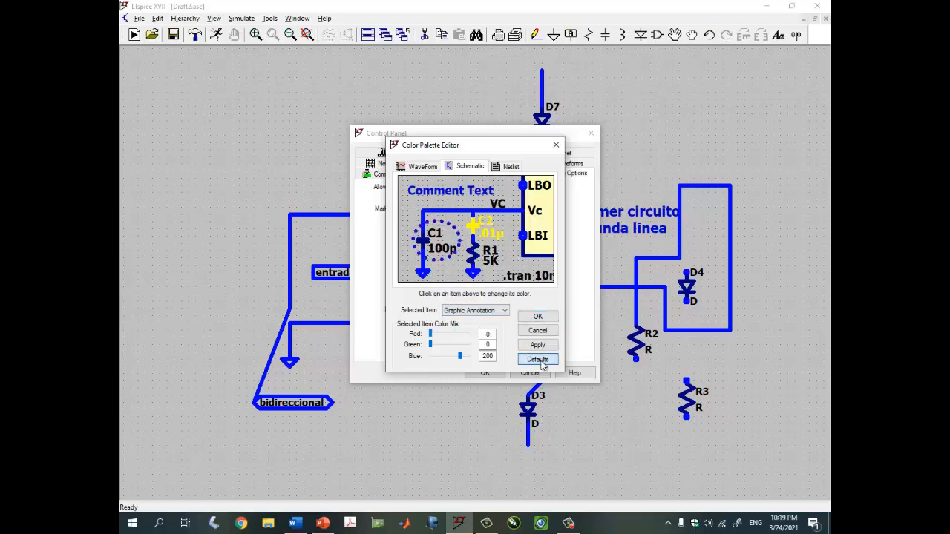
- Apply a cream schematic background color with red 255, green 255 and blue 243
click(505, 310)
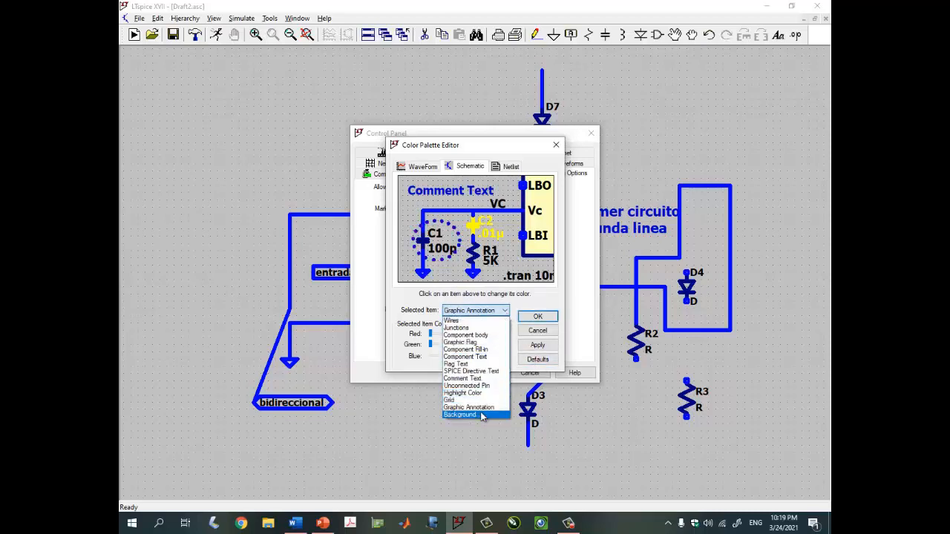
click(482, 414)
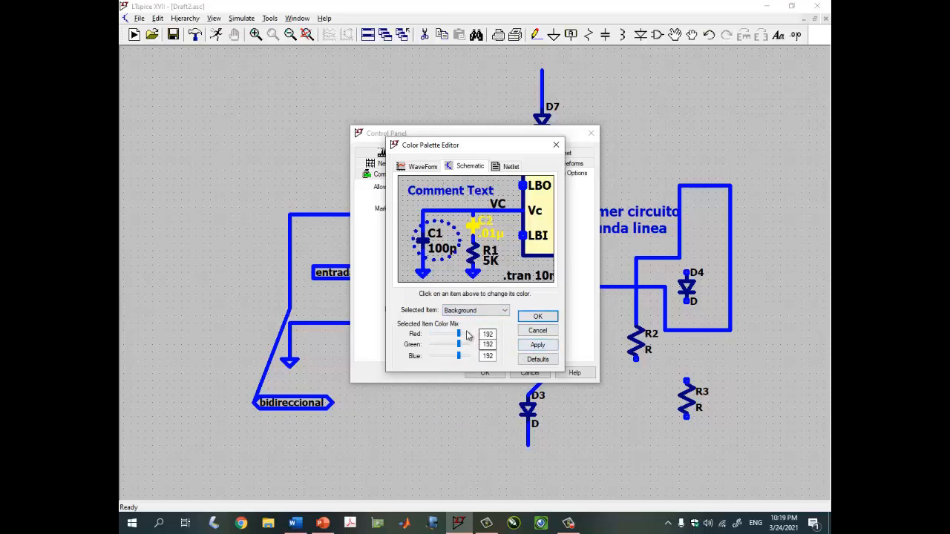
drag(459, 334, 466, 356)
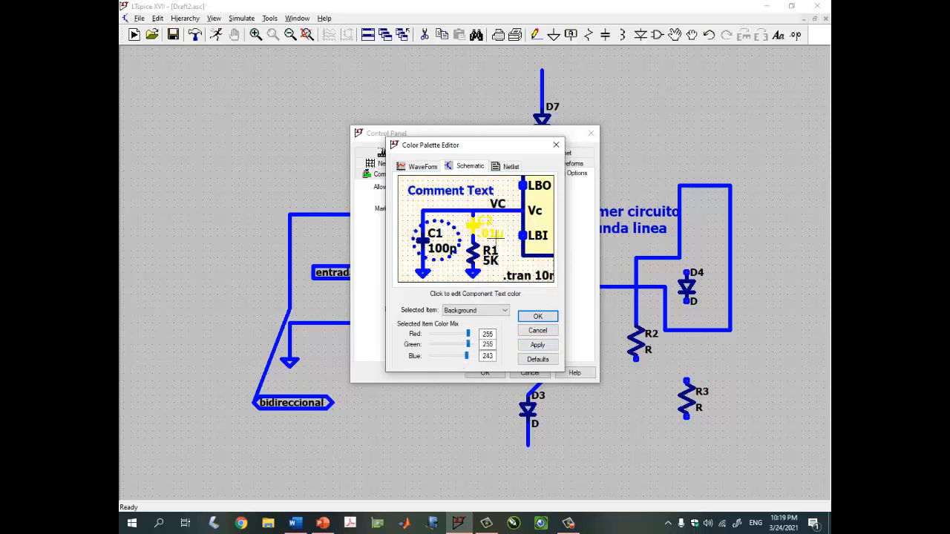
click(549, 347)
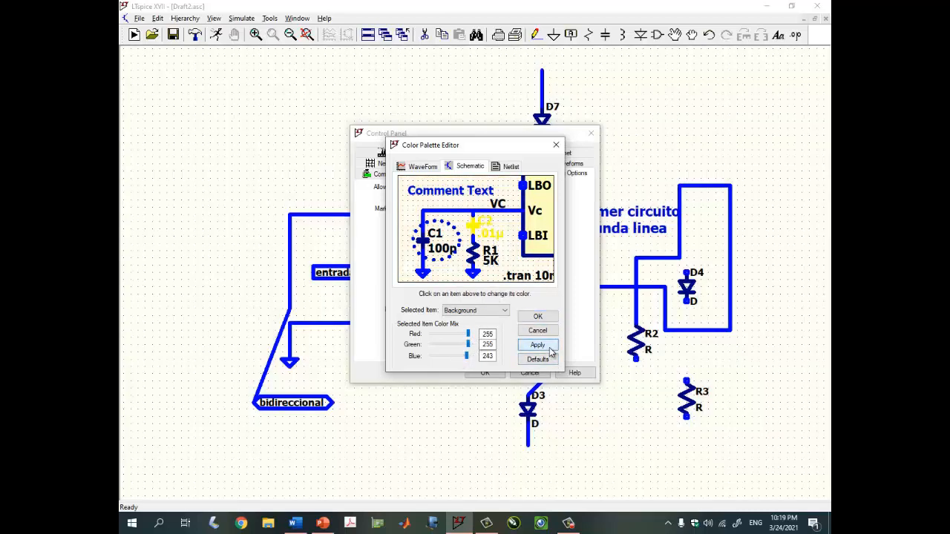
- Apply a schematic background with red 0, and reduce its green component to 143
drag(469, 336, 429, 335)
click(535, 346)
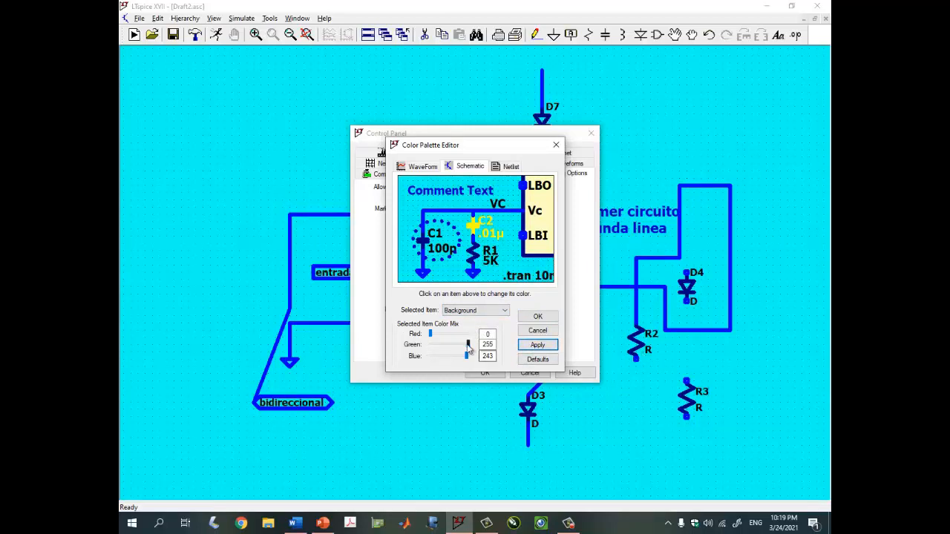
drag(468, 344, 451, 344)
click(531, 349)
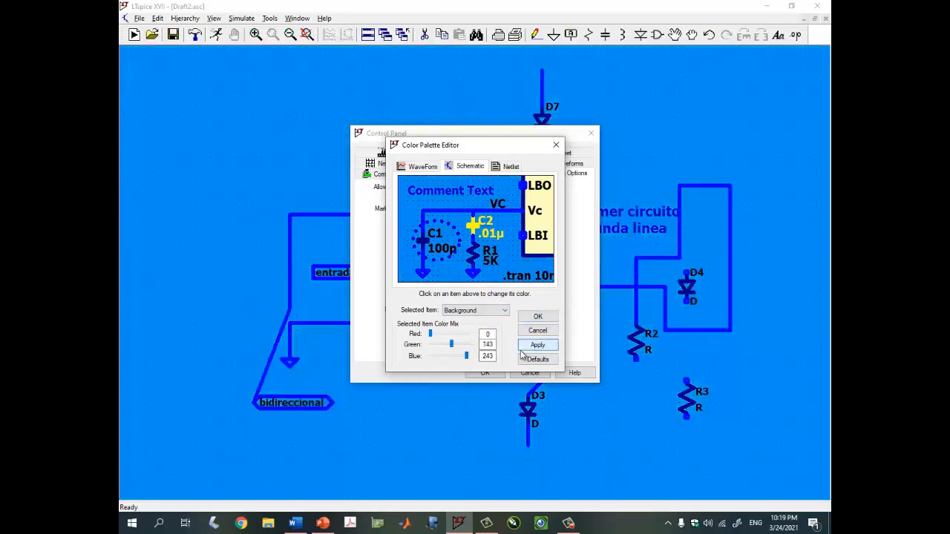
- Restore the default palette colors and apply them to the schematic's background and grid
click(538, 359)
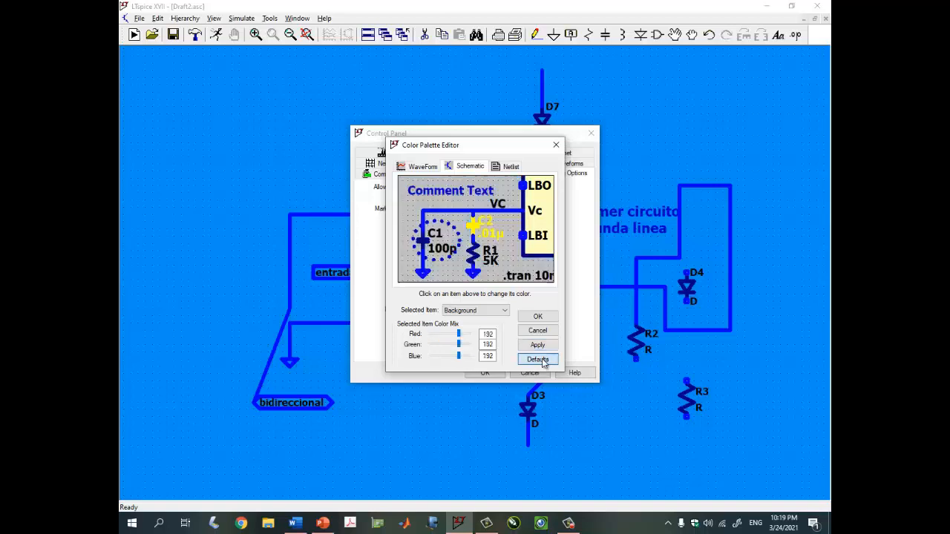
click(502, 311)
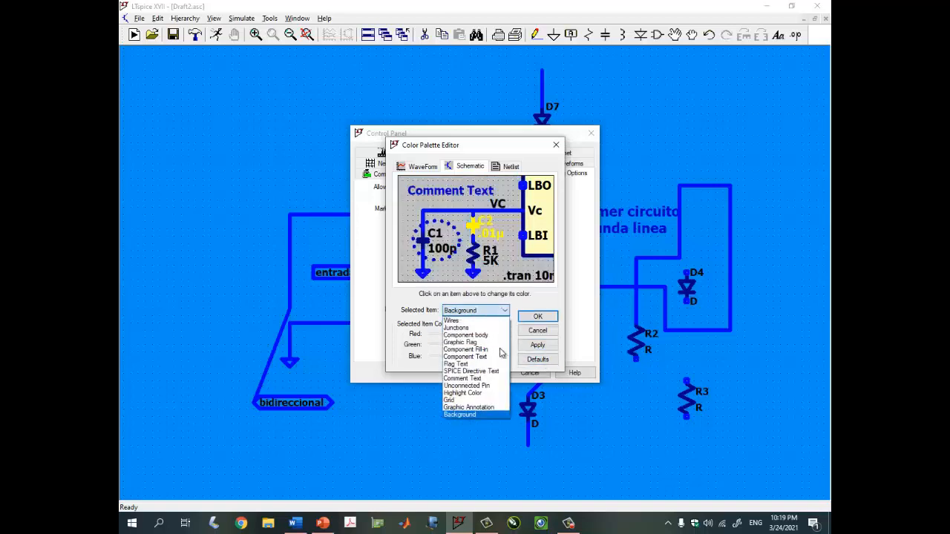
click(474, 399)
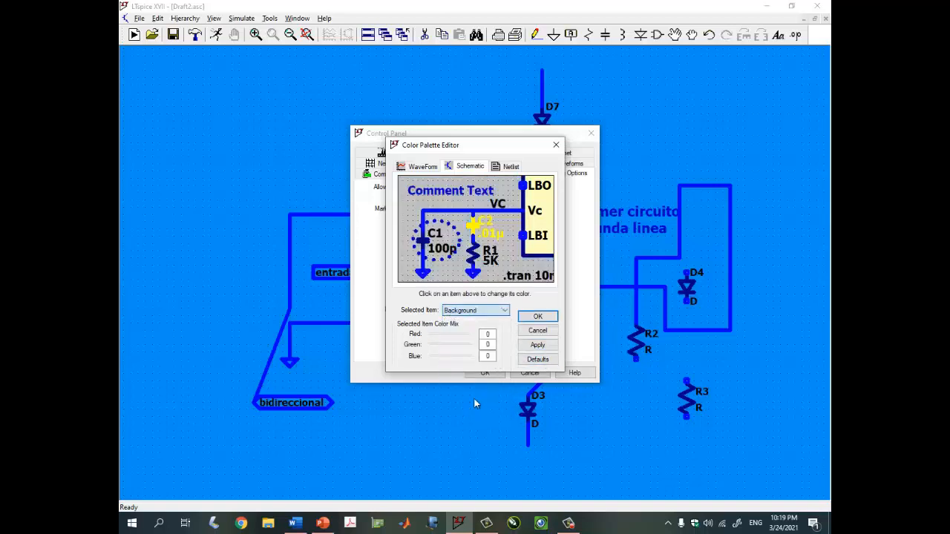
click(546, 359)
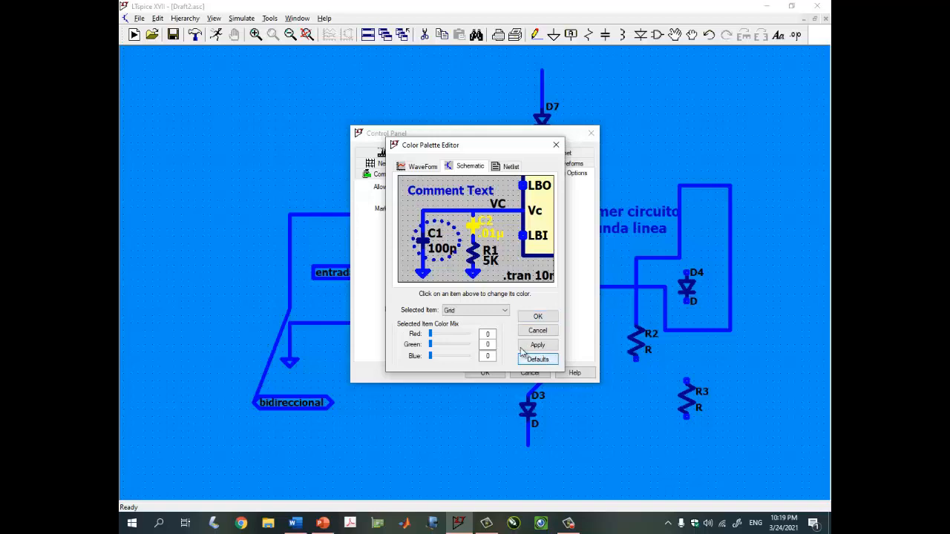
click(545, 362)
click(538, 345)
- Apply a white background with all three color components at 255, and restore the default colors in the palette
click(512, 316)
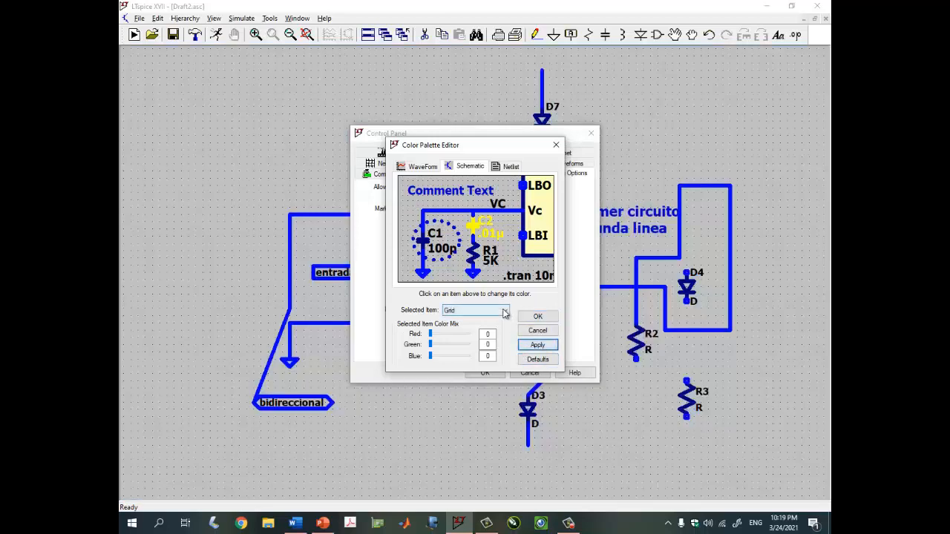
click(478, 413)
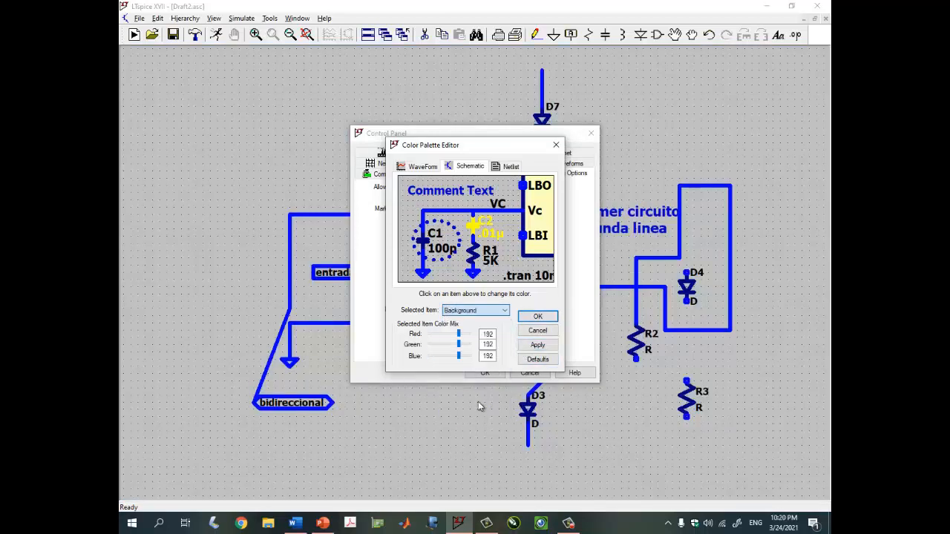
drag(460, 334, 477, 358)
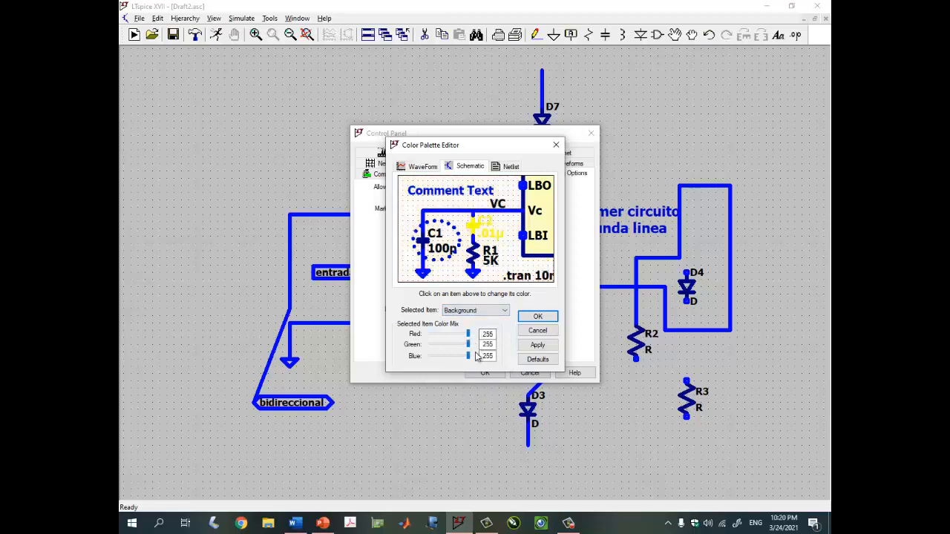
click(537, 345)
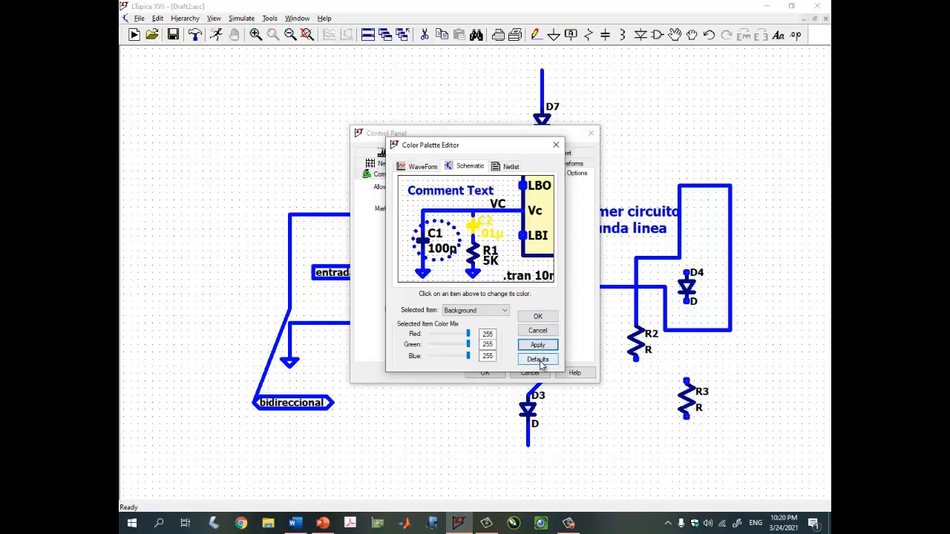
click(538, 360)
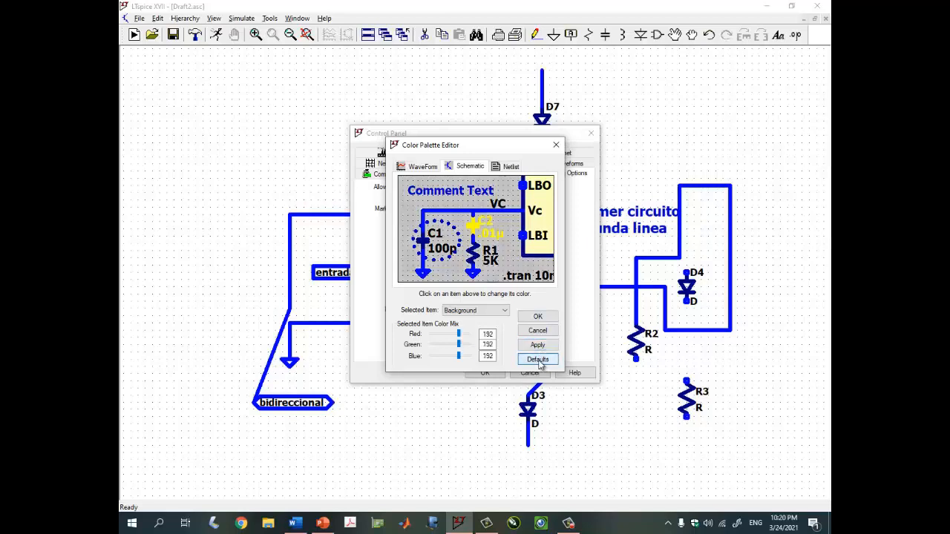
- Set the schematic background to red 255, green 255 and blue 255, save the color scheme and dismiss the cursor notice
drag(459, 333, 468, 356)
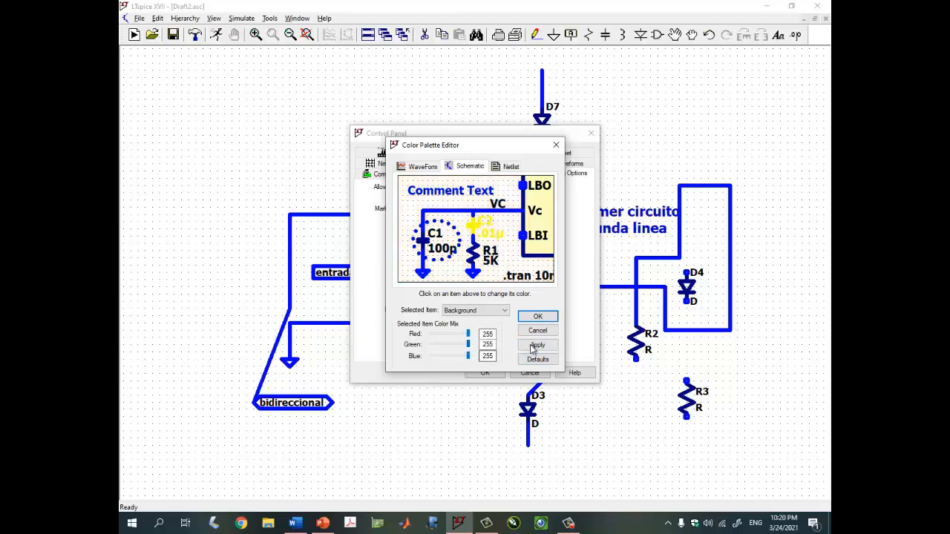
click(537, 345)
click(539, 317)
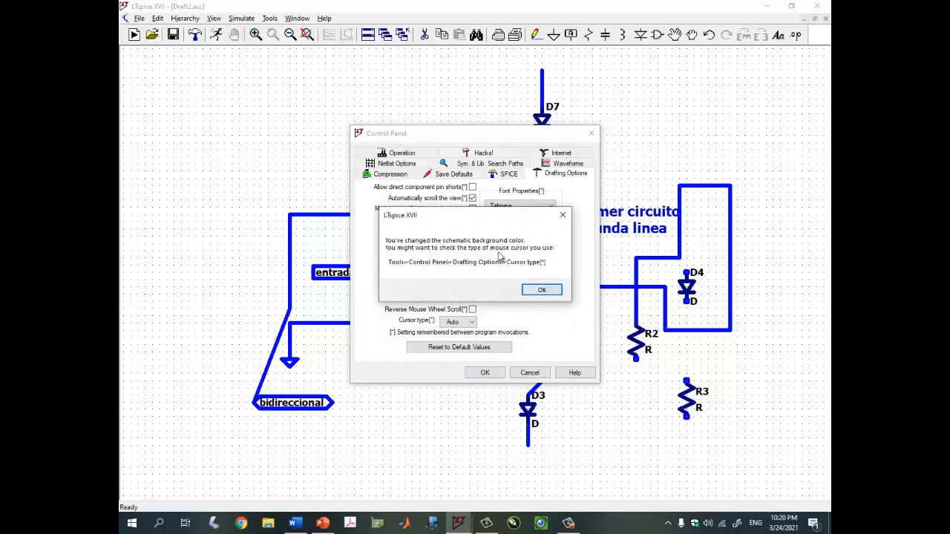
click(541, 290)
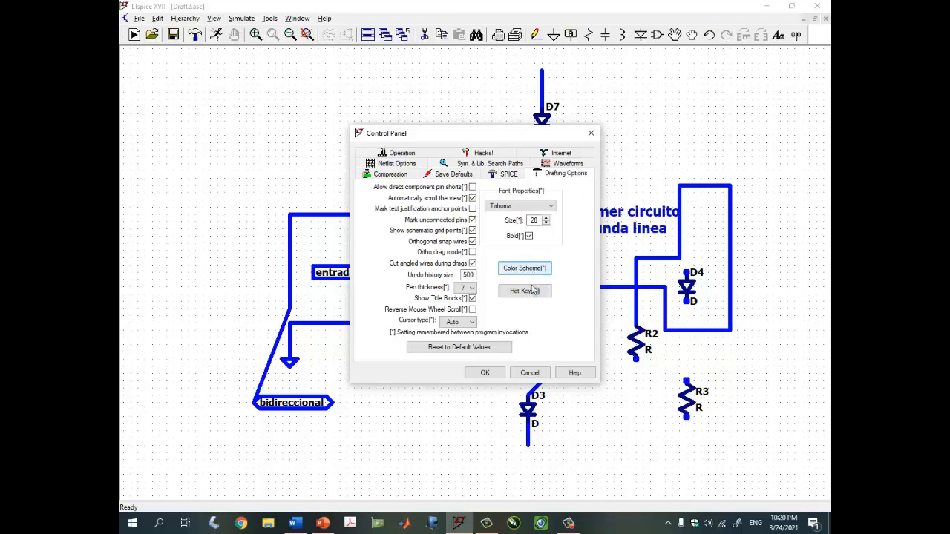
- Accept the Control Panel settings and delete the entire practice circuit, including its labels and text
click(484, 373)
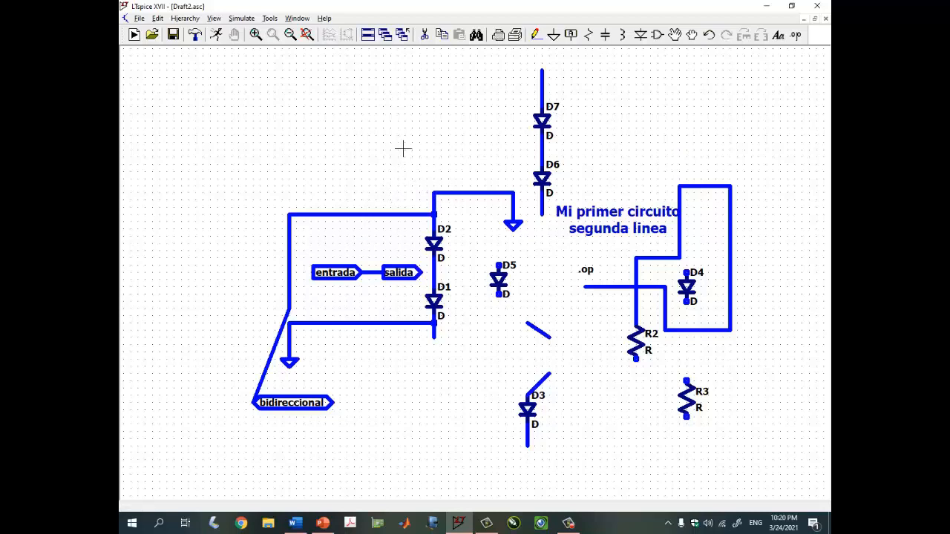
click(425, 34)
drag(196, 68, 784, 466)
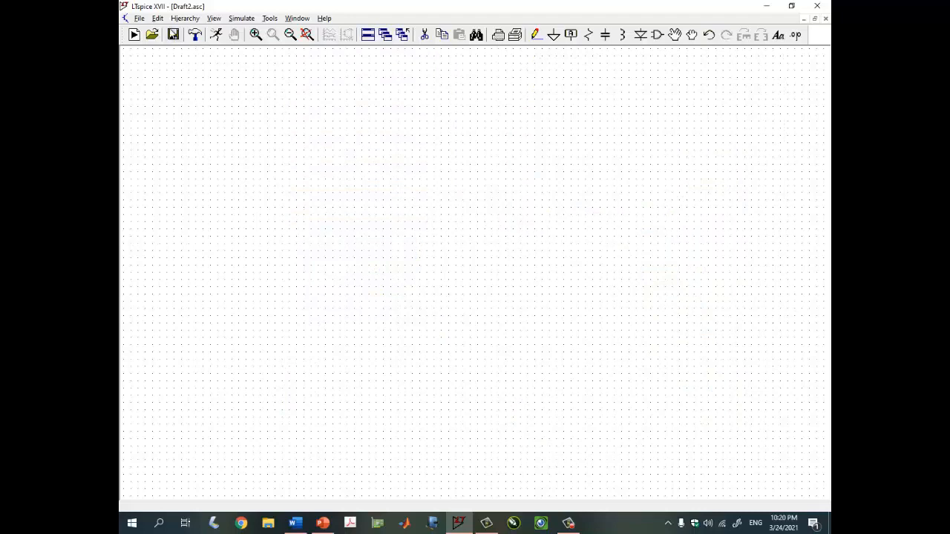
- Place a single vertical resistor on the empty schematic
click(159, 18)
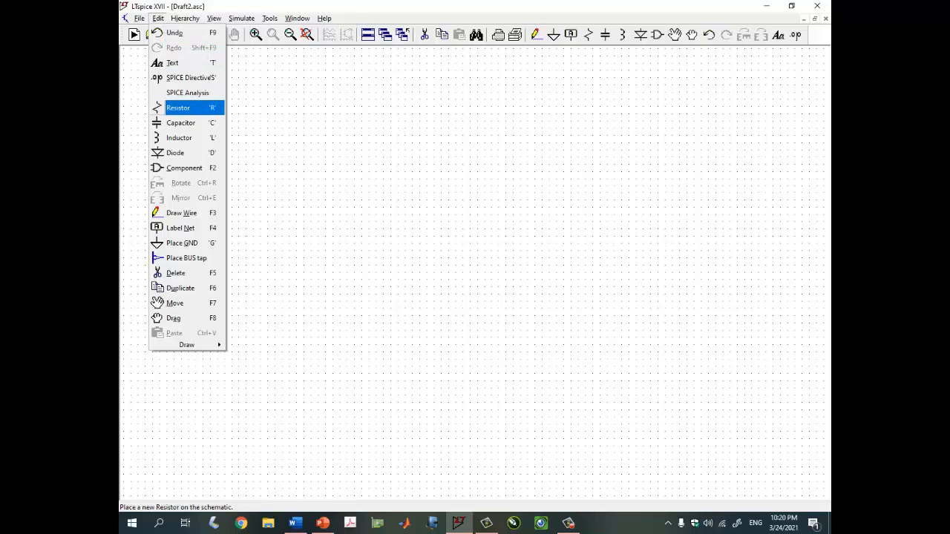
click(179, 108)
scroll(413, 233, up, 3)
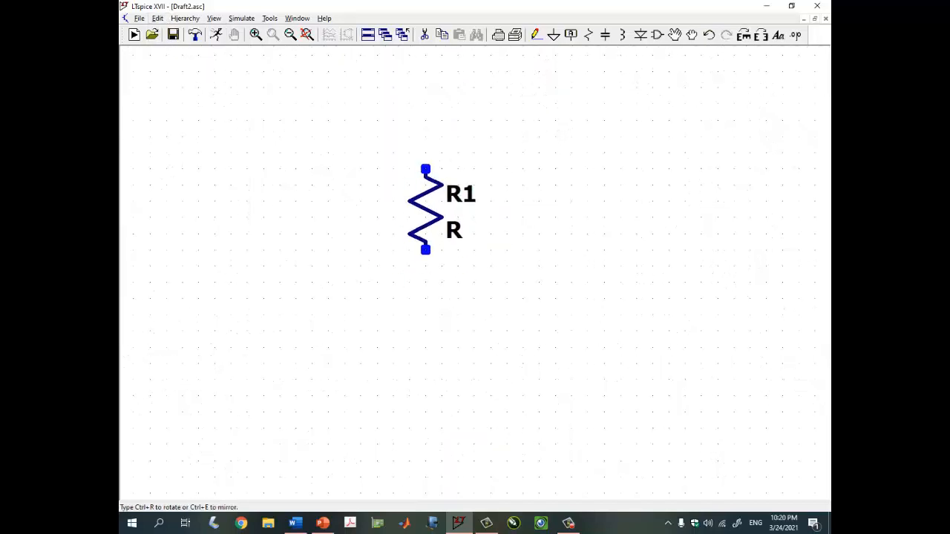
click(425, 209)
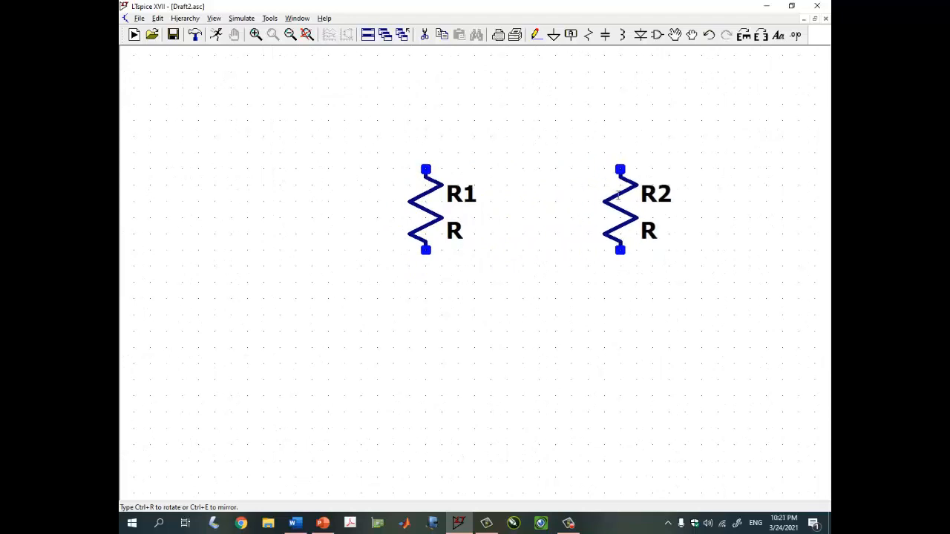
key(Escape)
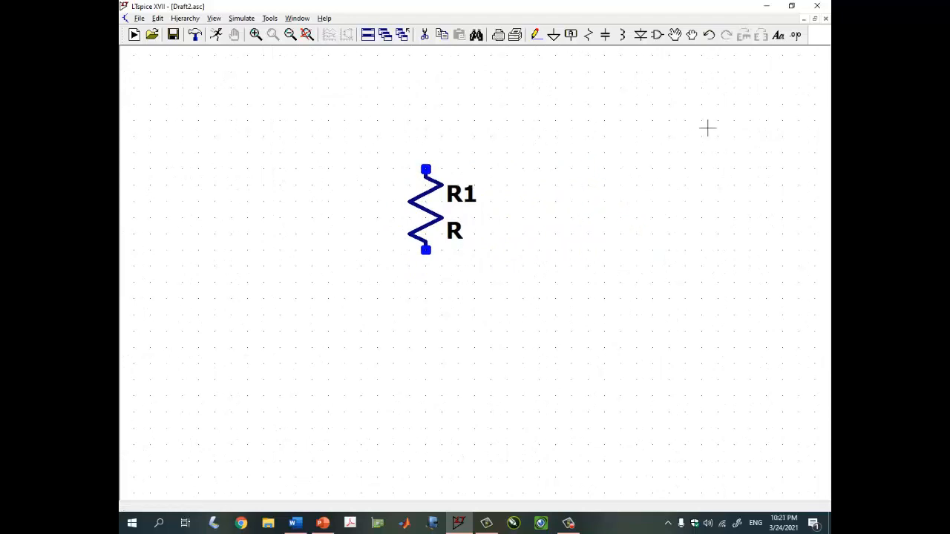
- Pick up the resistor with the Move tool and rotate it twice
click(675, 35)
click(425, 209)
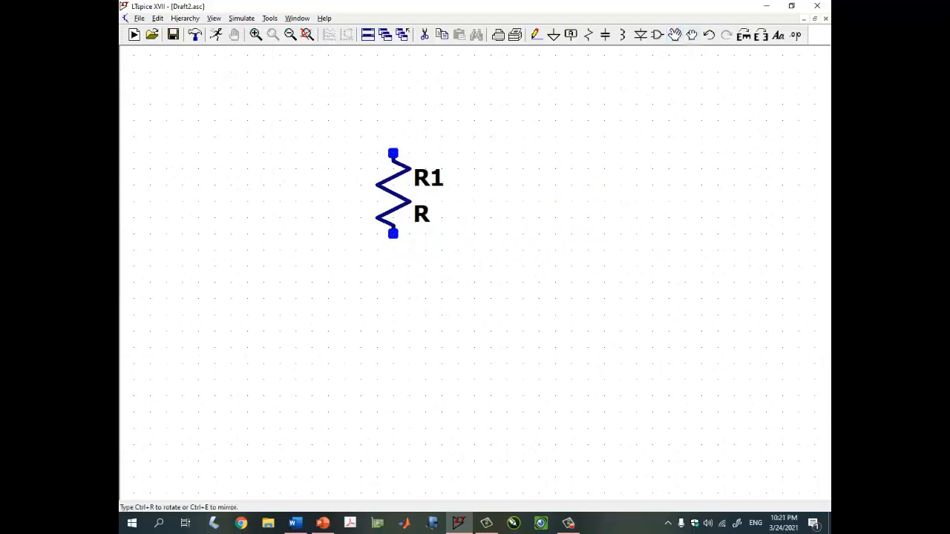
click(158, 18)
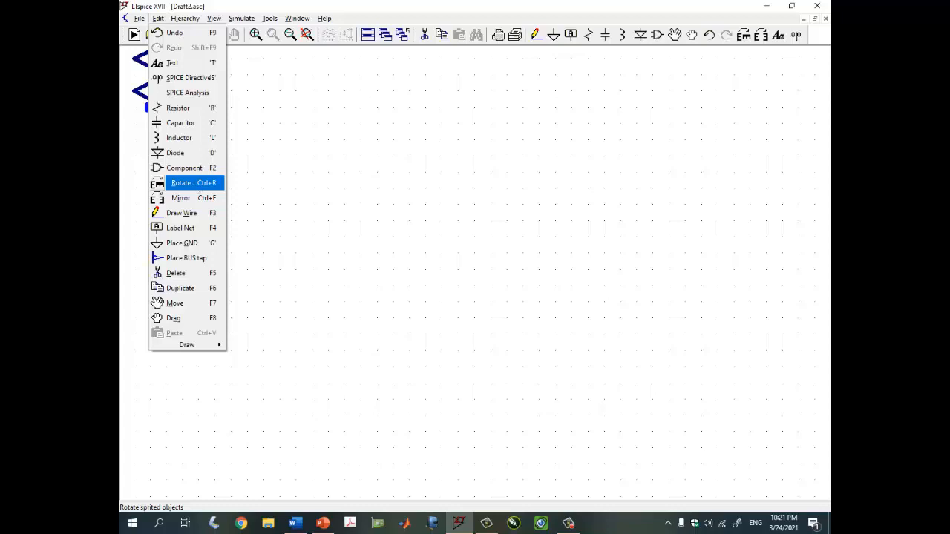
click(182, 183)
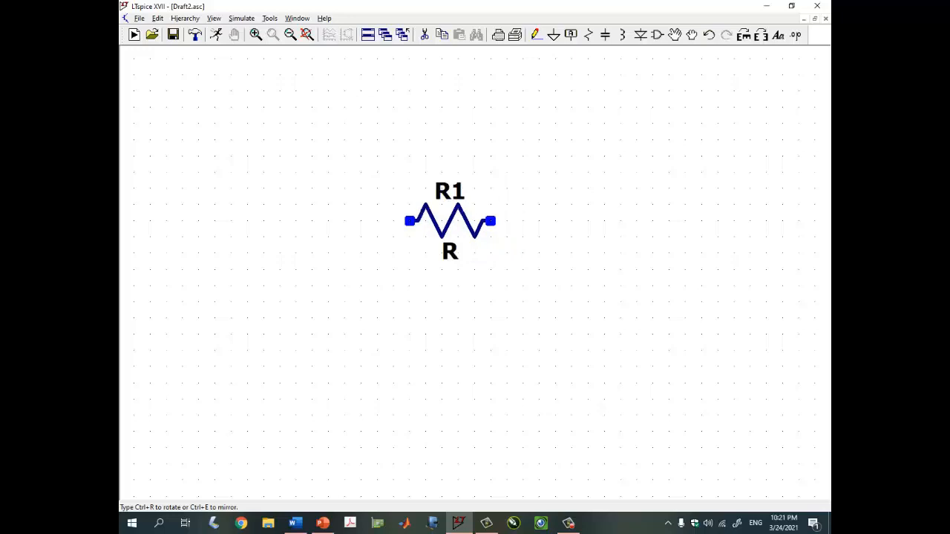
click(157, 18)
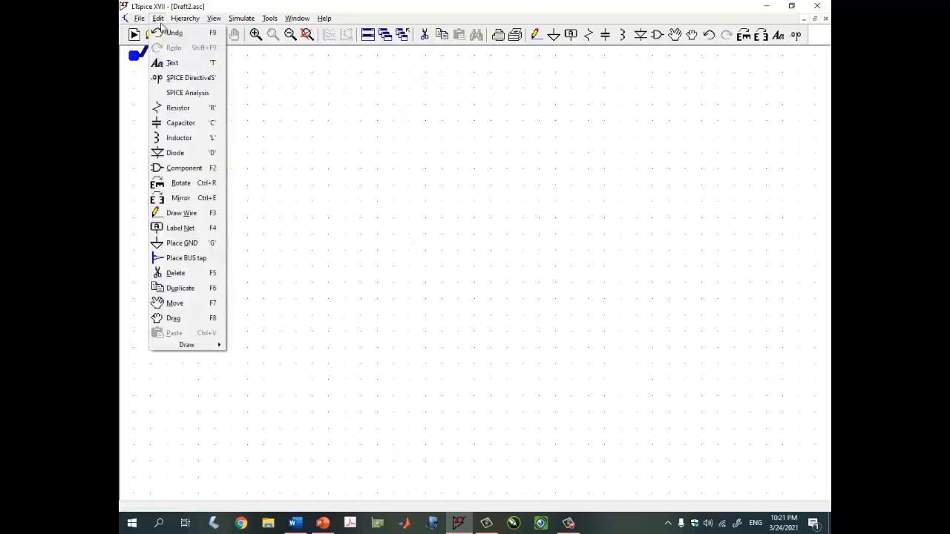
click(181, 182)
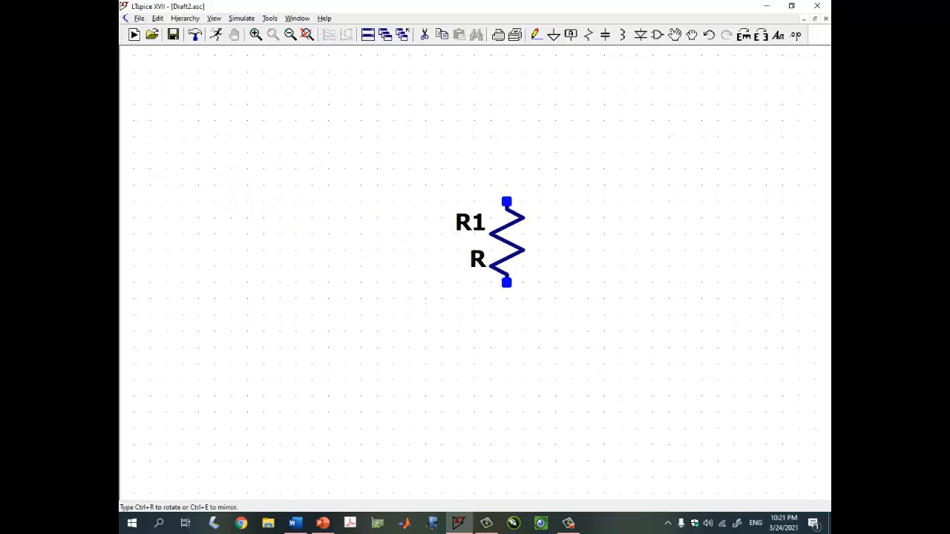
- Mirror the held resistor twice, and delete it from the schematic once it is set down
click(158, 18)
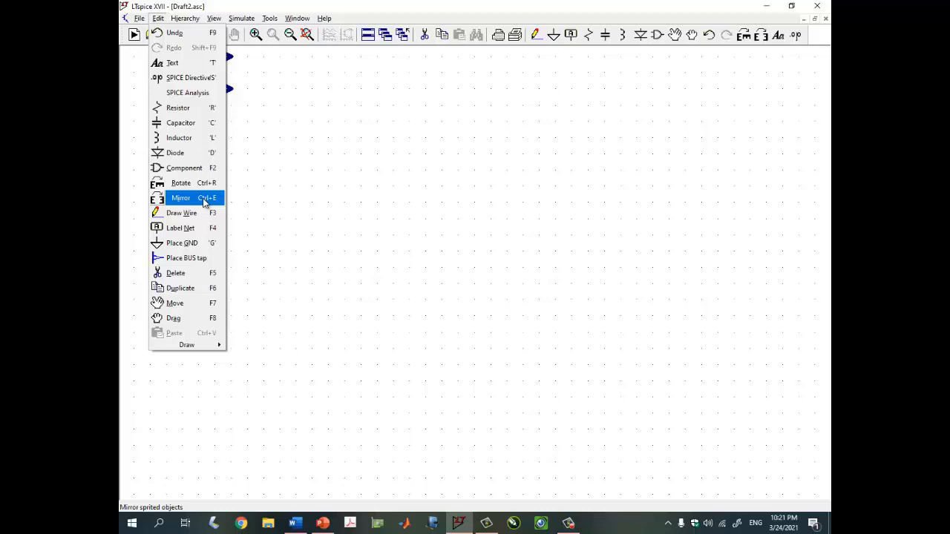
click(181, 197)
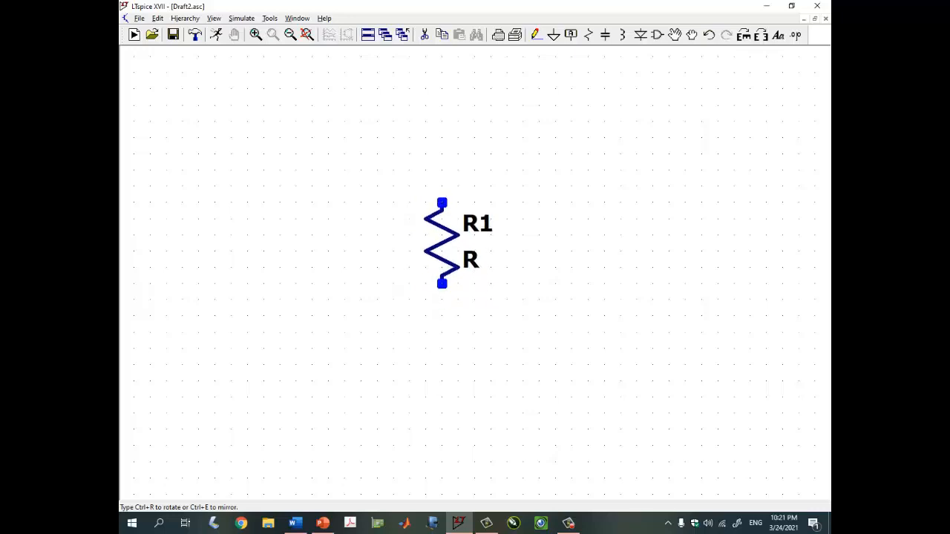
click(159, 20)
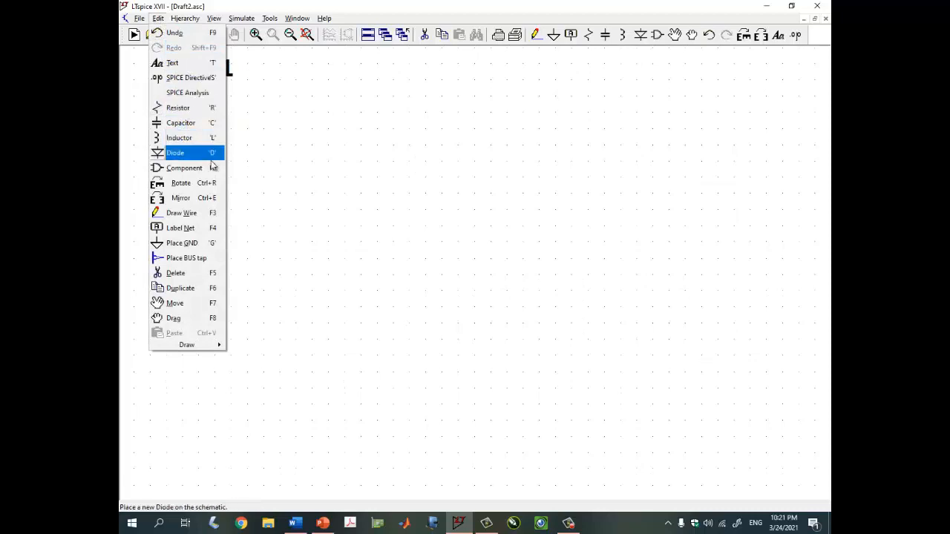
click(209, 197)
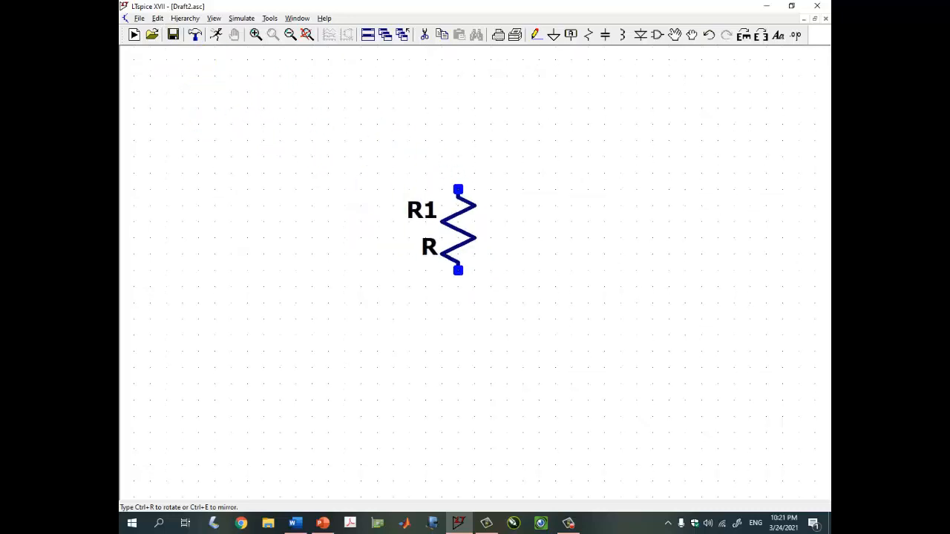
click(452, 216)
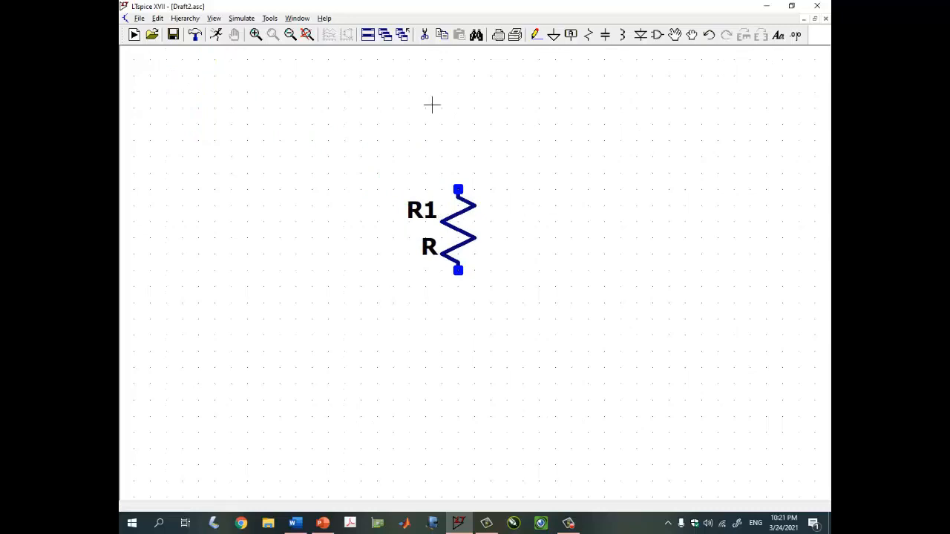
click(425, 35)
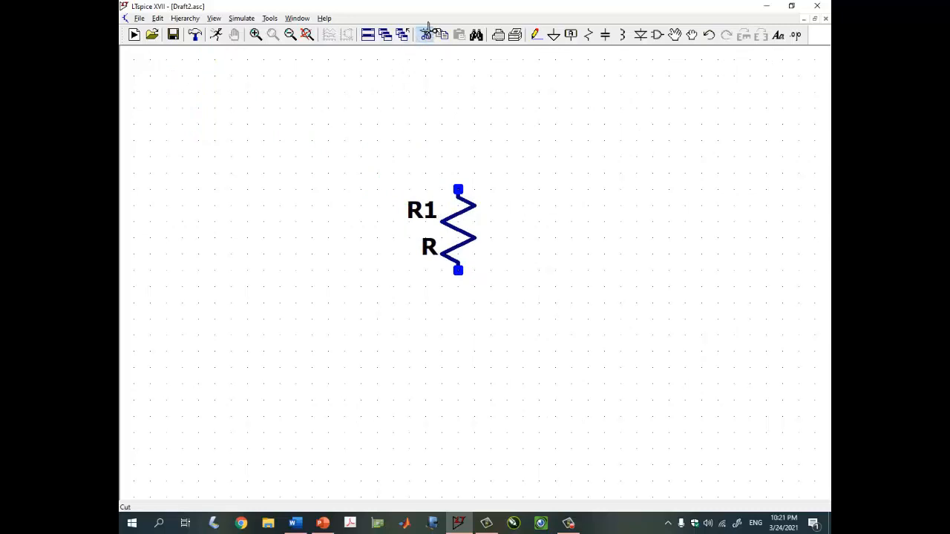
click(468, 226)
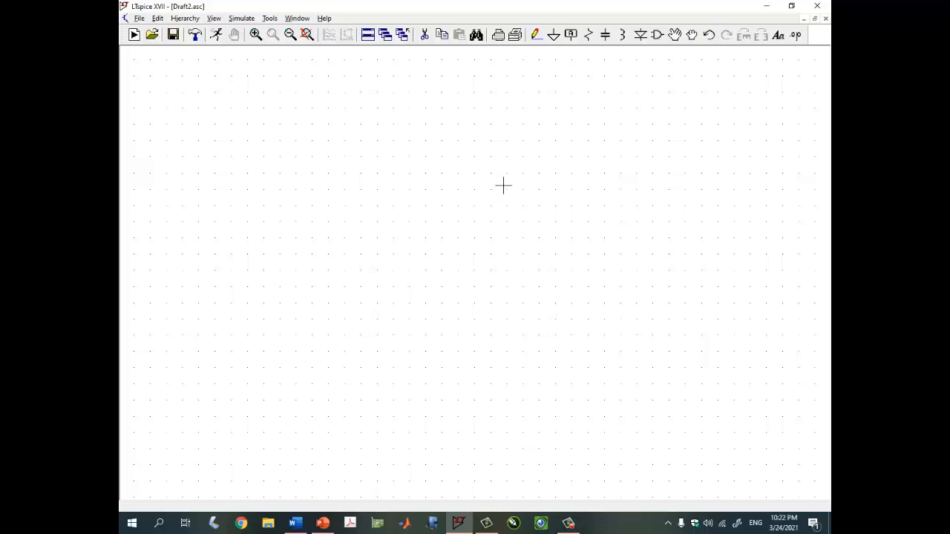
- Place three vertical resistors, R1, R2 and R3, one below another in a column
click(592, 39)
click(571, 125)
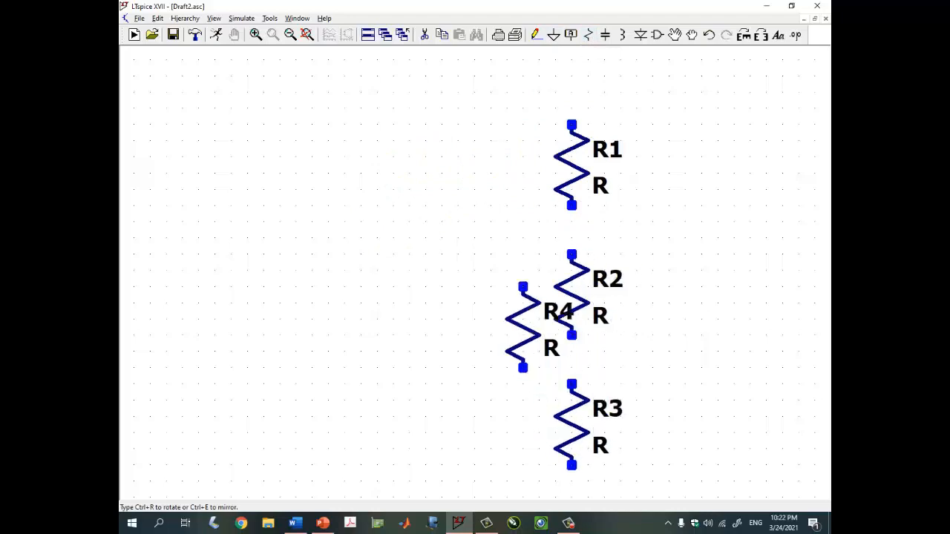
key(Escape)
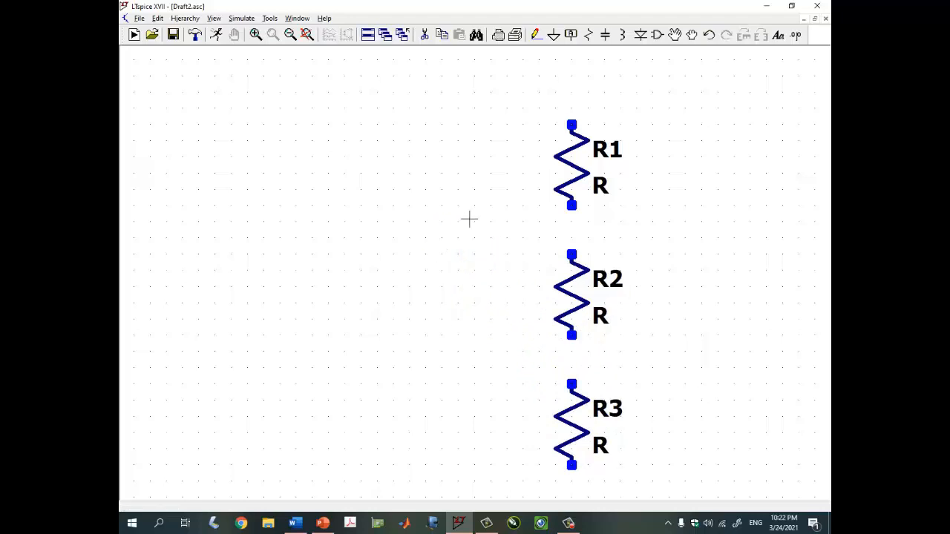
- Draw a wire from above R1 down through all three resistors, across below R3 to the left, and partway up
click(158, 18)
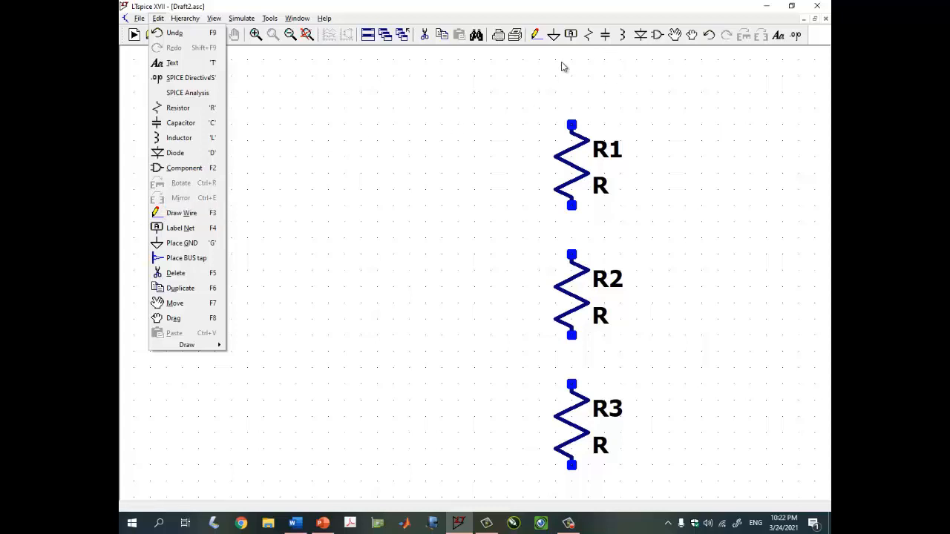
click(213, 213)
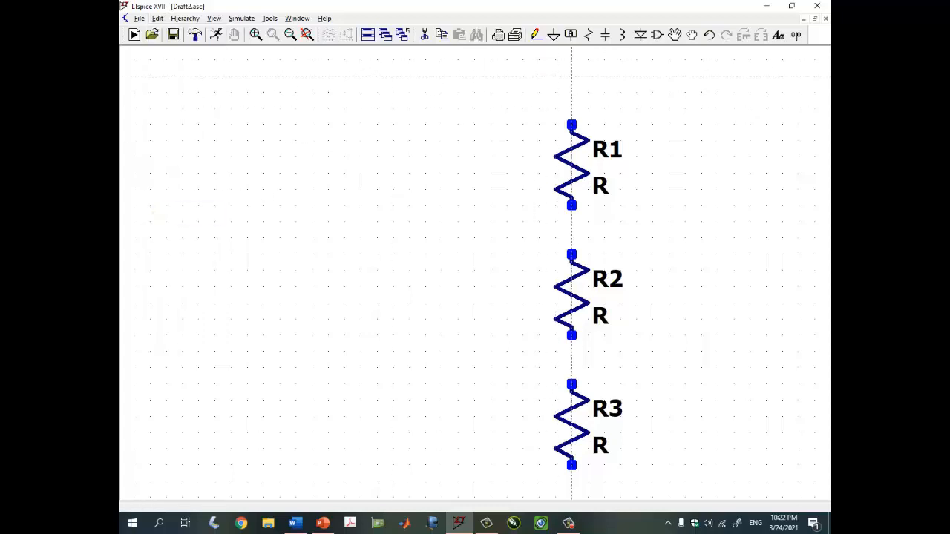
click(571, 74)
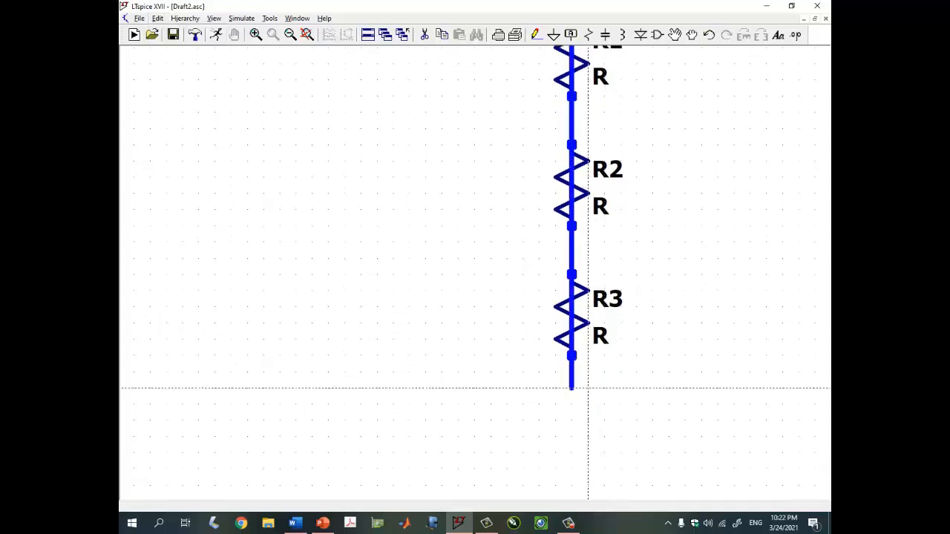
click(572, 388)
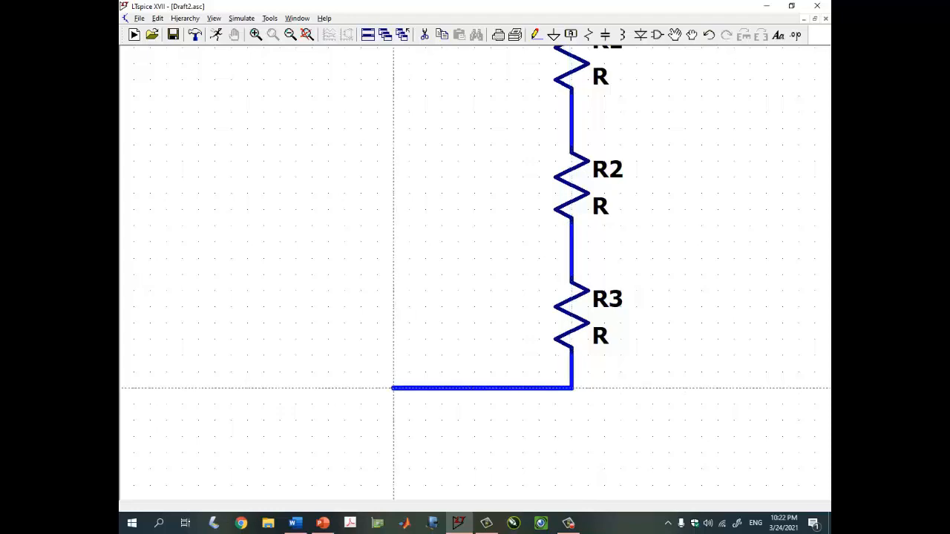
click(362, 241)
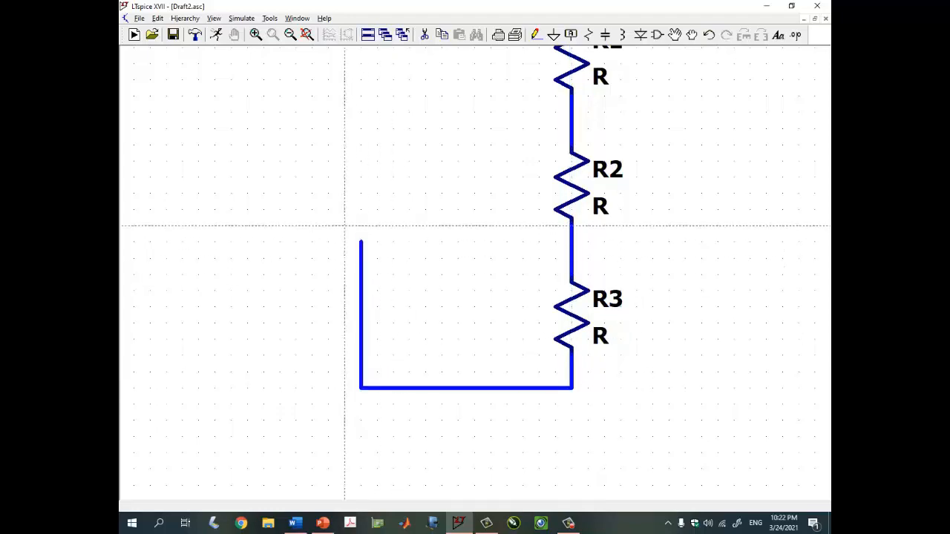
key(Escape)
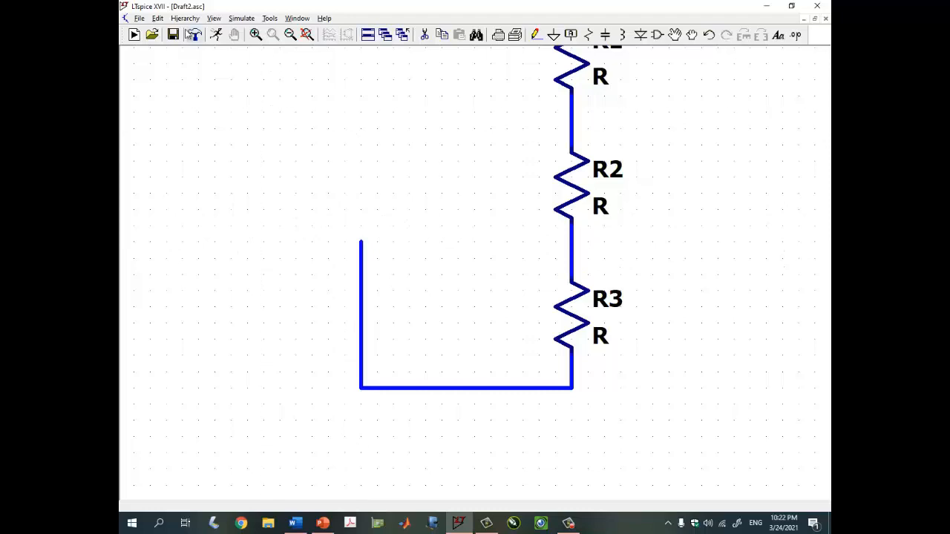
- Place a voltage source with its negative terminal on the open end of the left wire
click(158, 18)
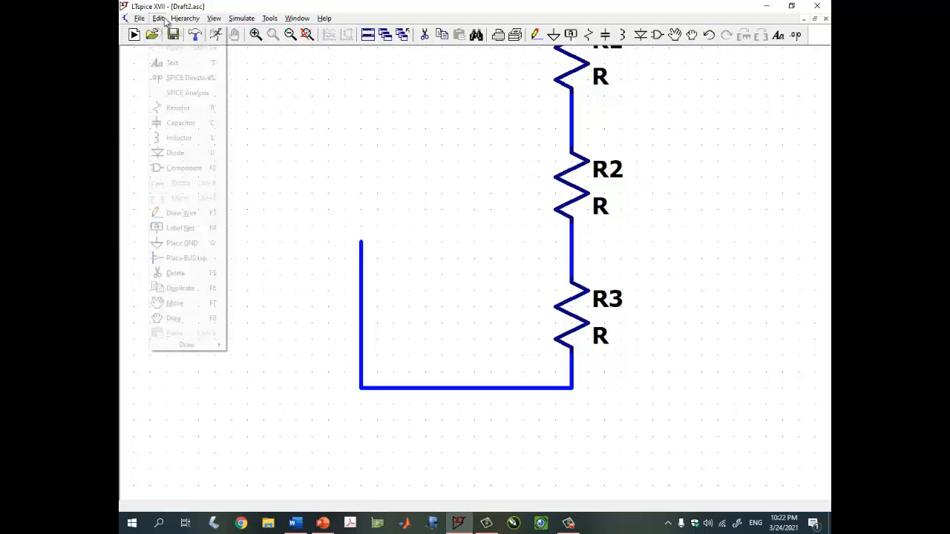
click(186, 168)
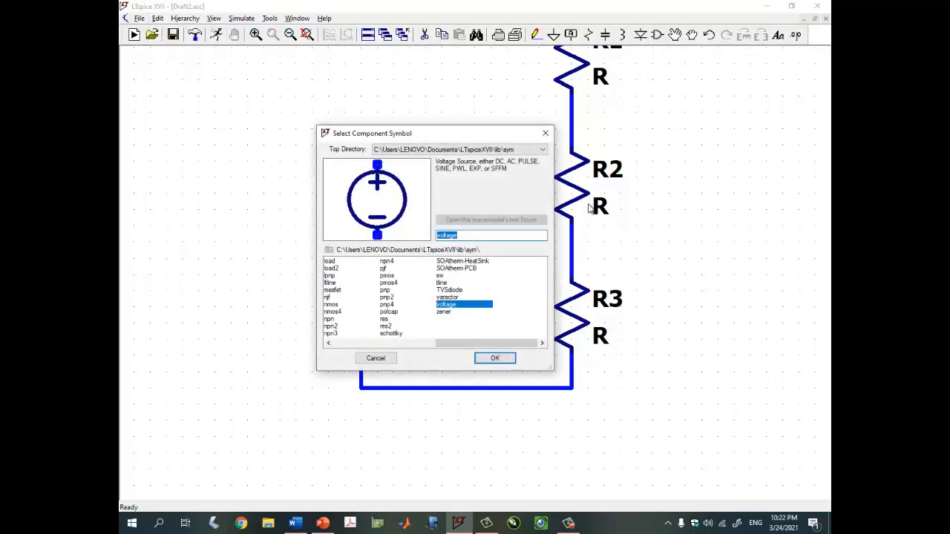
click(494, 358)
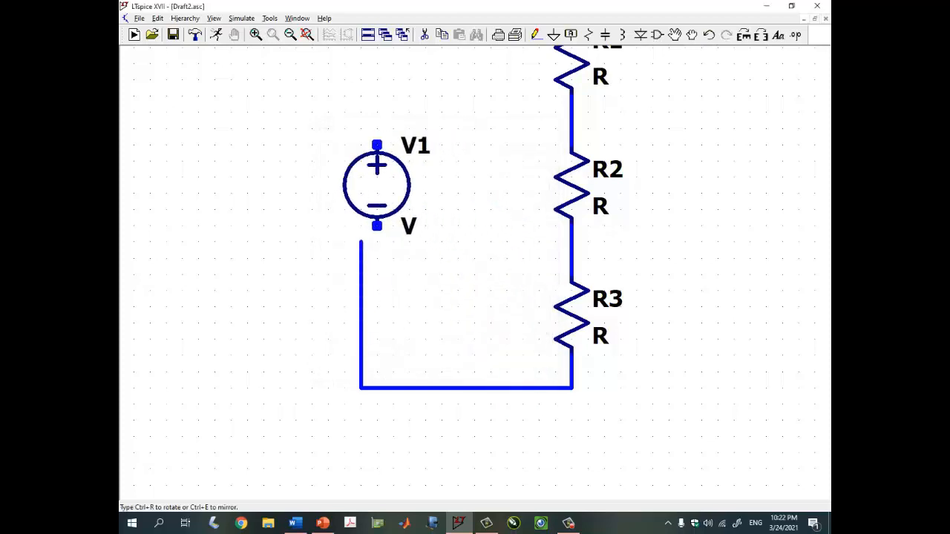
click(361, 200)
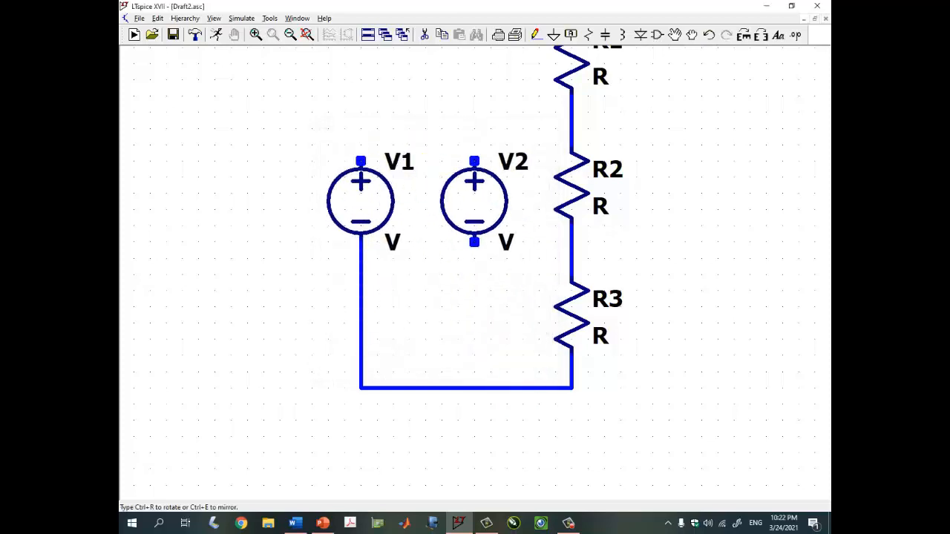
key(Escape)
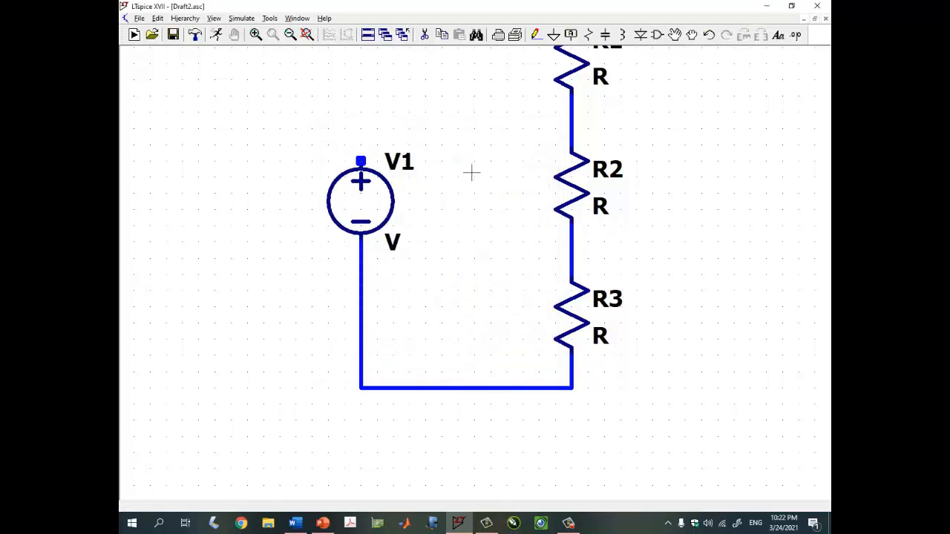
drag(470, 172, 438, 254)
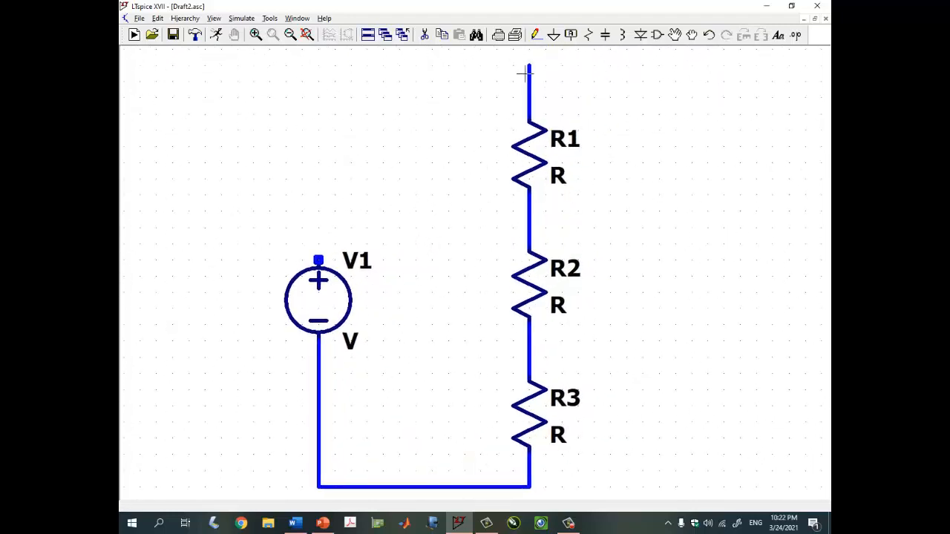